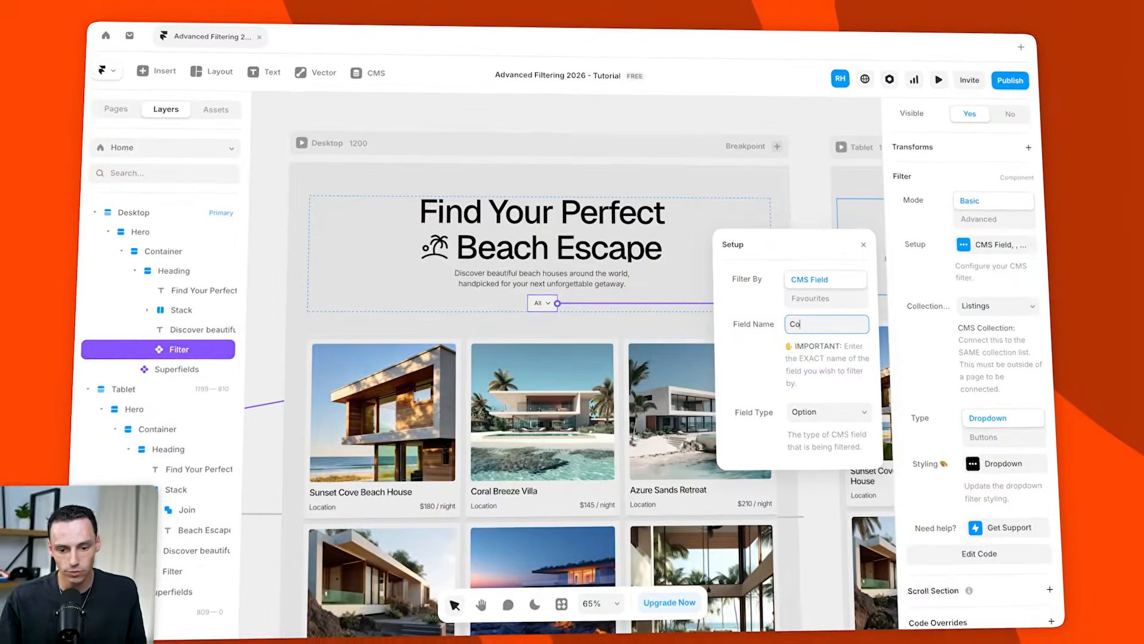
{"action": "type", "text": "ntry"}
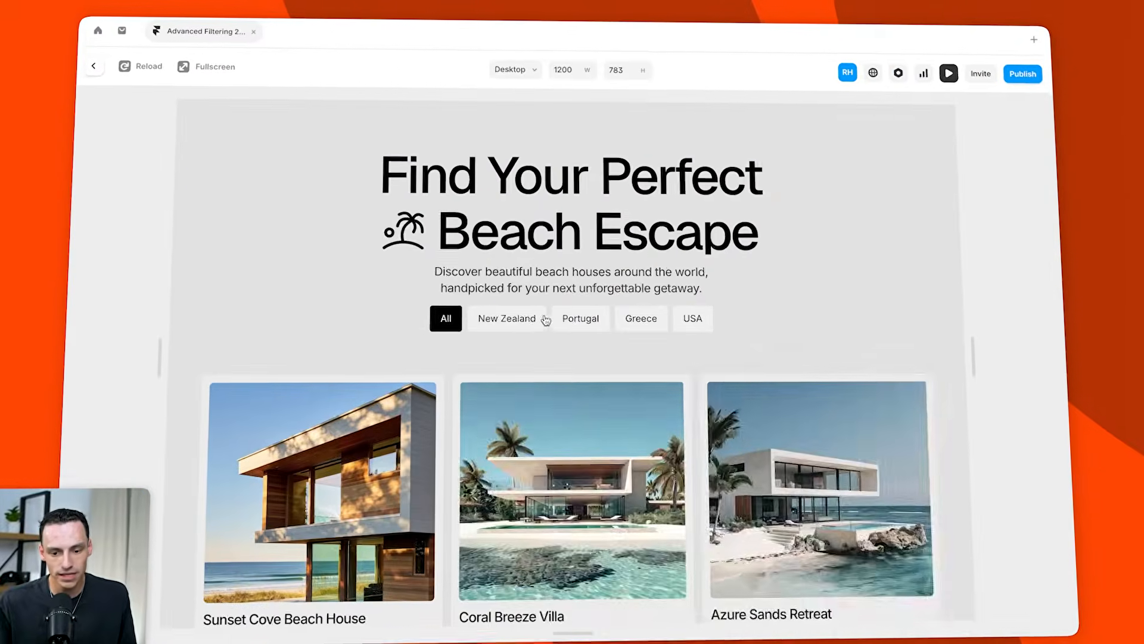
{"action": "left_click", "coordinate": [525, 322]}
{"action": "left_click", "coordinate": [581, 322]}
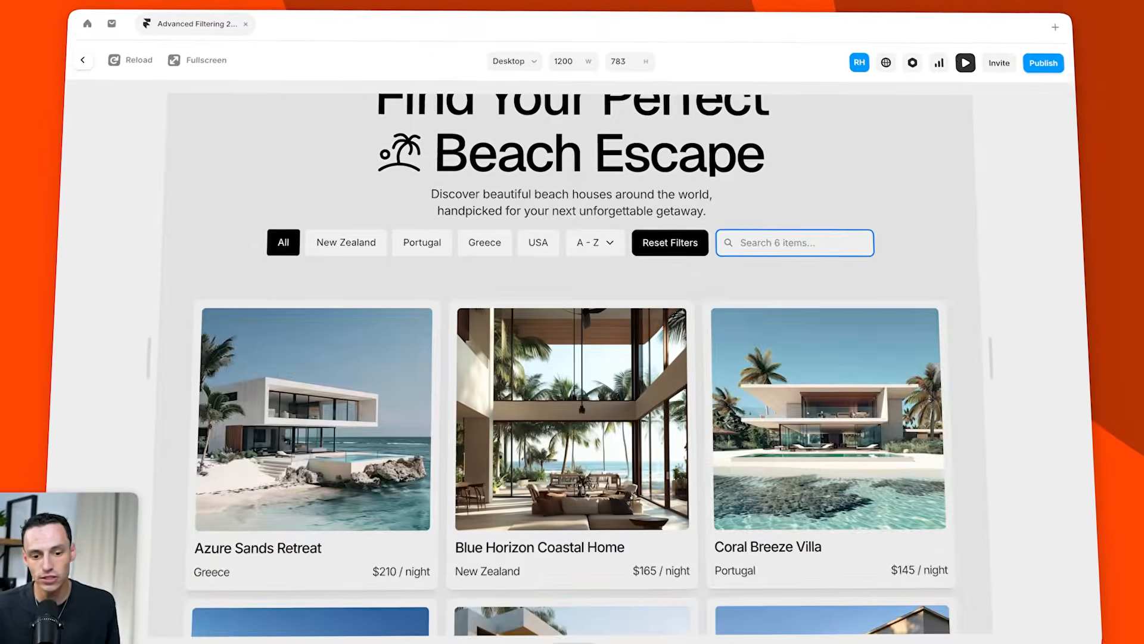
{"action": "type", "text": "new"}
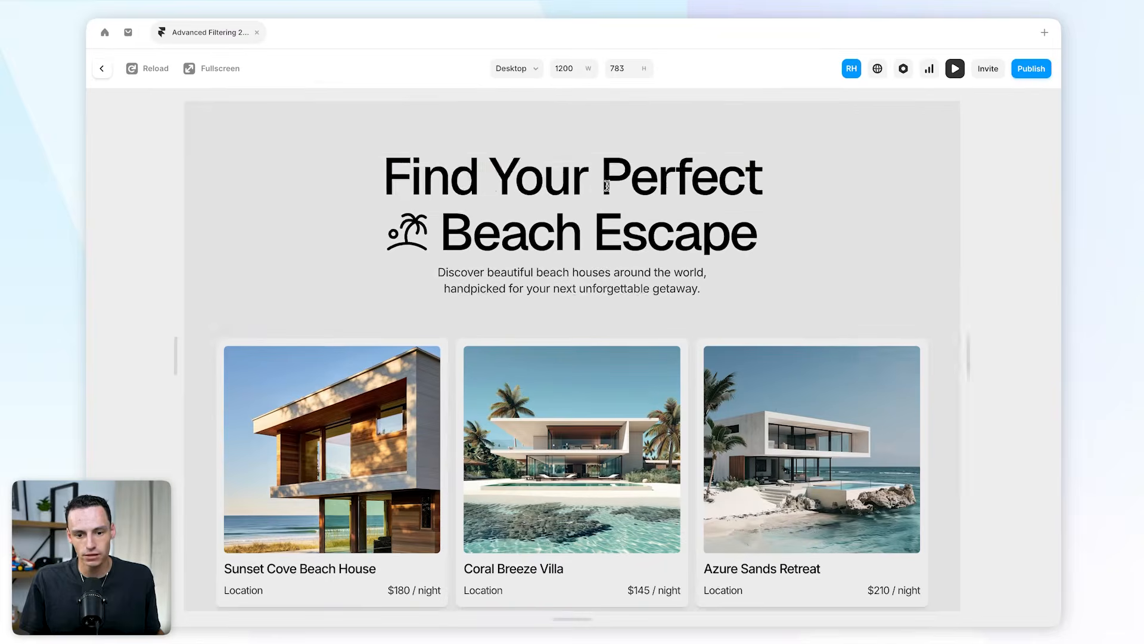
Preview the beach house listings page by scrolling through it, then return to the canvas.
{"action": "scroll", "coordinate": [783, 382], "scroll_direction": "down", "scroll_amount": 3}
{"action": "scroll", "coordinate": [783, 382], "scroll_direction": "down", "scroll_amount": 3}
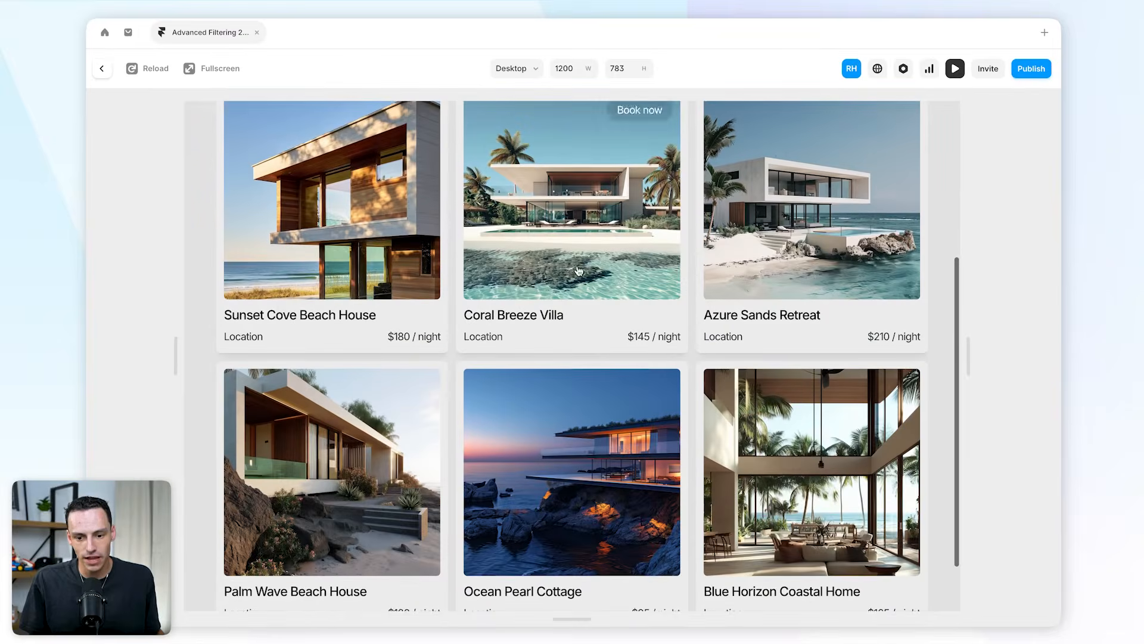
{"action": "scroll", "coordinate": [781, 439], "scroll_direction": "up", "scroll_amount": 5}
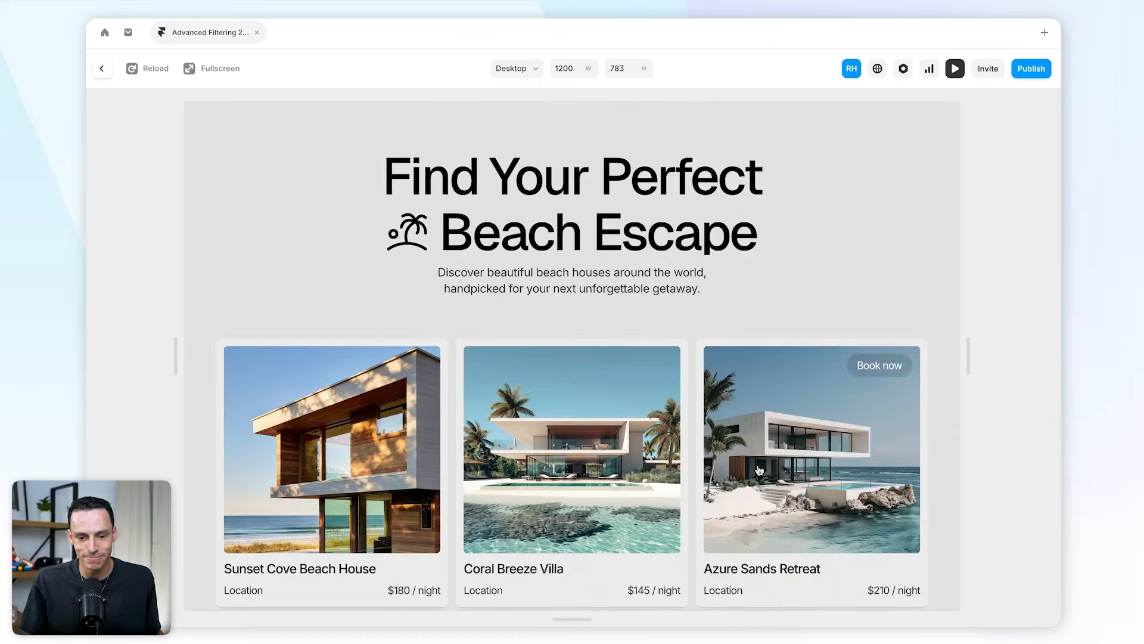
{"action": "scroll", "coordinate": [748, 471], "scroll_direction": "down", "scroll_amount": 5}
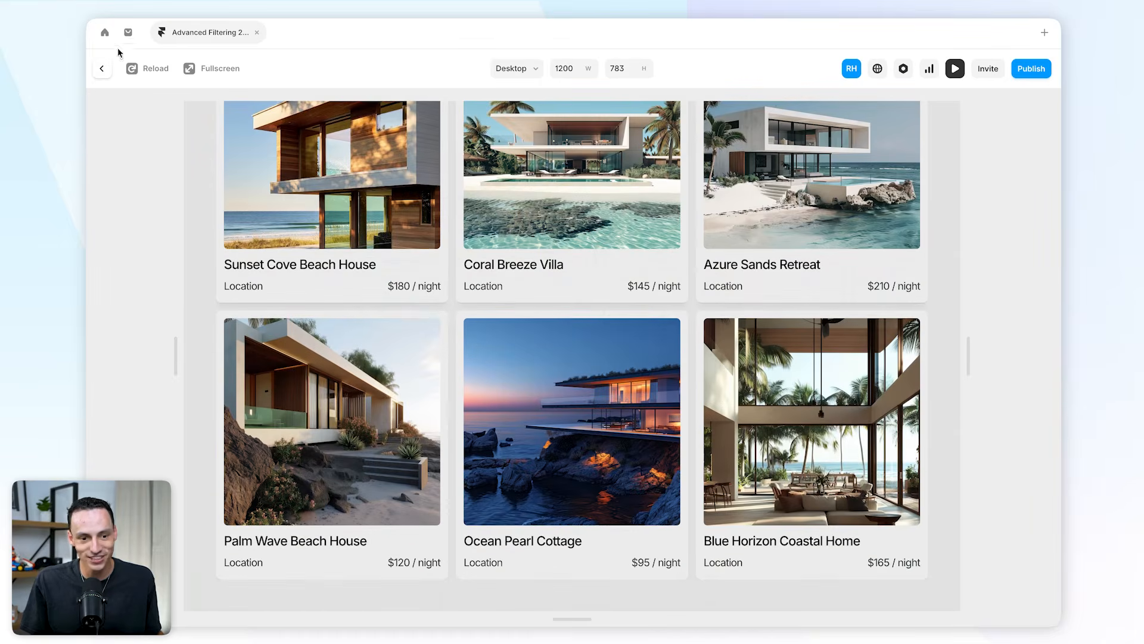
{"action": "left_click", "coordinate": [102, 68]}
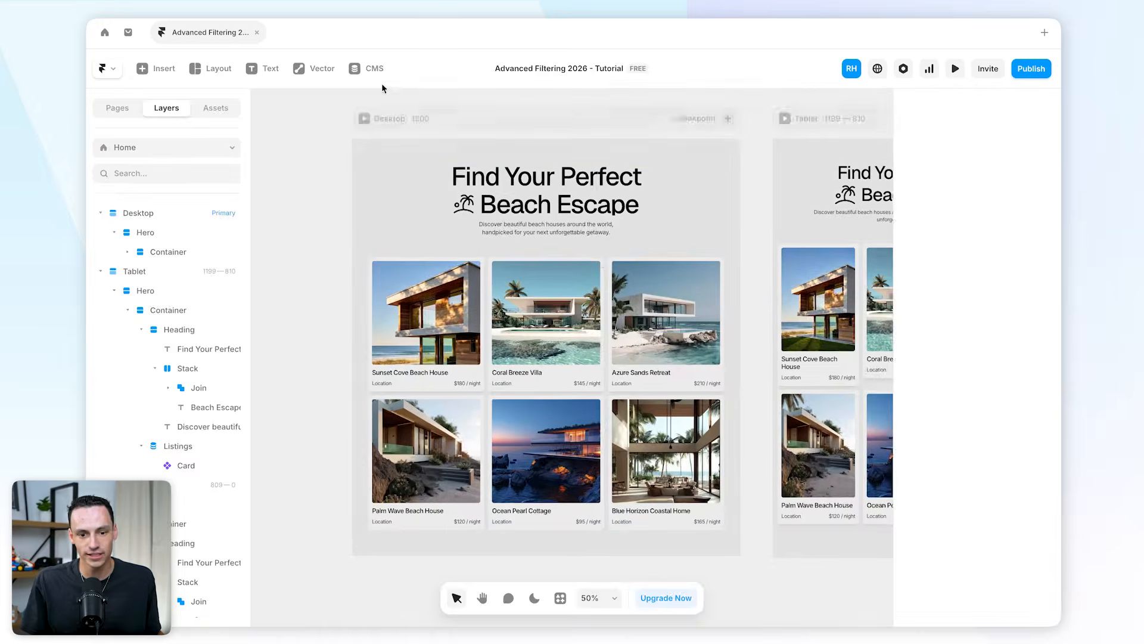
Examine the Listings and Countries CMS collections and their fields.
{"action": "left_click", "coordinate": [372, 69]}
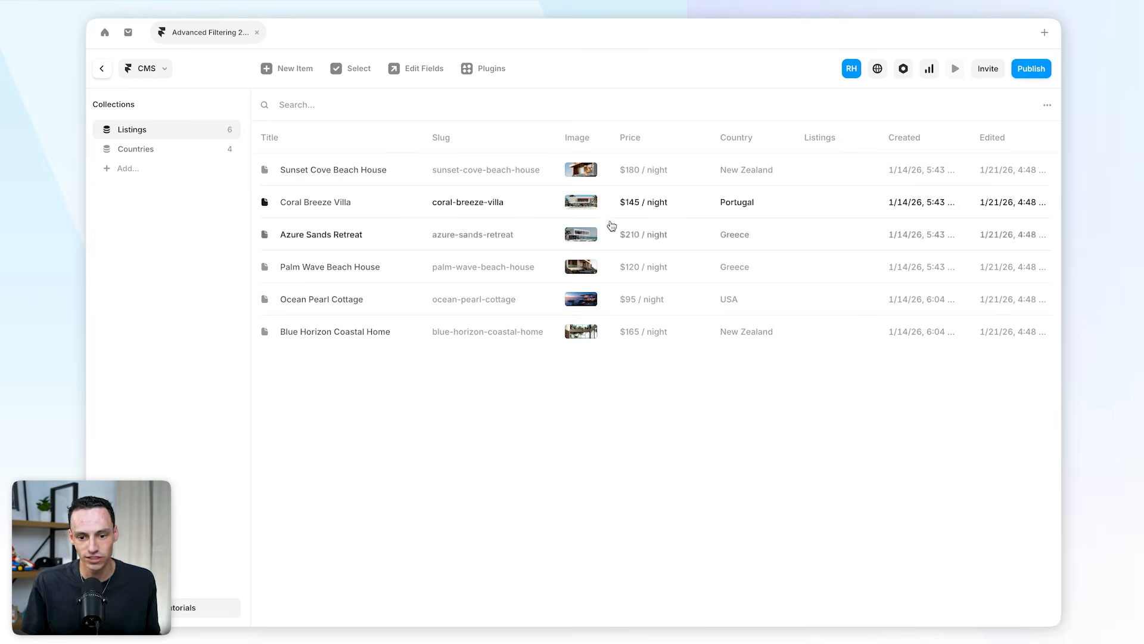
{"action": "left_click", "coordinate": [146, 149]}
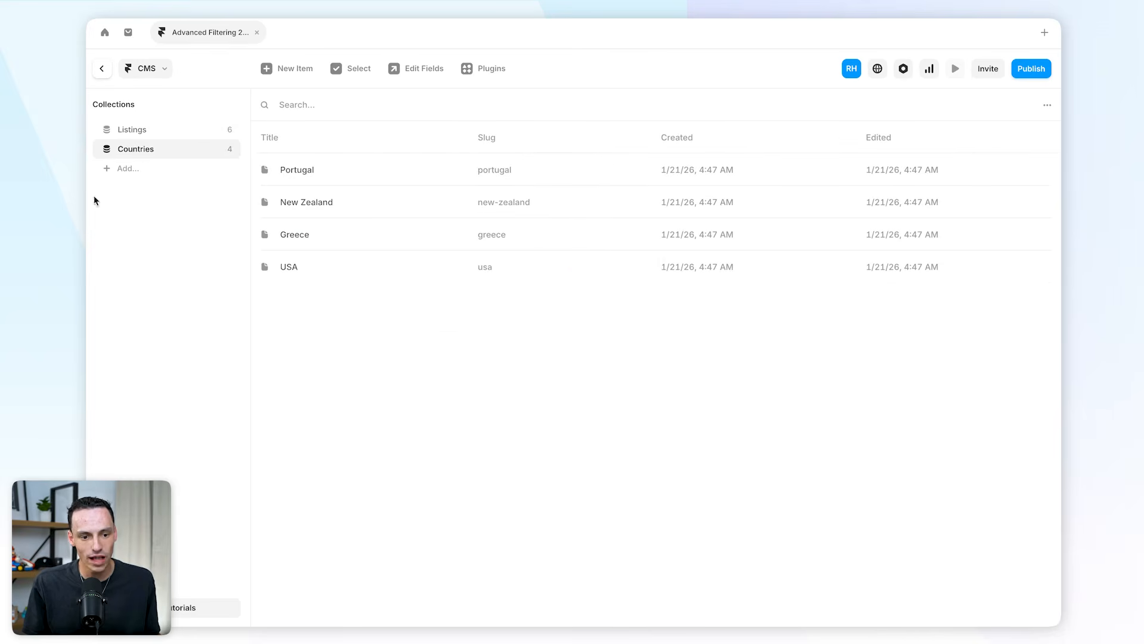
{"action": "left_click", "coordinate": [179, 127]}
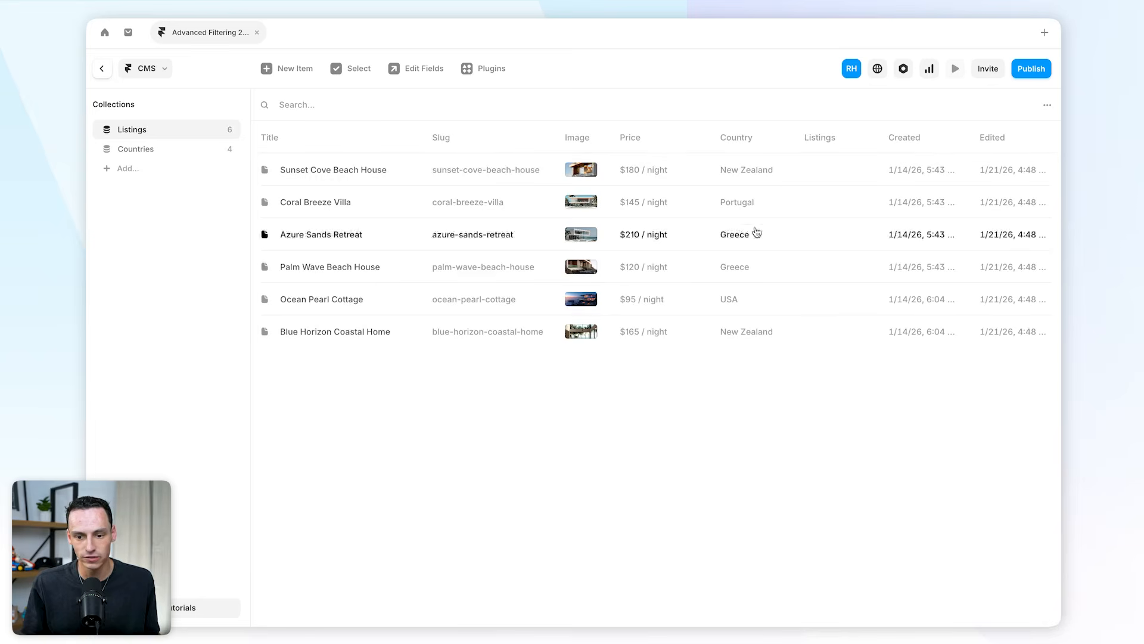
{"action": "left_click", "coordinate": [102, 71]}
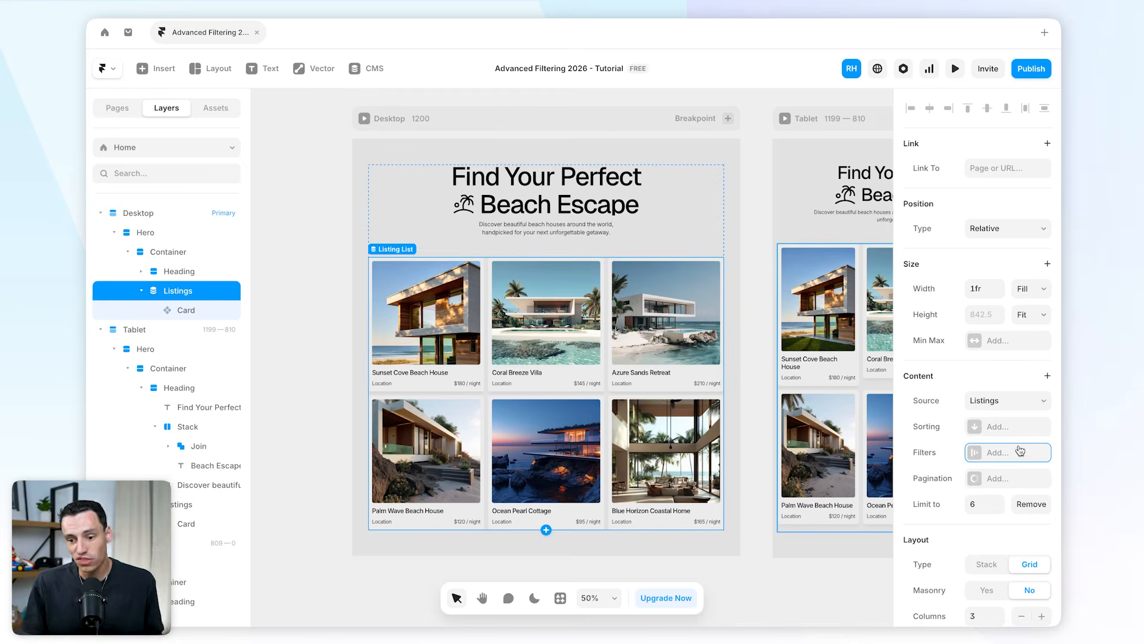
Add a filter to the Desktop Listings collection list showing only items whose Country equals USA.
{"action": "left_click", "coordinate": [1002, 452]}
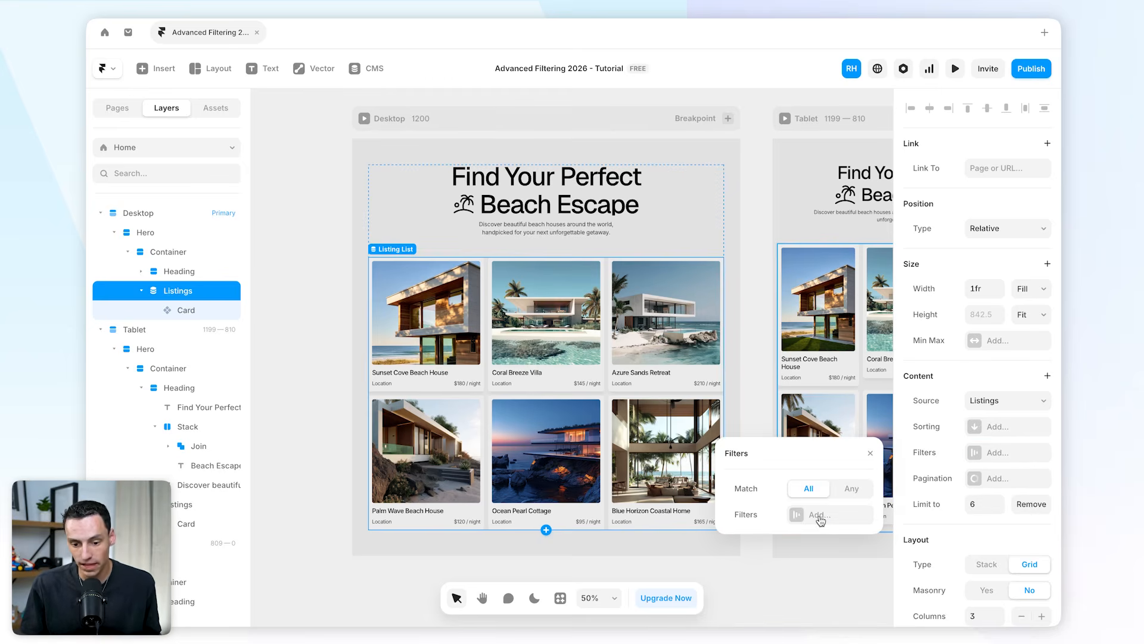
{"action": "left_click", "coordinate": [820, 515]}
{"action": "left_click", "coordinate": [826, 489]}
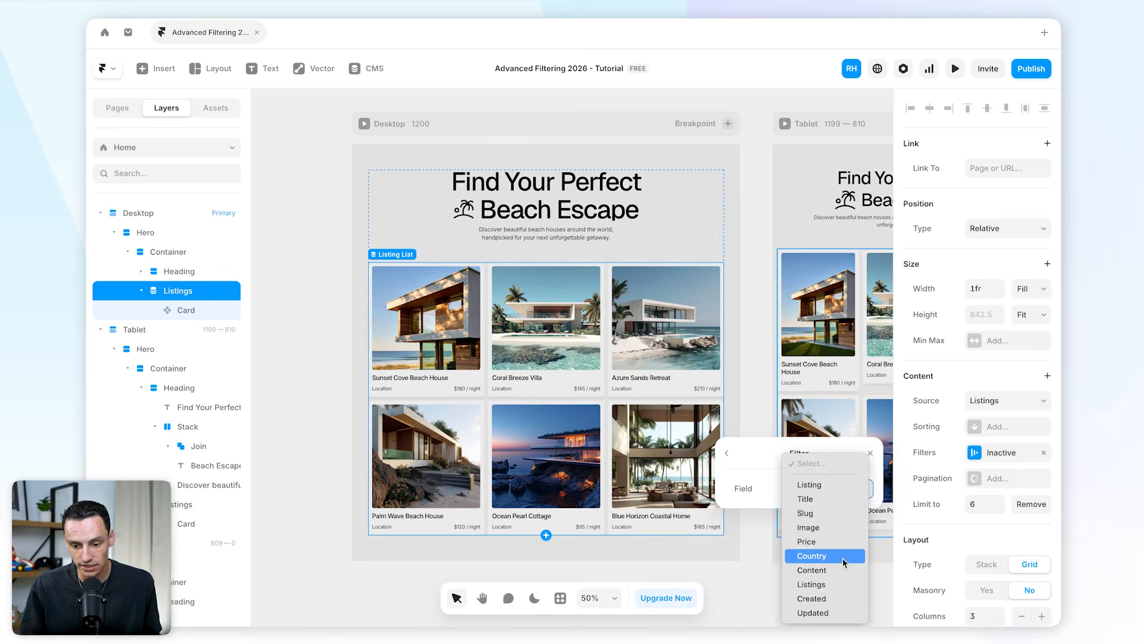
{"action": "left_click", "coordinate": [826, 557]}
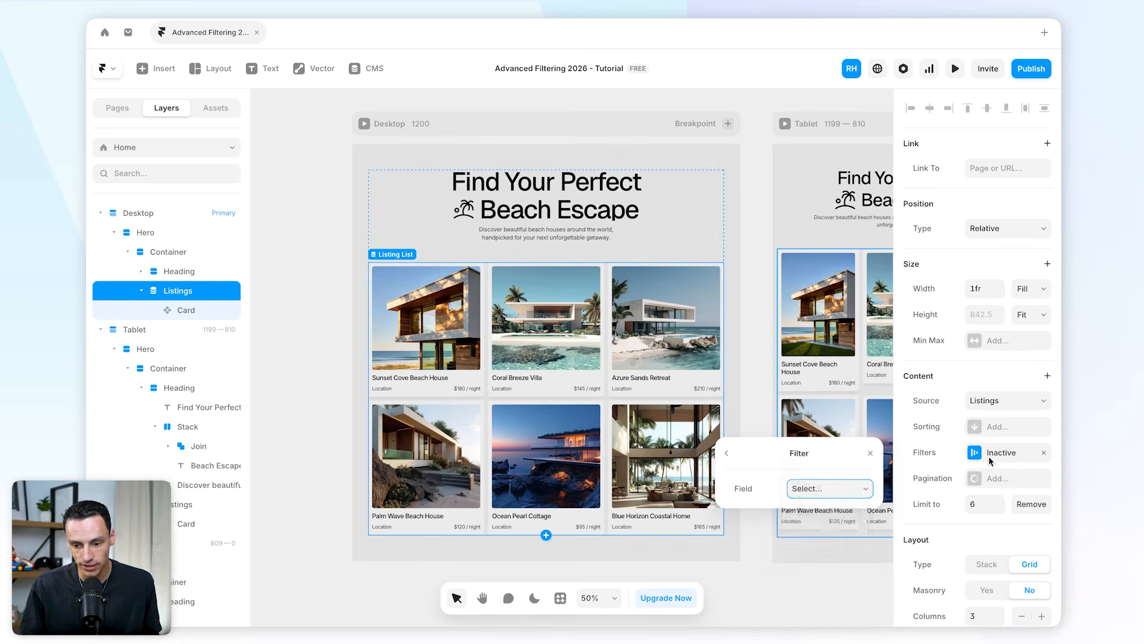
{"action": "left_click", "coordinate": [804, 516]}
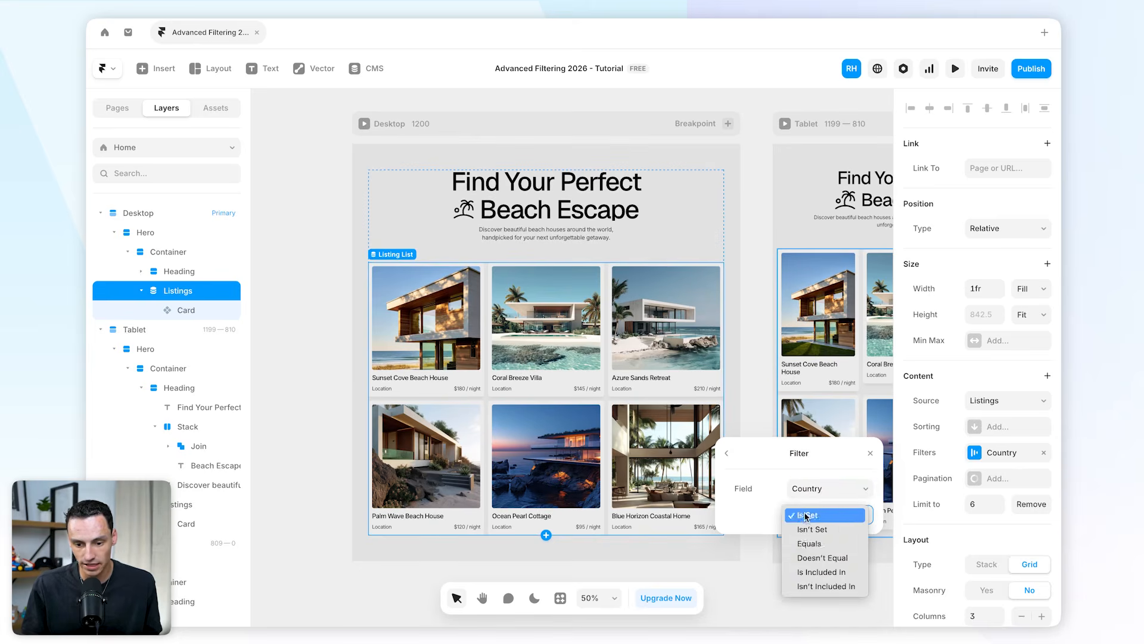
{"action": "left_click", "coordinate": [813, 544]}
{"action": "left_click", "coordinate": [815, 541]}
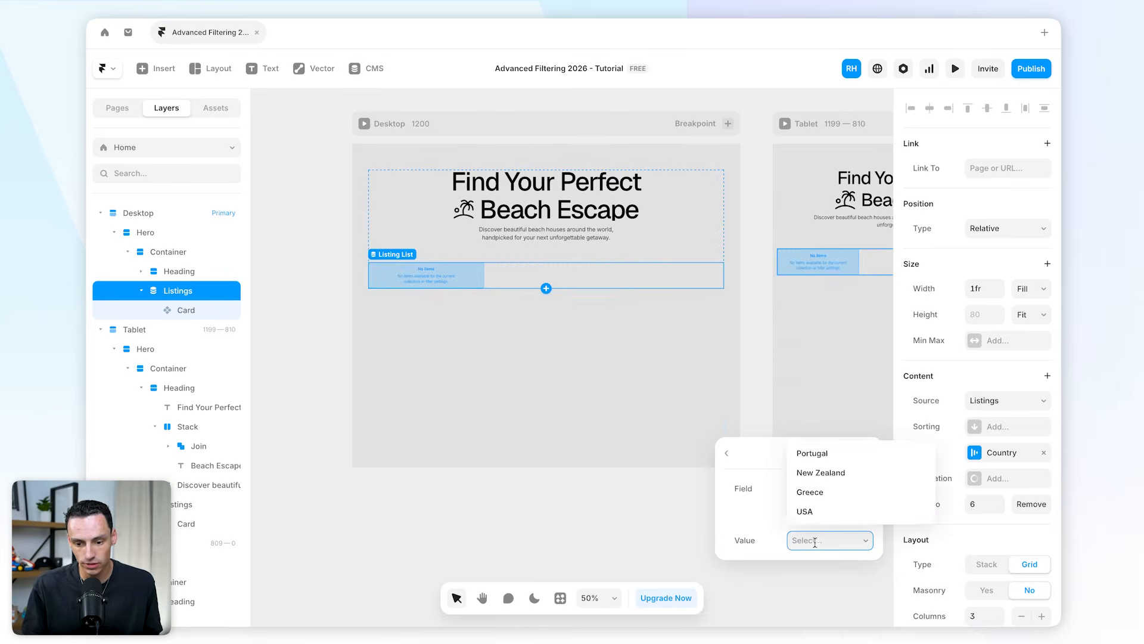
{"action": "left_click", "coordinate": [820, 510]}
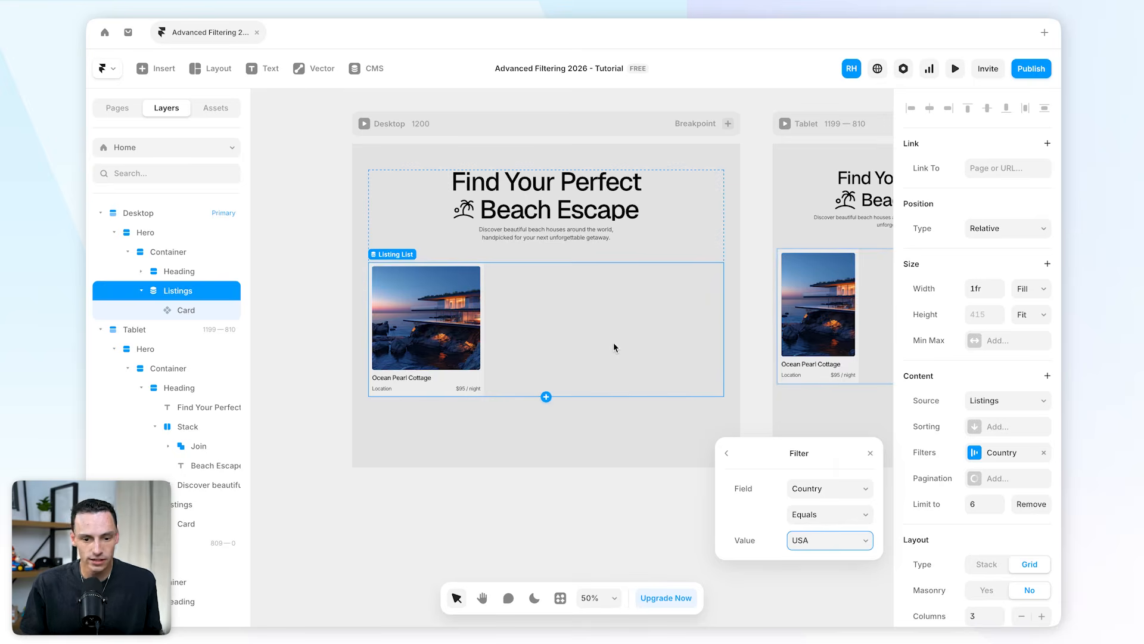
Remove the Country filter from the Listings collection list and deselect it.
{"action": "left_click", "coordinate": [1045, 455]}
{"action": "left_click", "coordinate": [758, 381]}
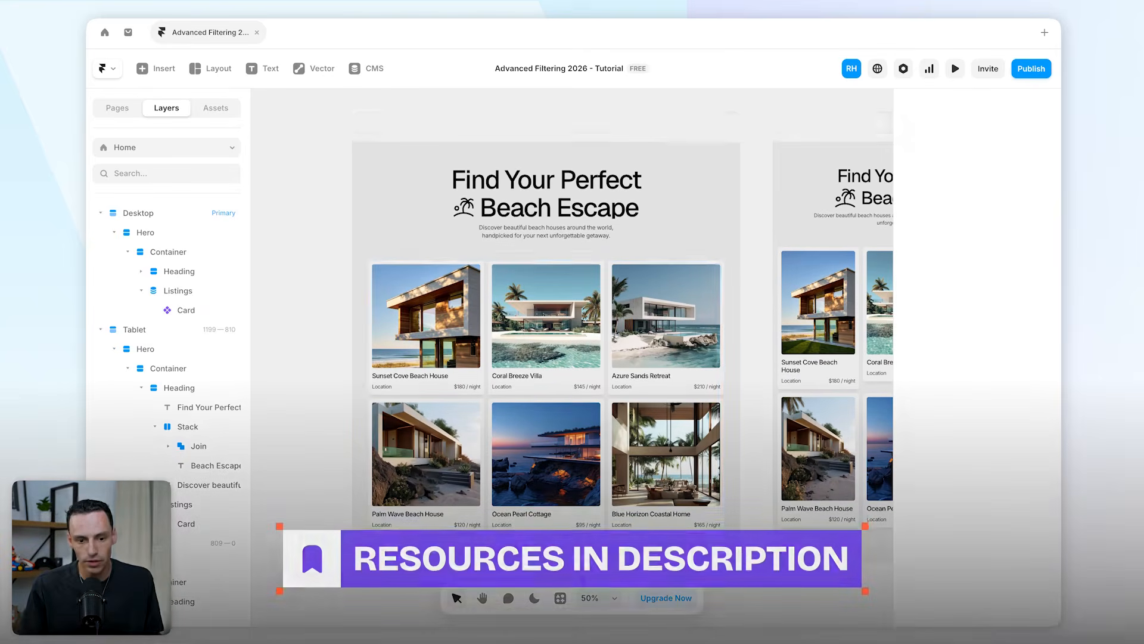
Launch the Superfields plugin and browse its list of power-ups.
{"action": "left_click", "coordinate": [560, 599]}
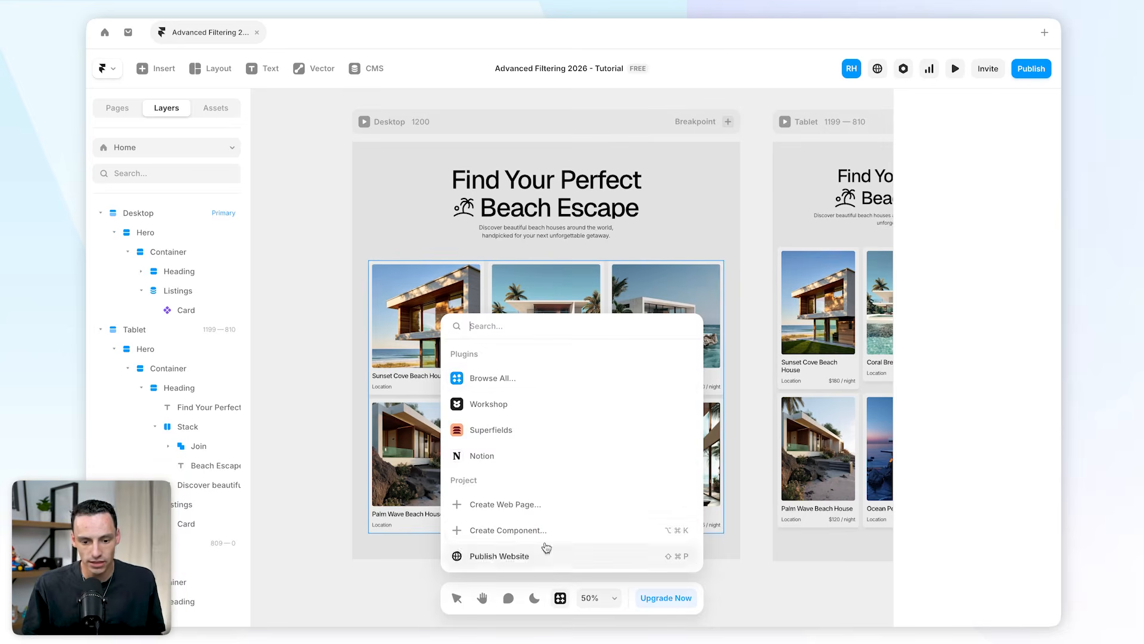
{"action": "left_click", "coordinate": [504, 434]}
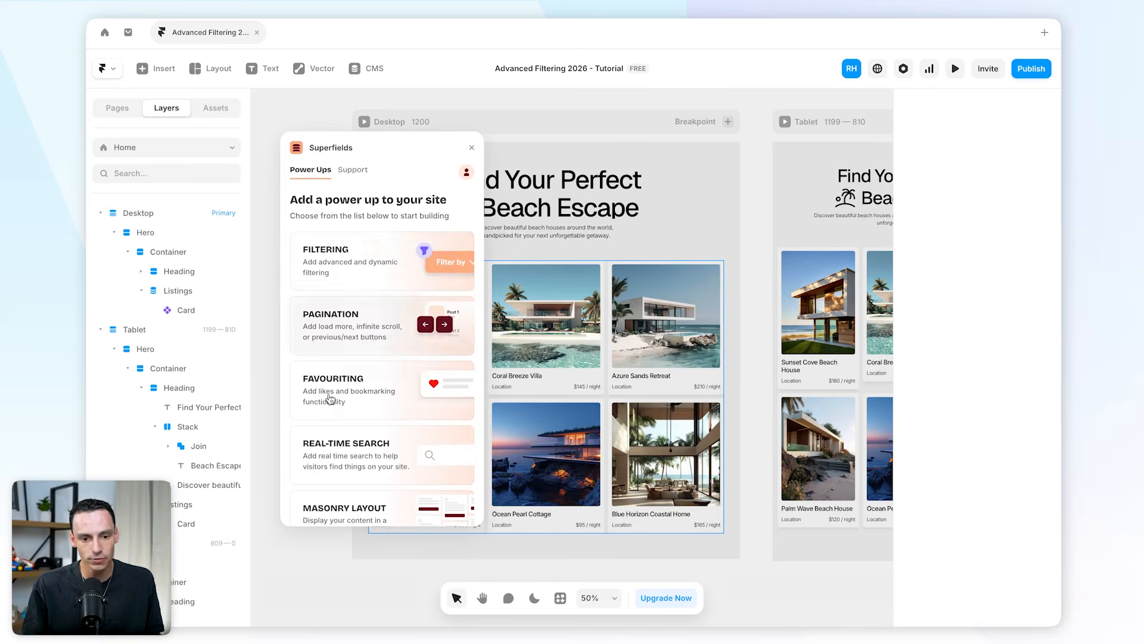
{"action": "scroll", "coordinate": [410, 424], "scroll_direction": "down", "scroll_amount": 1}
{"action": "scroll", "coordinate": [410, 424], "scroll_direction": "down", "scroll_amount": 5}
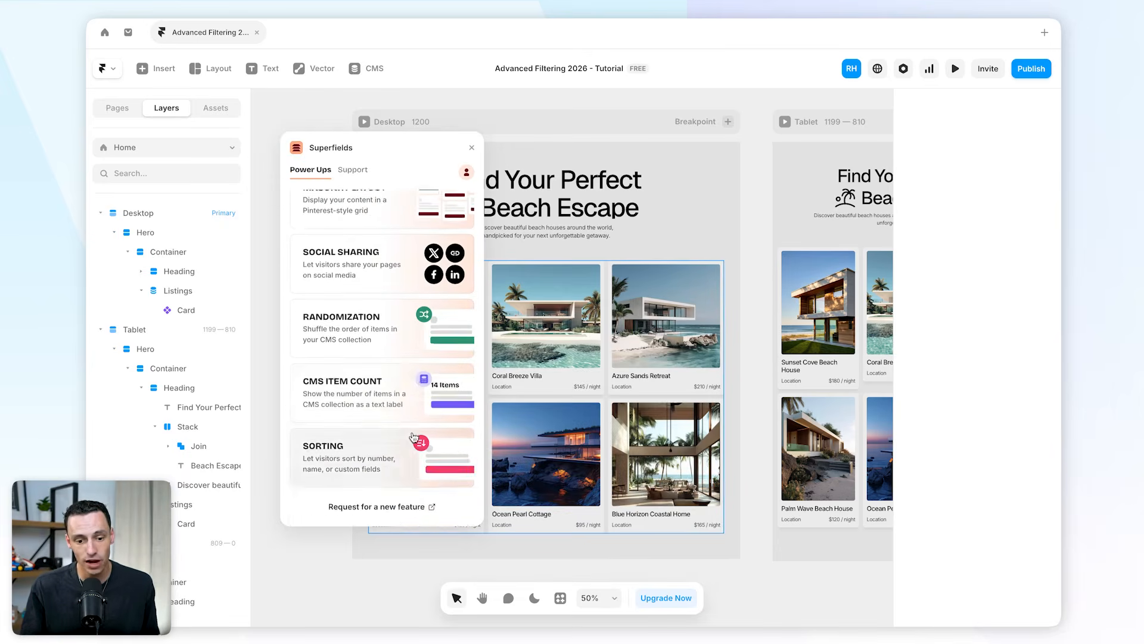
{"action": "scroll", "coordinate": [410, 450], "scroll_direction": "up", "scroll_amount": 5}
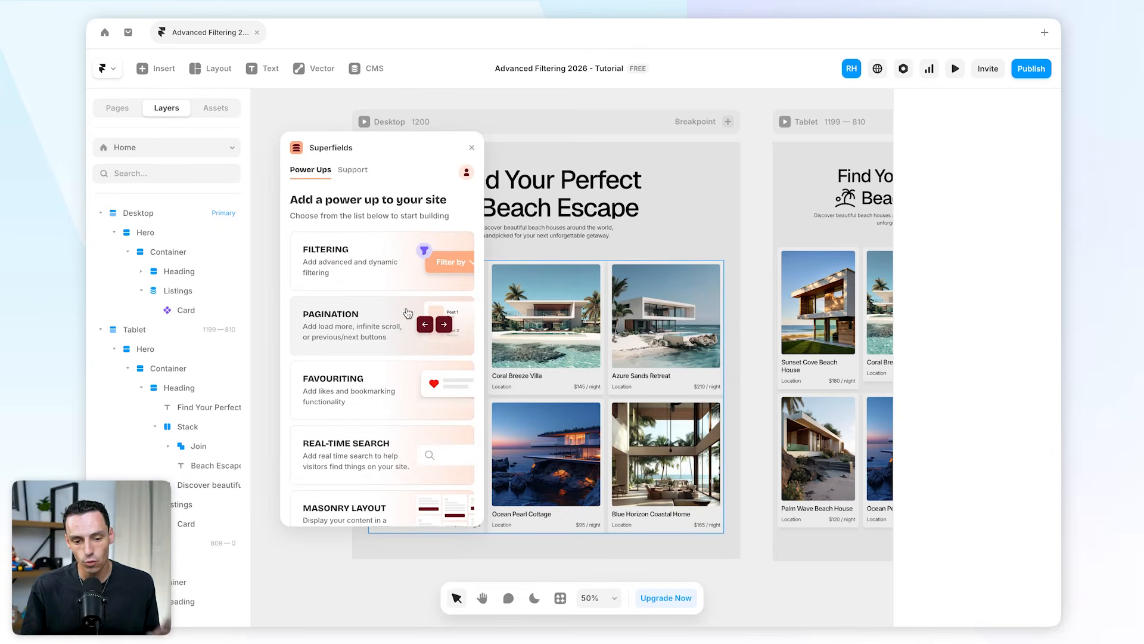
{"action": "scroll", "coordinate": [412, 350], "scroll_direction": "down", "scroll_amount": 5}
{"action": "scroll", "coordinate": [422, 358], "scroll_direction": "up", "scroll_amount": 5}
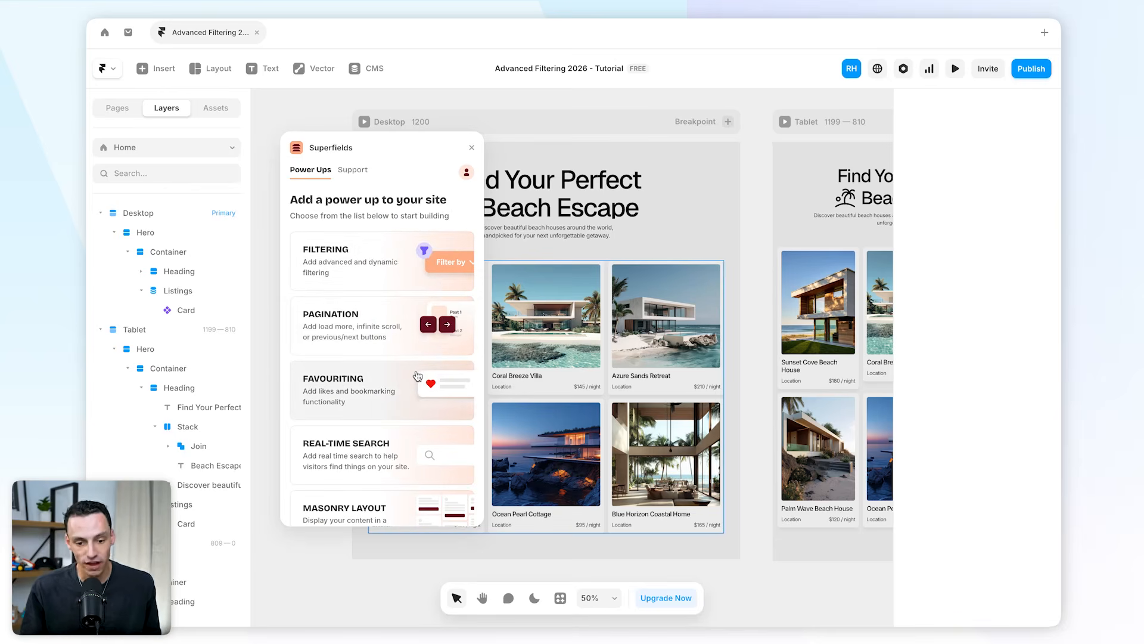
{"action": "scroll", "coordinate": [415, 385], "scroll_direction": "down", "scroll_amount": 1}
{"action": "scroll", "coordinate": [429, 370], "scroll_direction": "down", "scroll_amount": 2}
{"action": "scroll", "coordinate": [397, 382], "scroll_direction": "down", "scroll_amount": 3}
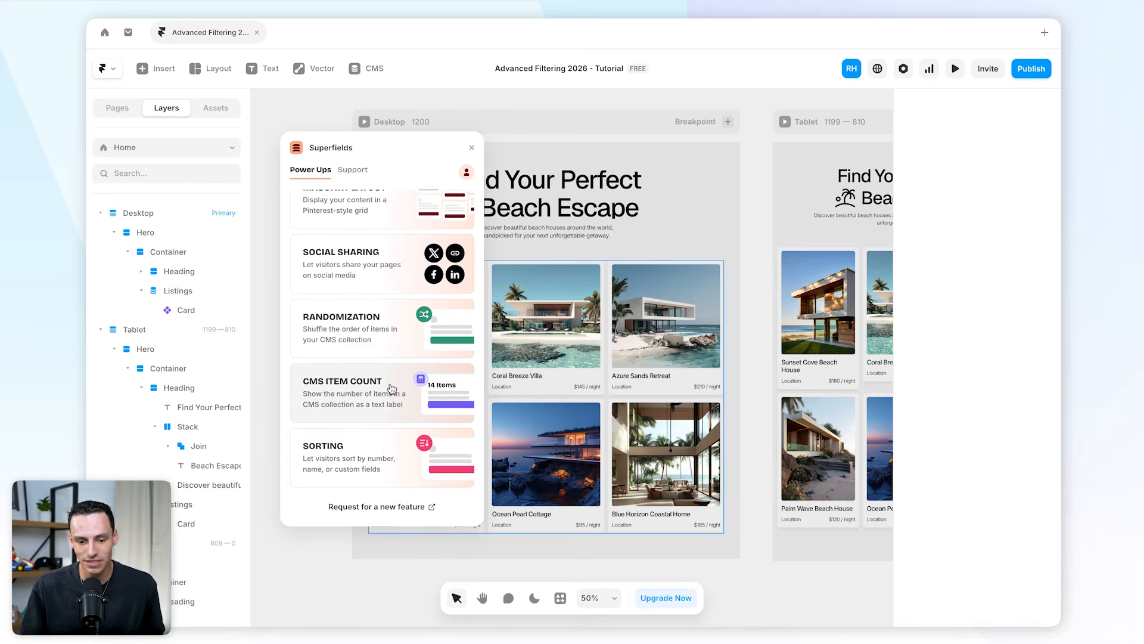
{"action": "scroll", "coordinate": [411, 435], "scroll_direction": "up", "scroll_amount": 6}
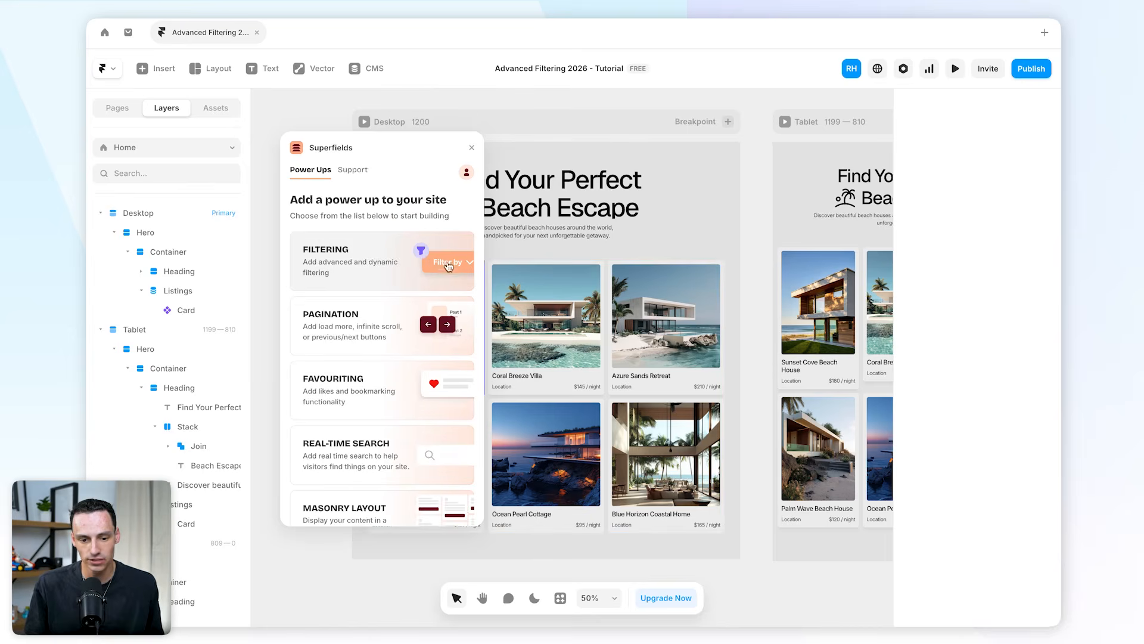
Insert the Superfields Filtering component onto the canvas and continue the setup guide.
{"action": "scroll", "coordinate": [501, 276], "scroll_direction": "left", "scroll_amount": 3}
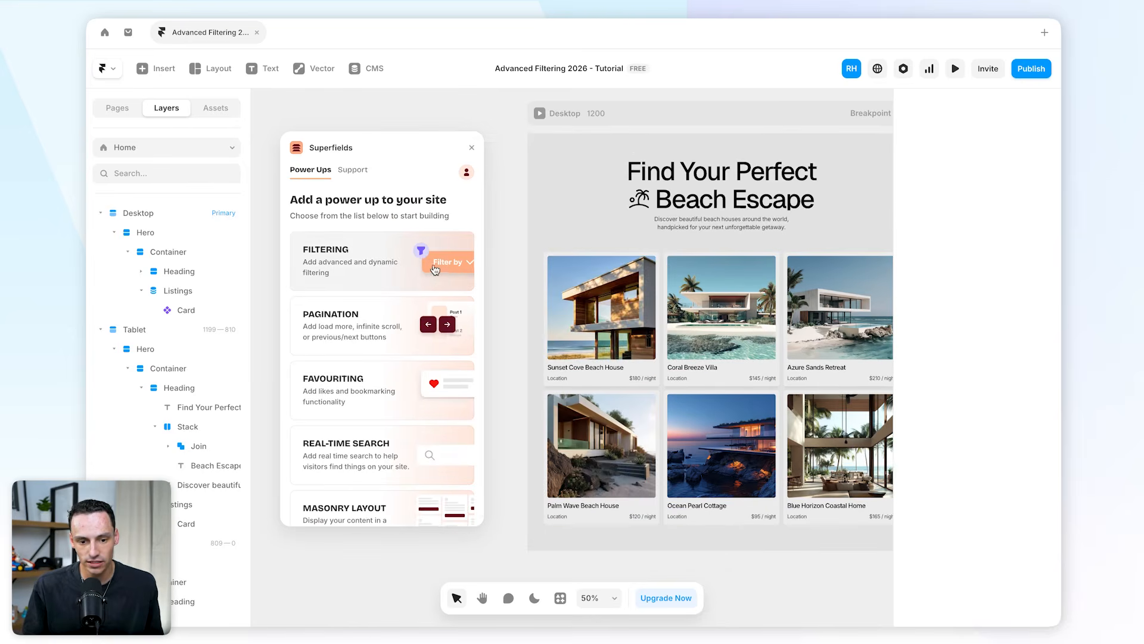
{"action": "left_click", "coordinate": [435, 268]}
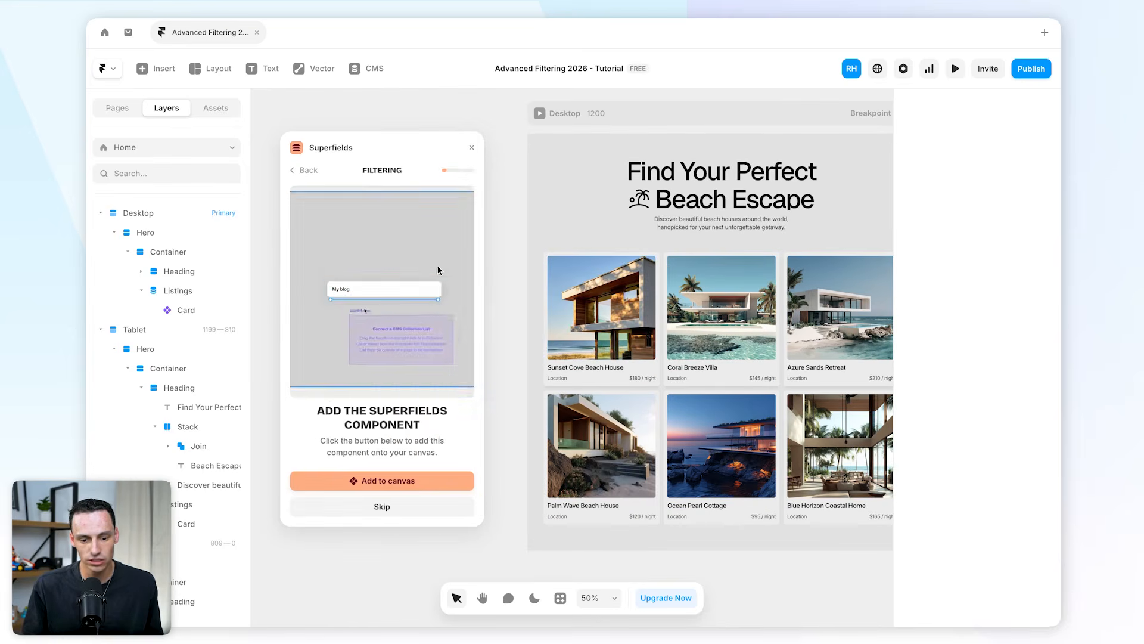
{"action": "left_click", "coordinate": [373, 480]}
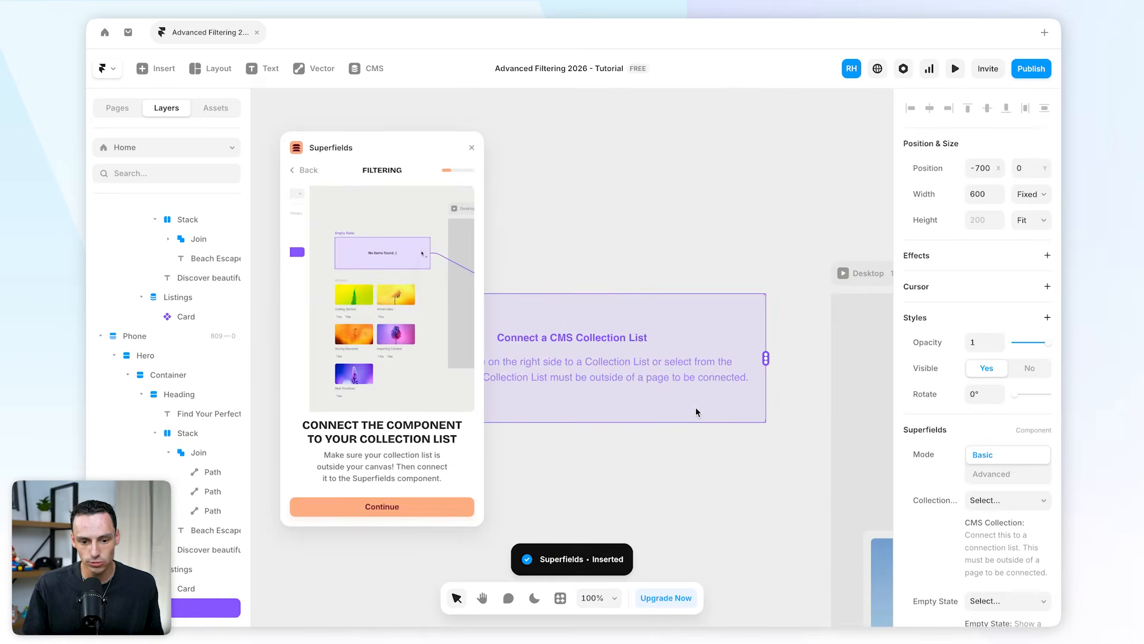
{"action": "scroll", "coordinate": [696, 407], "scroll_direction": "down", "scroll_amount": 5}
{"action": "scroll", "coordinate": [696, 407], "scroll_direction": "down", "scroll_amount": 3}
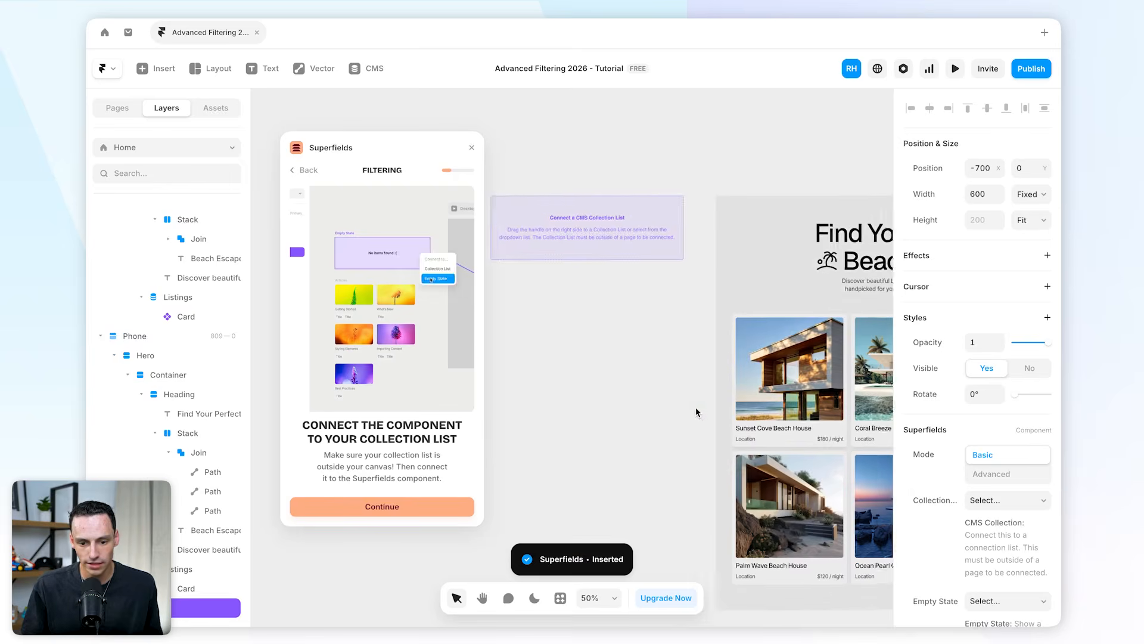
{"action": "left_click", "coordinate": [438, 508]}
Move the Desktop Listings collection list out of the page onto the open canvas.
{"action": "scroll", "coordinate": [709, 358], "scroll_direction": "right", "scroll_amount": 3}
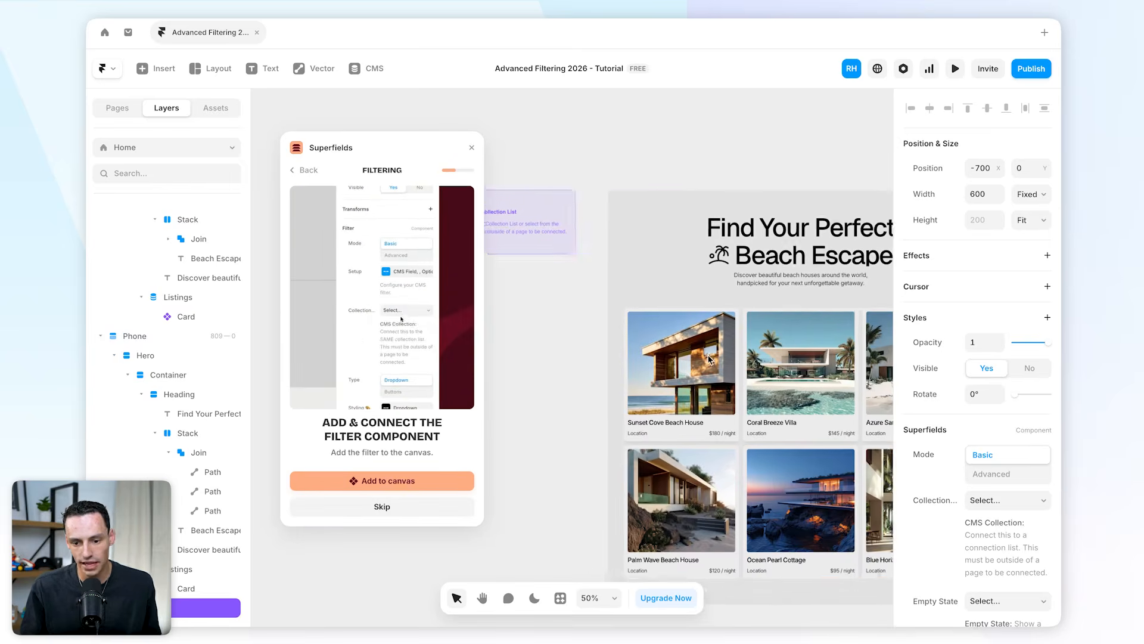
{"action": "left_click", "coordinate": [744, 382]}
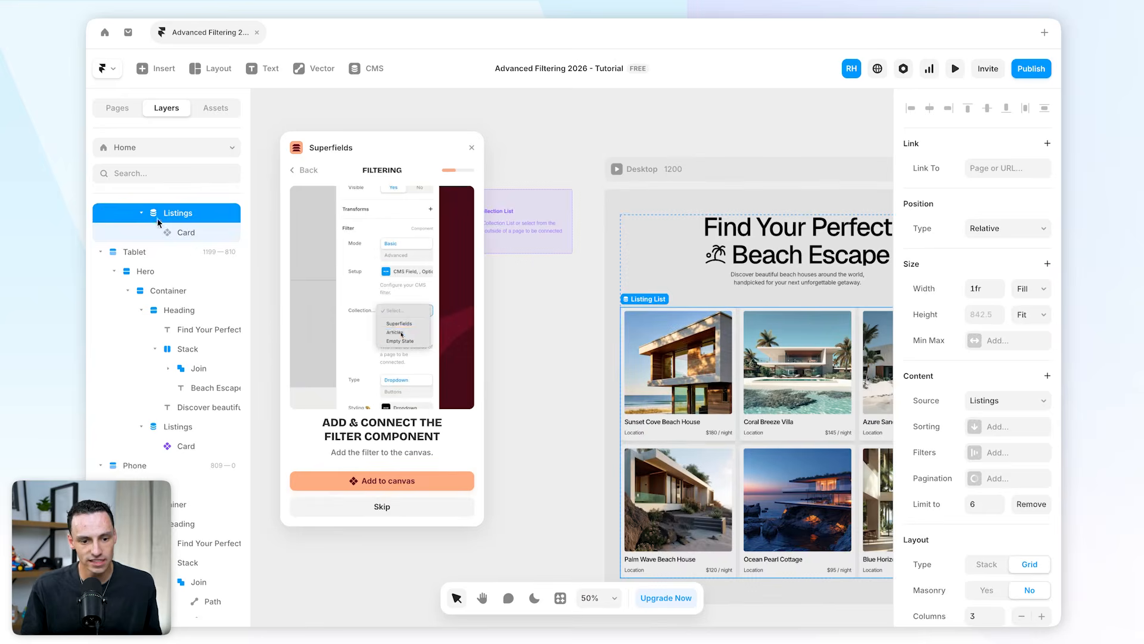
{"action": "scroll", "coordinate": [158, 222], "scroll_direction": "up", "scroll_amount": 1}
{"action": "left_click", "coordinate": [141, 250]}
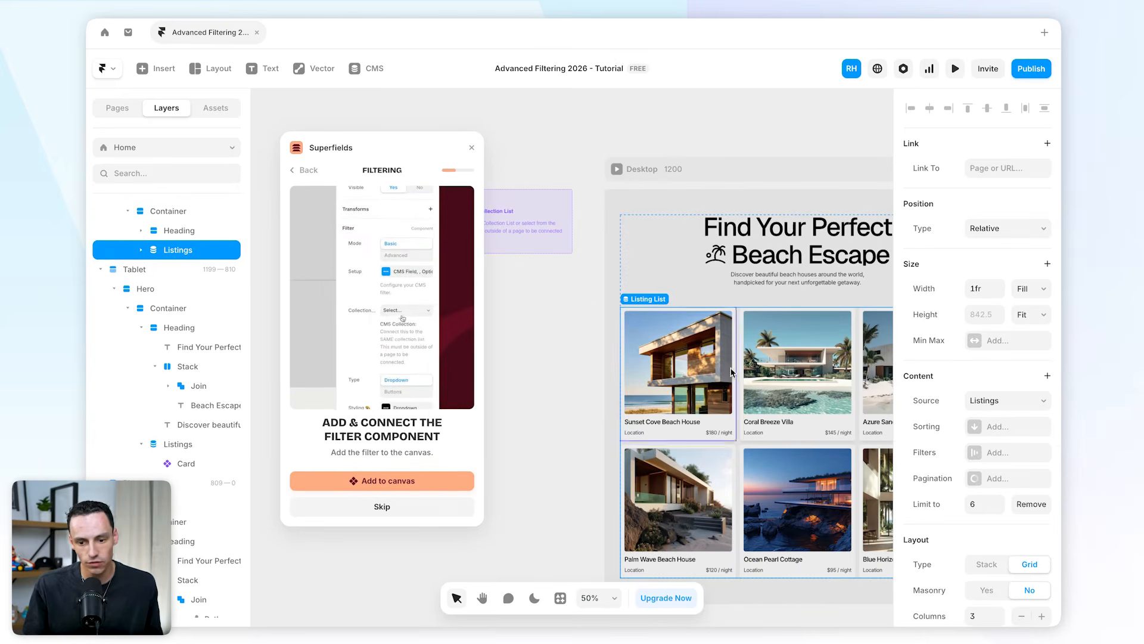
{"action": "left_click_drag", "start_coordinate": [731, 372], "coordinate": [313, 371]}
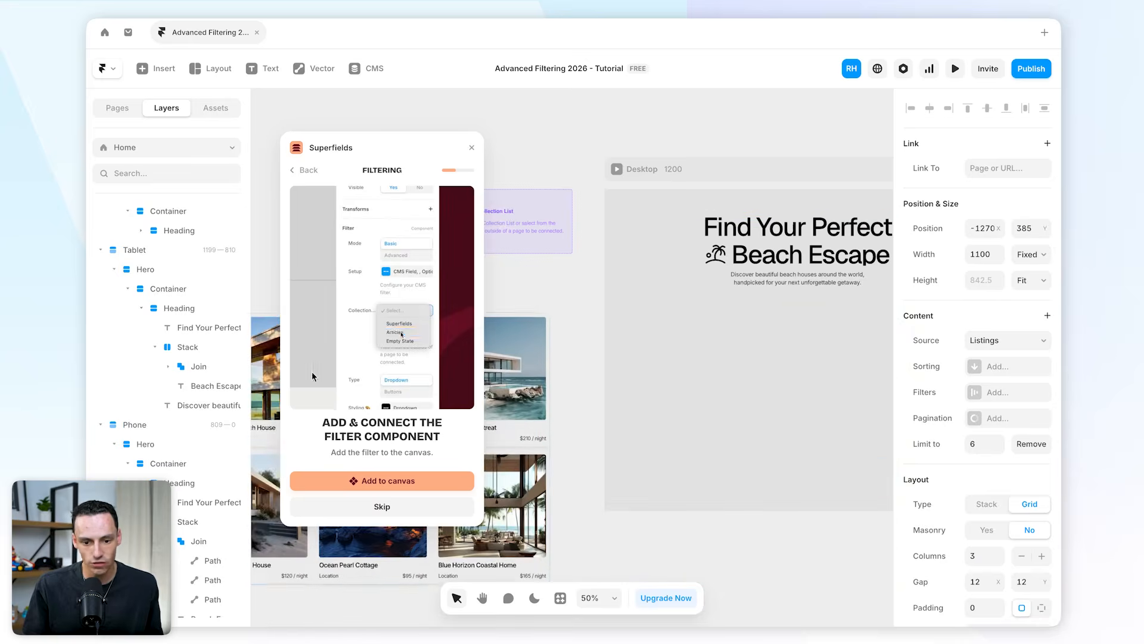
Place the Superfields component inside the Desktop page, below the heading in the hero container.
{"action": "scroll", "coordinate": [600, 412], "scroll_direction": "left", "scroll_amount": 5}
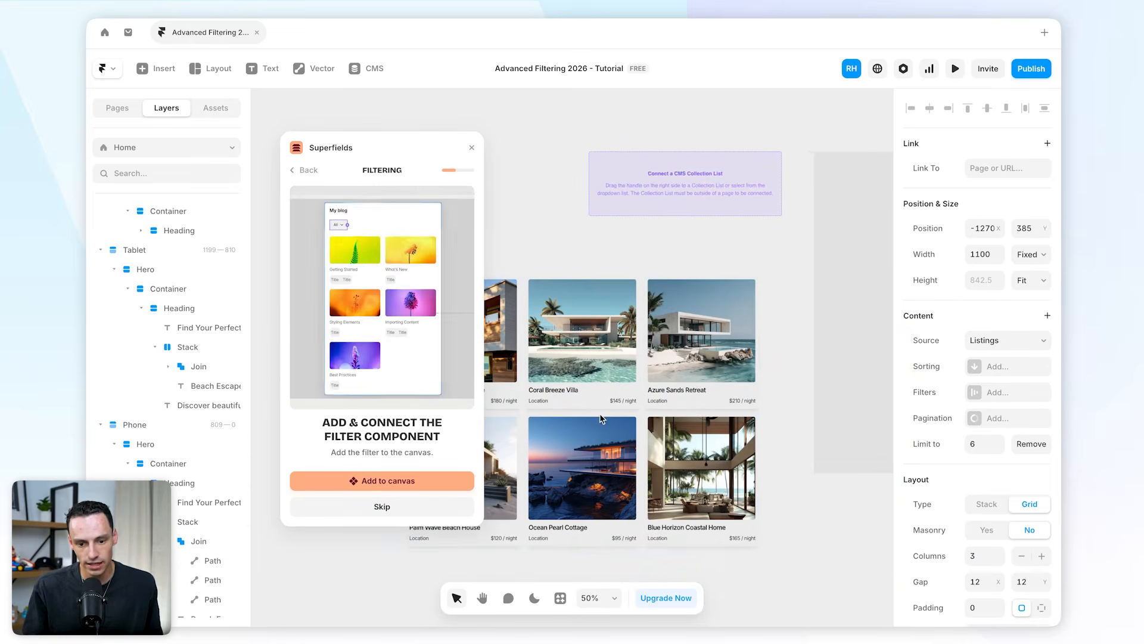
{"action": "scroll", "coordinate": [753, 303], "scroll_direction": "right", "scroll_amount": 5}
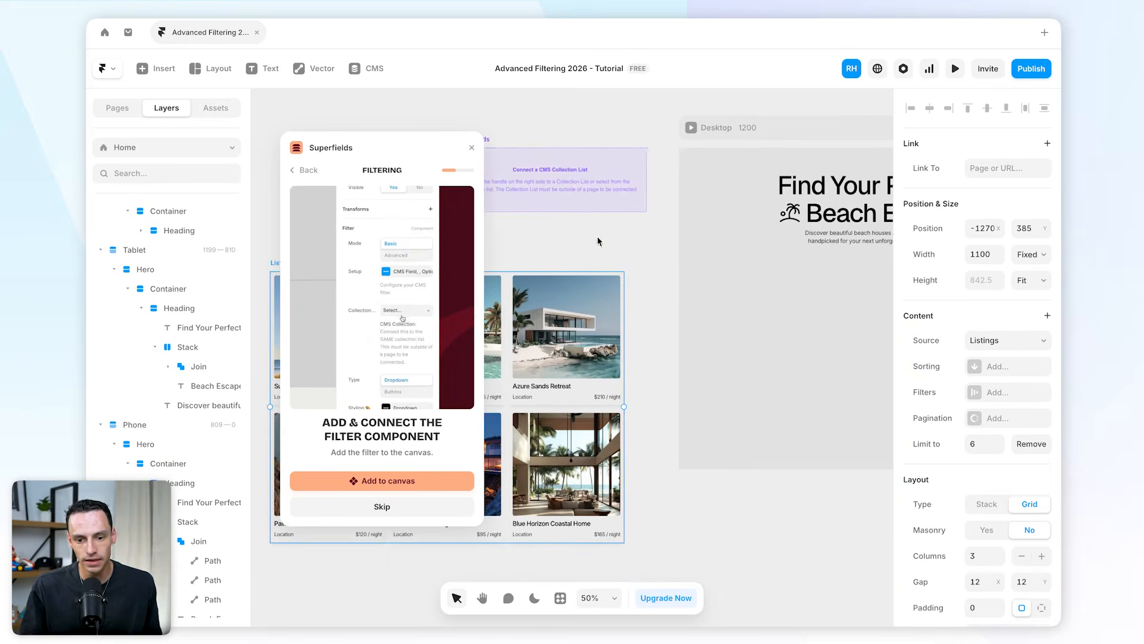
{"action": "left_click", "coordinate": [566, 192]}
{"action": "scroll", "coordinate": [563, 196], "scroll_direction": "right", "scroll_amount": 2}
{"action": "left_click_drag", "start_coordinate": [518, 178], "coordinate": [808, 328]}
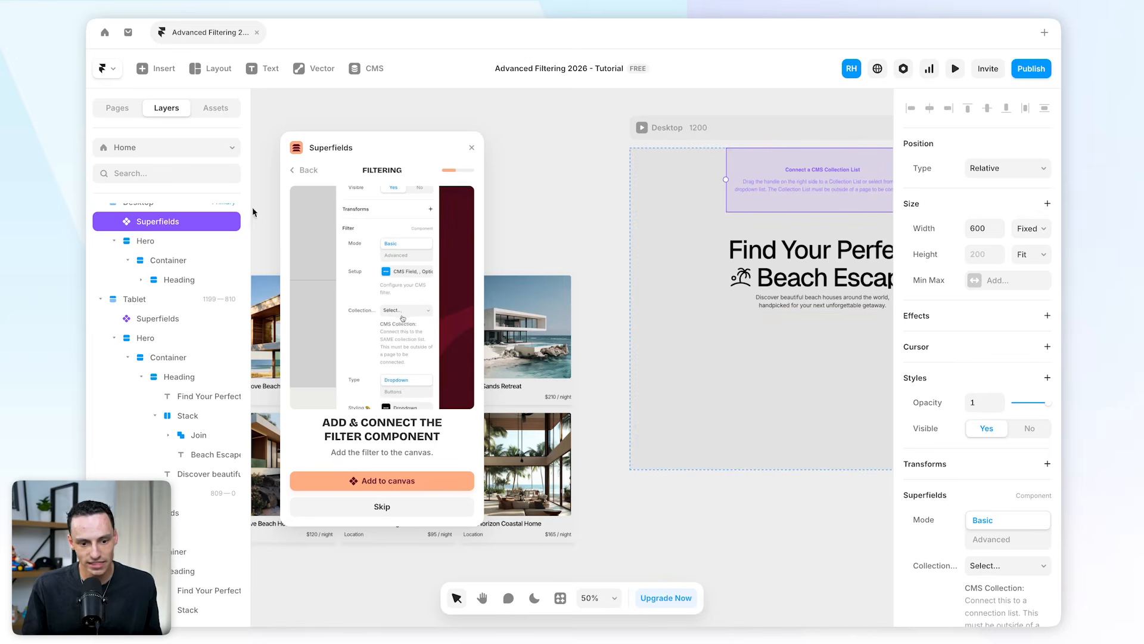
{"action": "left_click_drag", "start_coordinate": [178, 222], "coordinate": [161, 255]}
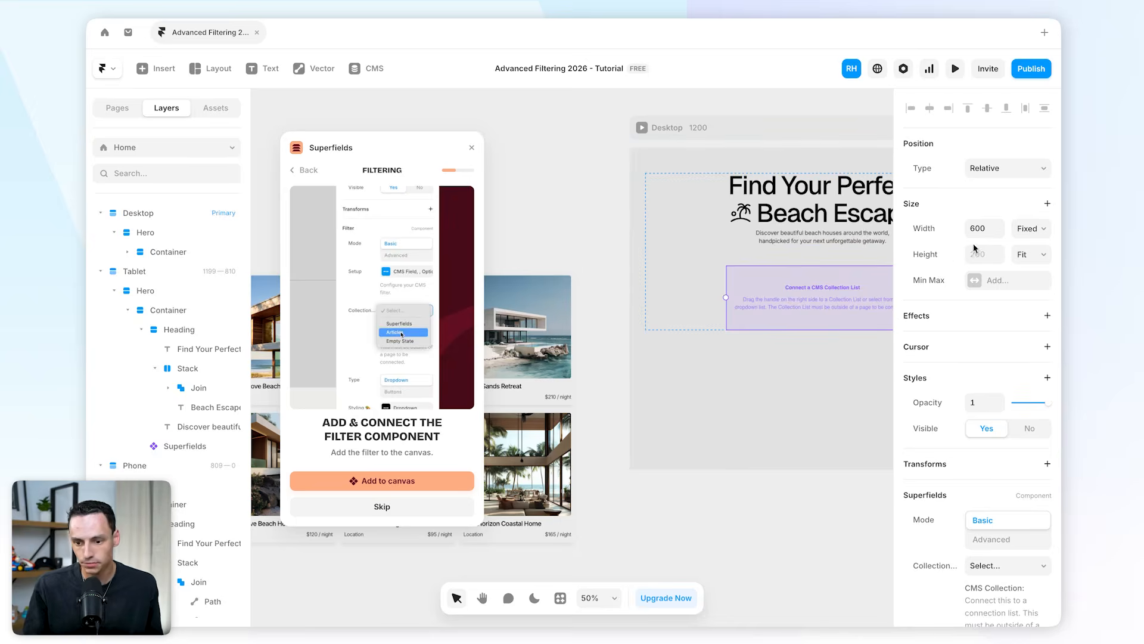
Set the Superfields component's width to Fill and connect it to the Listings collection list.
{"action": "left_click", "coordinate": [1029, 228]}
{"action": "left_click", "coordinate": [1012, 261]}
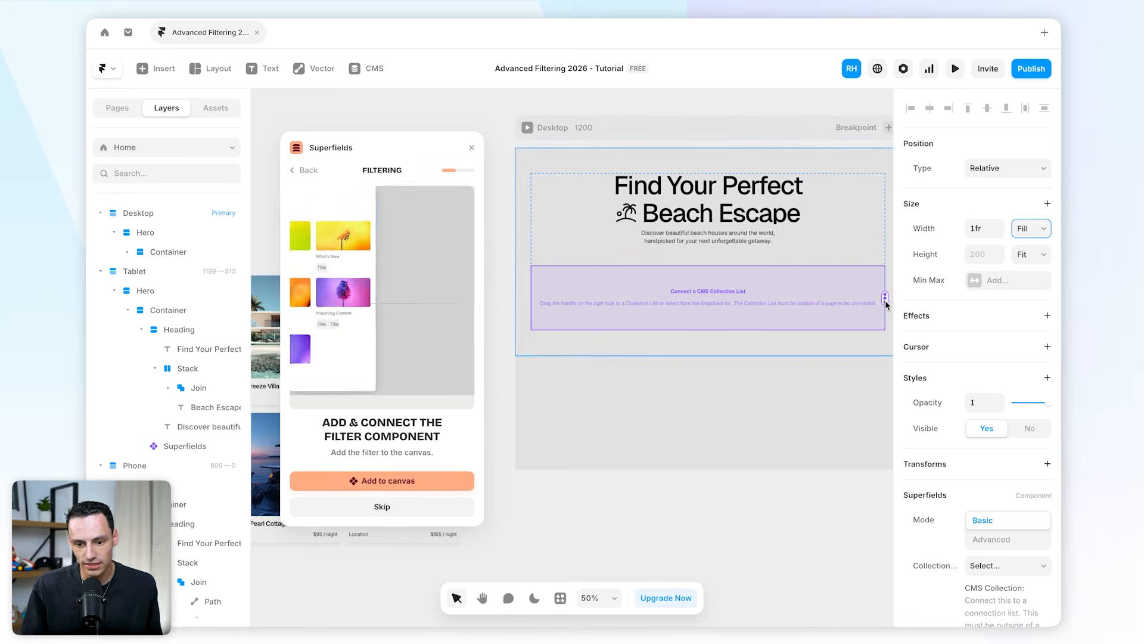
{"action": "scroll", "coordinate": [796, 356], "scroll_direction": "down", "scroll_amount": 3}
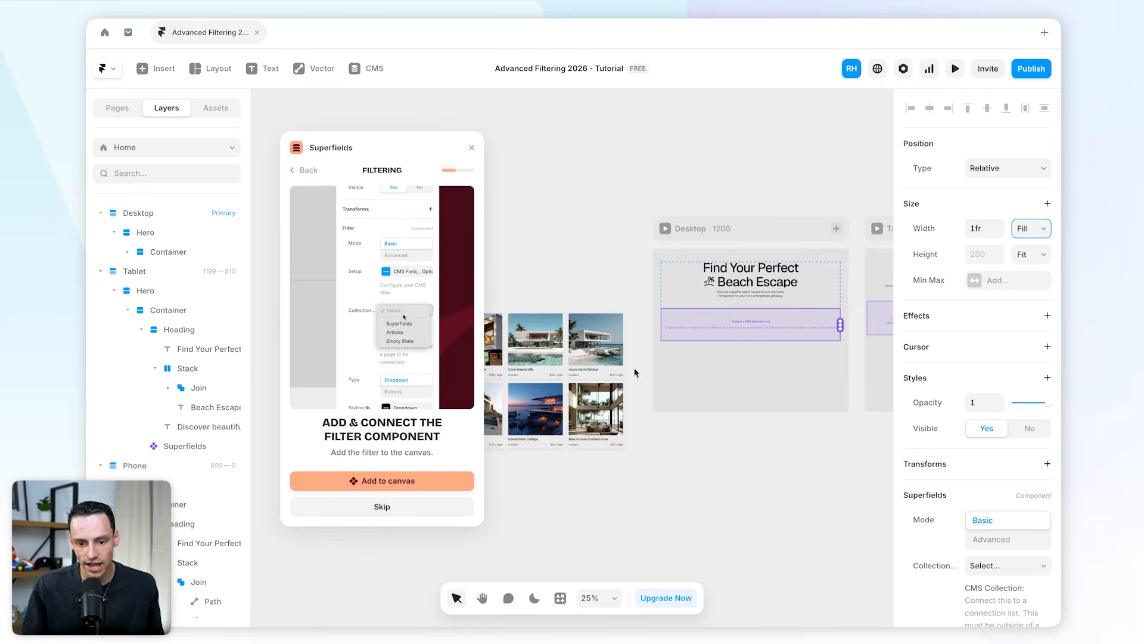
{"action": "left_click_drag", "start_coordinate": [438, 148], "coordinate": [419, 116]}
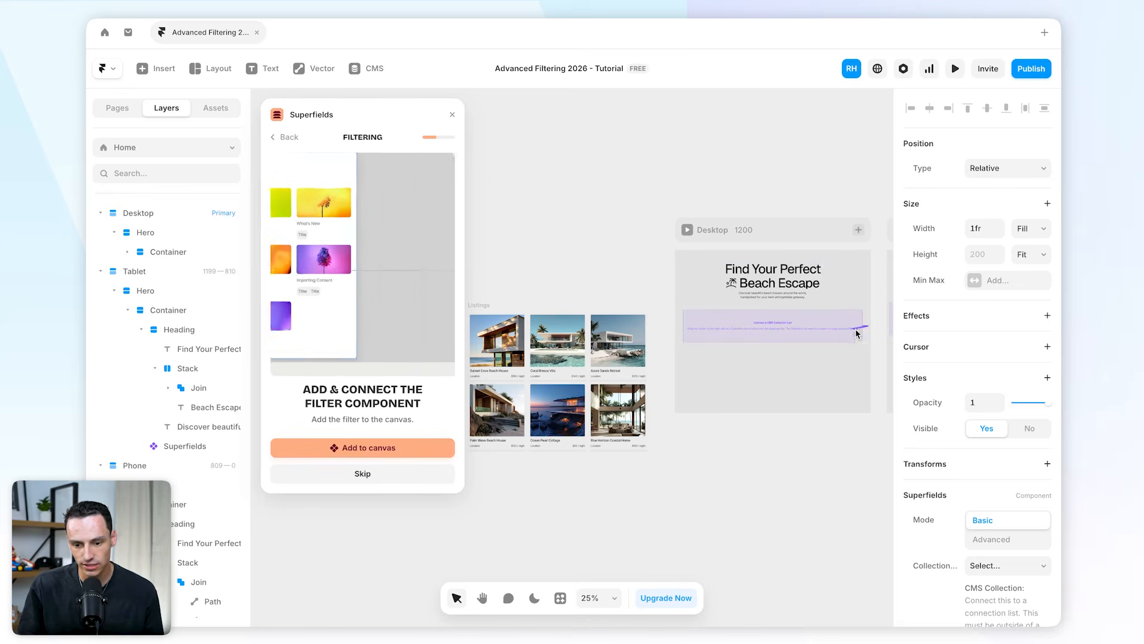
{"action": "left_click_drag", "start_coordinate": [863, 324], "coordinate": [632, 336]}
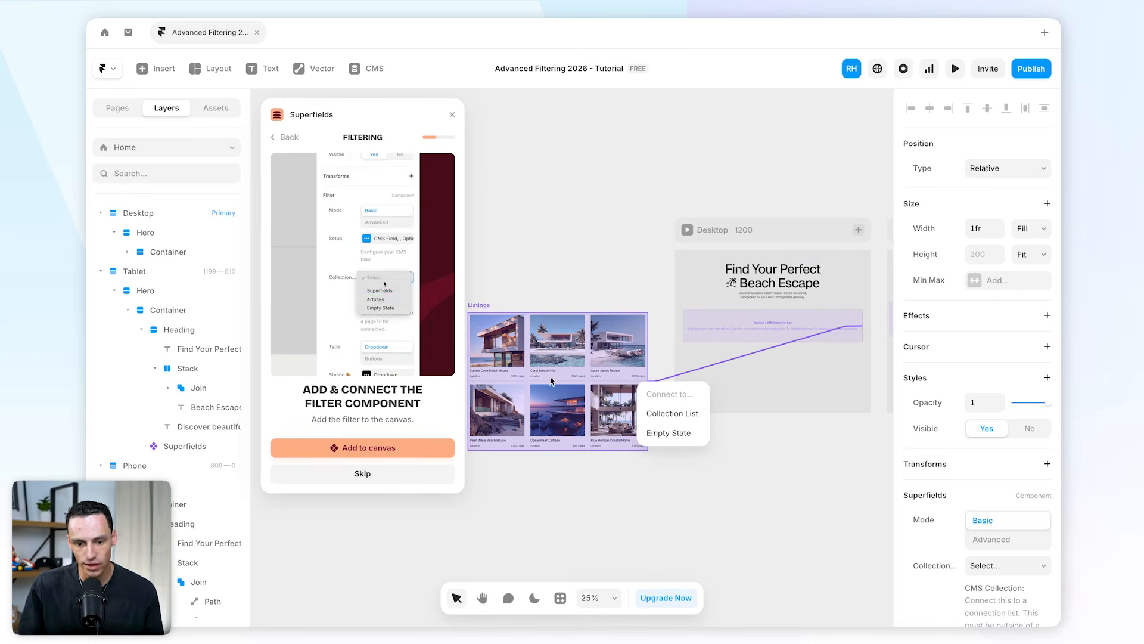
{"action": "left_click", "coordinate": [674, 416]}
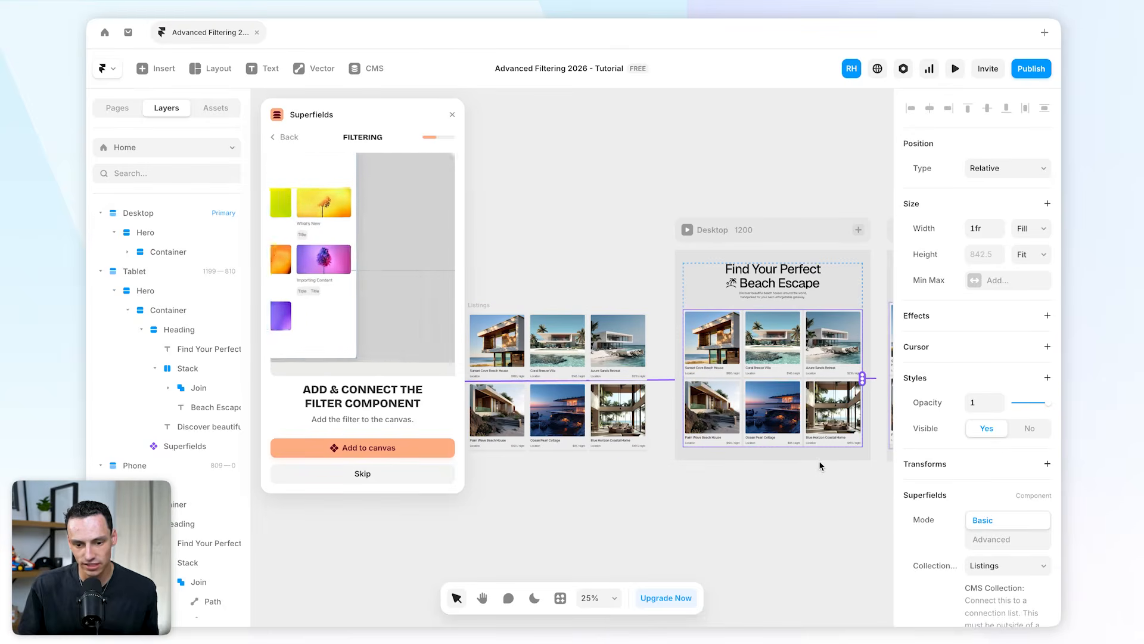
Add the Filter component to the canvas from the setup guide.
{"action": "left_click", "coordinate": [563, 372]}
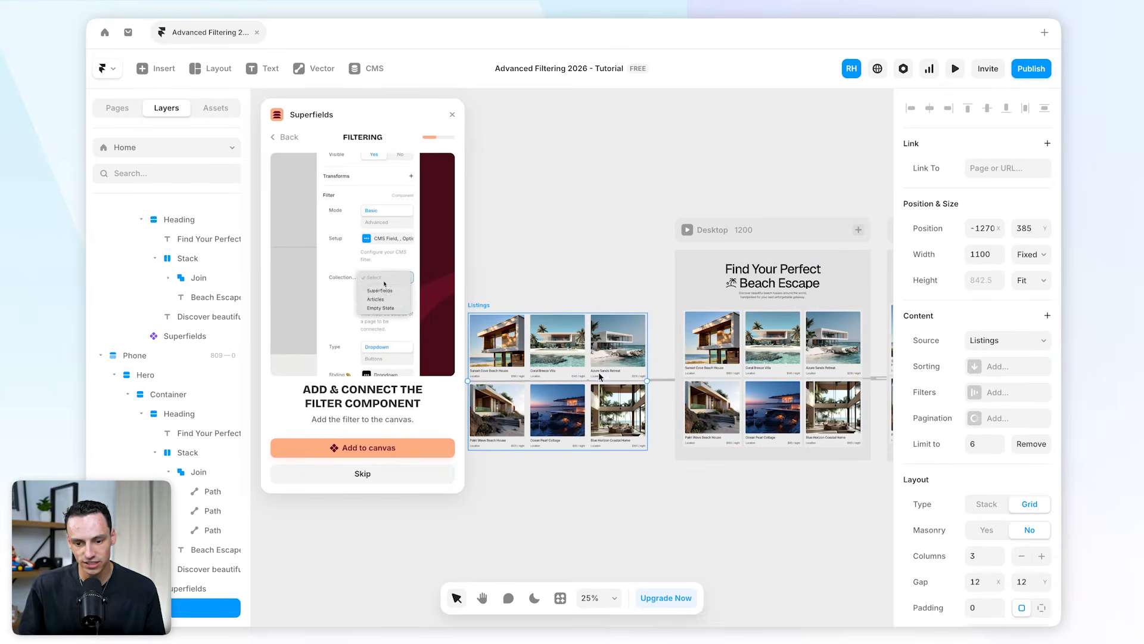
{"action": "left_click", "coordinate": [791, 356]}
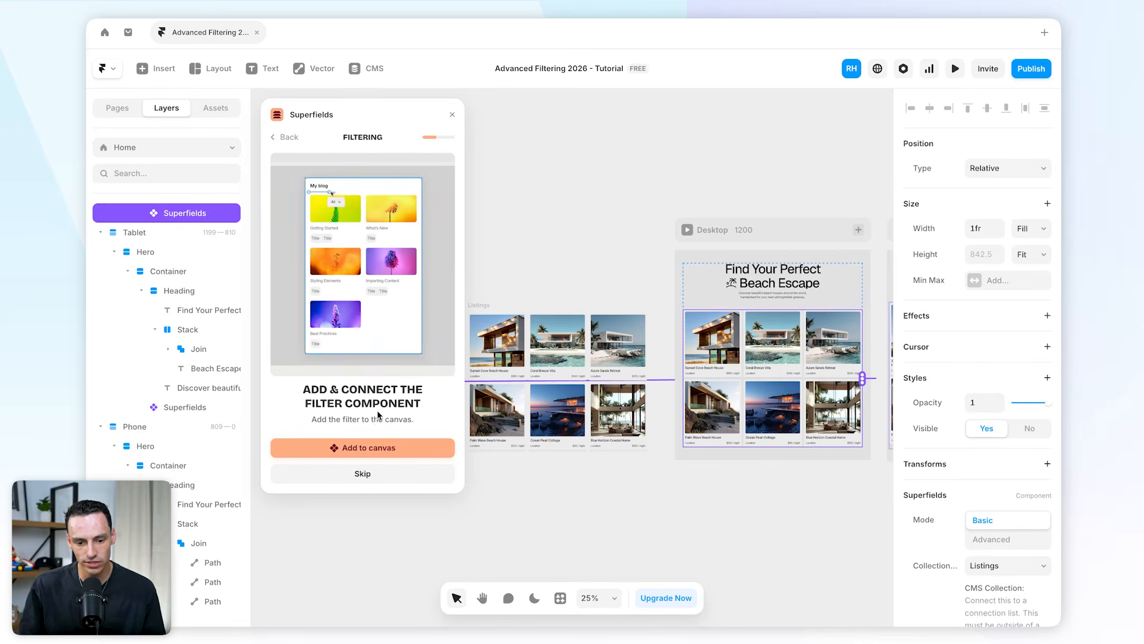
{"action": "left_click", "coordinate": [367, 450]}
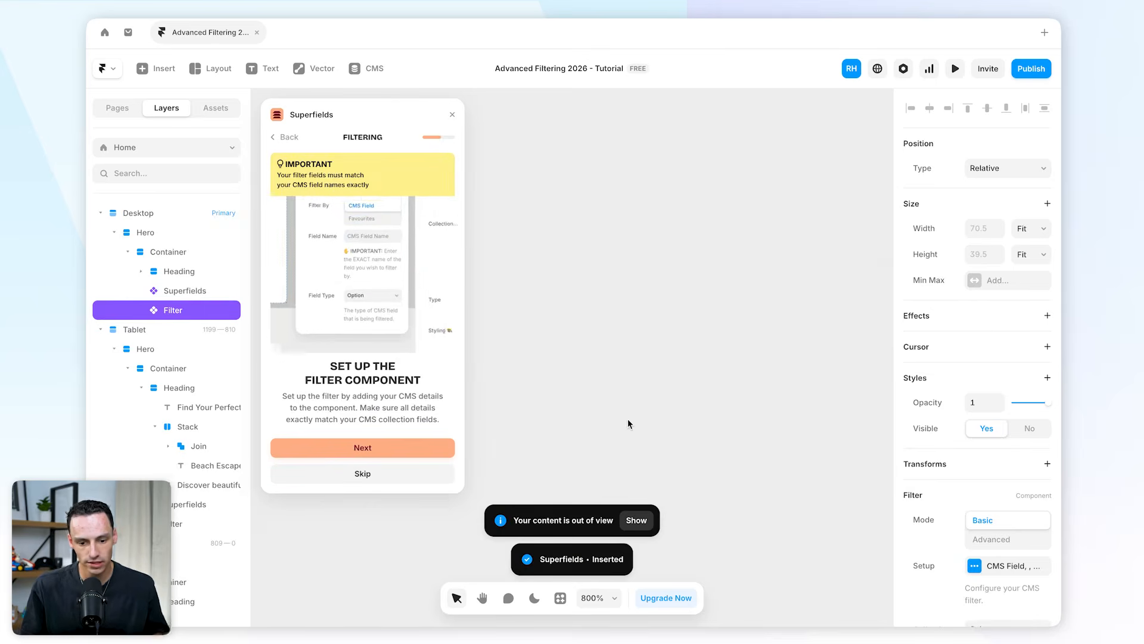
Move the Filter component into the hero container, below the description text and above the listings.
{"action": "scroll", "coordinate": [661, 415], "scroll_direction": "down", "scroll_amount": 5}
{"action": "scroll", "coordinate": [661, 414], "scroll_direction": "down", "scroll_amount": 5}
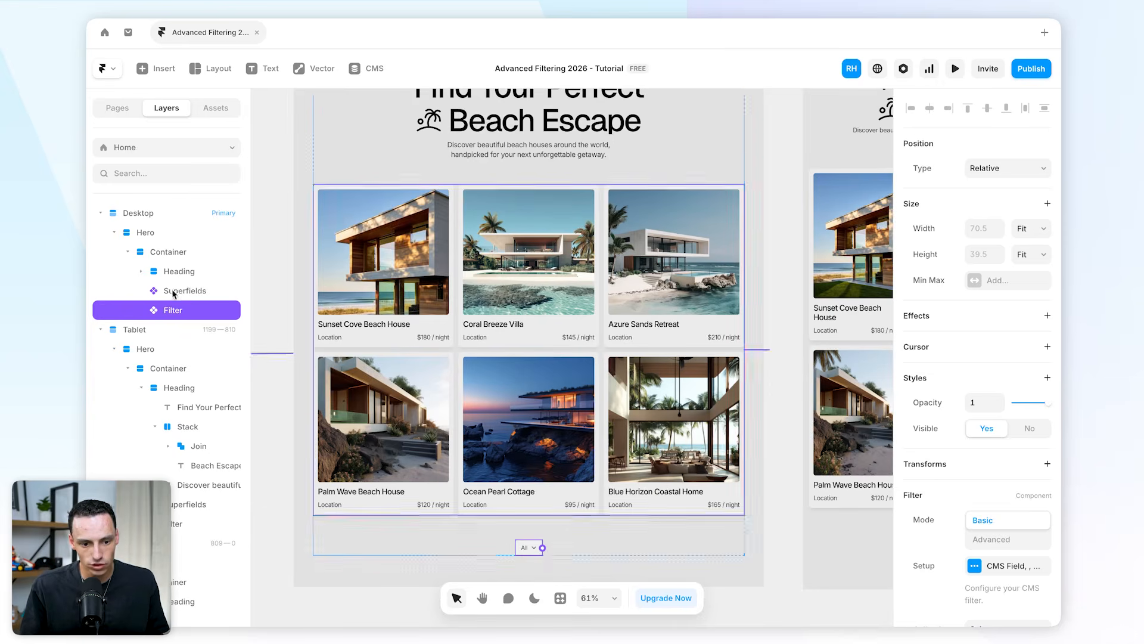
{"action": "left_click_drag", "start_coordinate": [172, 284], "coordinate": [173, 286]}
{"action": "scroll", "coordinate": [509, 395], "scroll_direction": "up", "scroll_amount": 3}
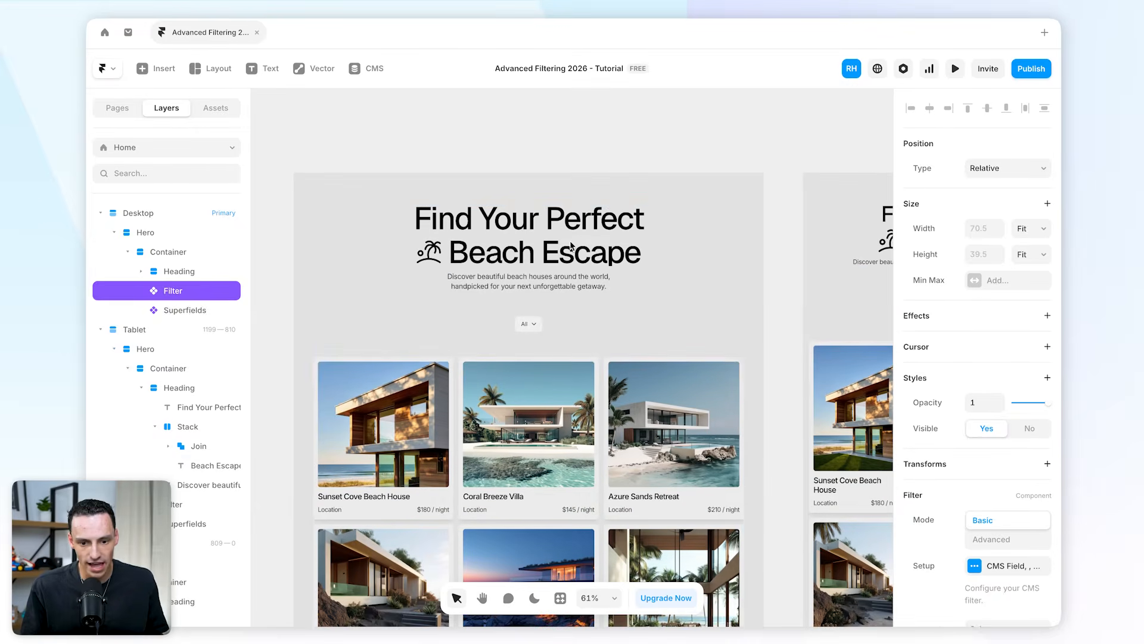
{"action": "left_click", "coordinate": [510, 396]}
{"action": "scroll", "coordinate": [553, 319], "scroll_direction": "up", "scroll_amount": 2}
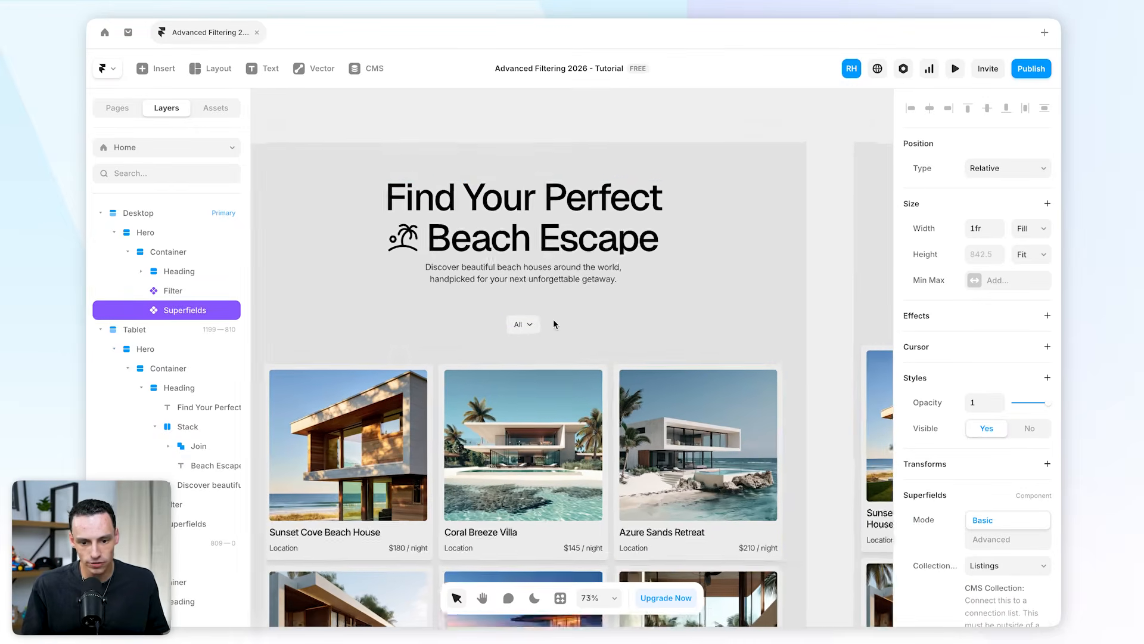
{"action": "left_click", "coordinate": [177, 394]}
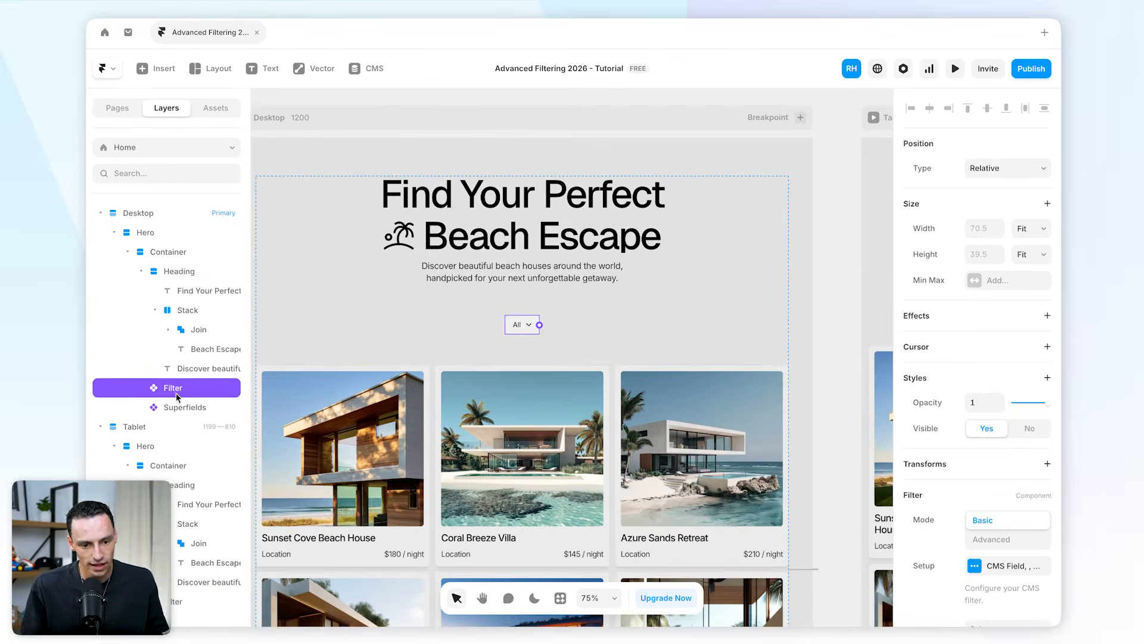
{"action": "left_click", "coordinate": [154, 310]}
{"action": "left_click_drag", "start_coordinate": [174, 338], "coordinate": [177, 340]}
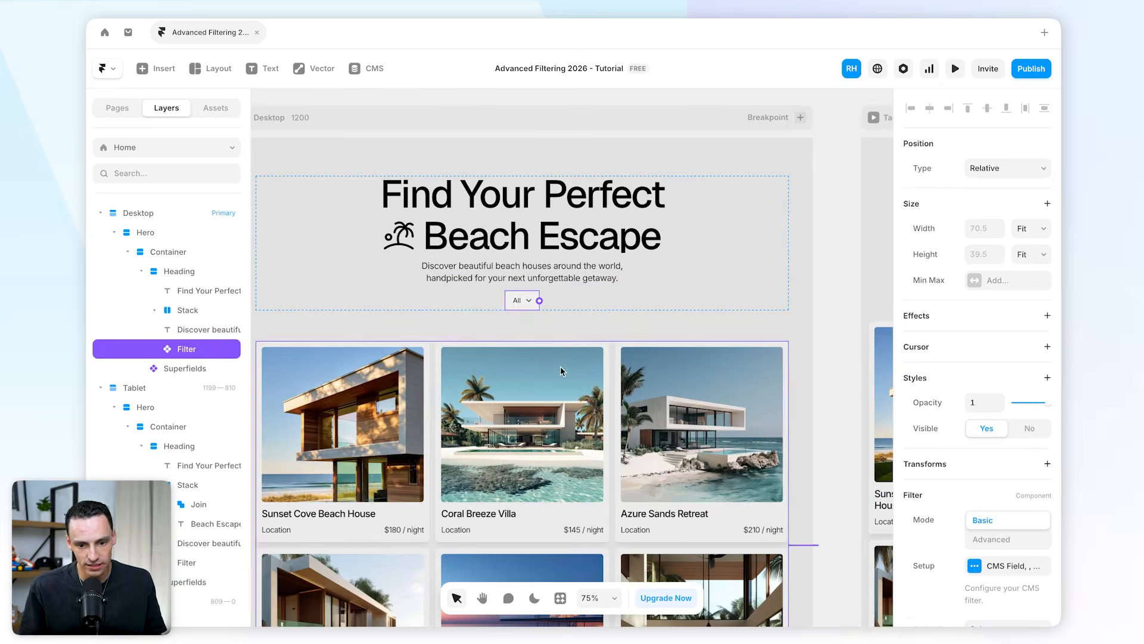
Set the Filter component's collection to Listings.
{"action": "scroll", "coordinate": [989, 486], "scroll_direction": "down", "scroll_amount": 3}
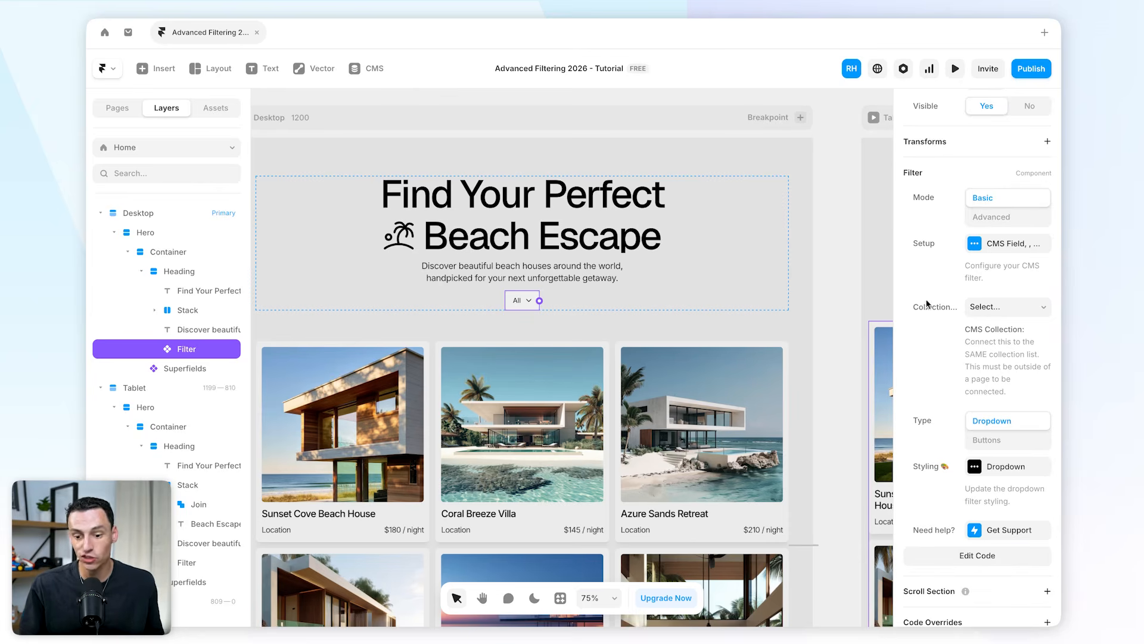
{"action": "left_click", "coordinate": [999, 312]}
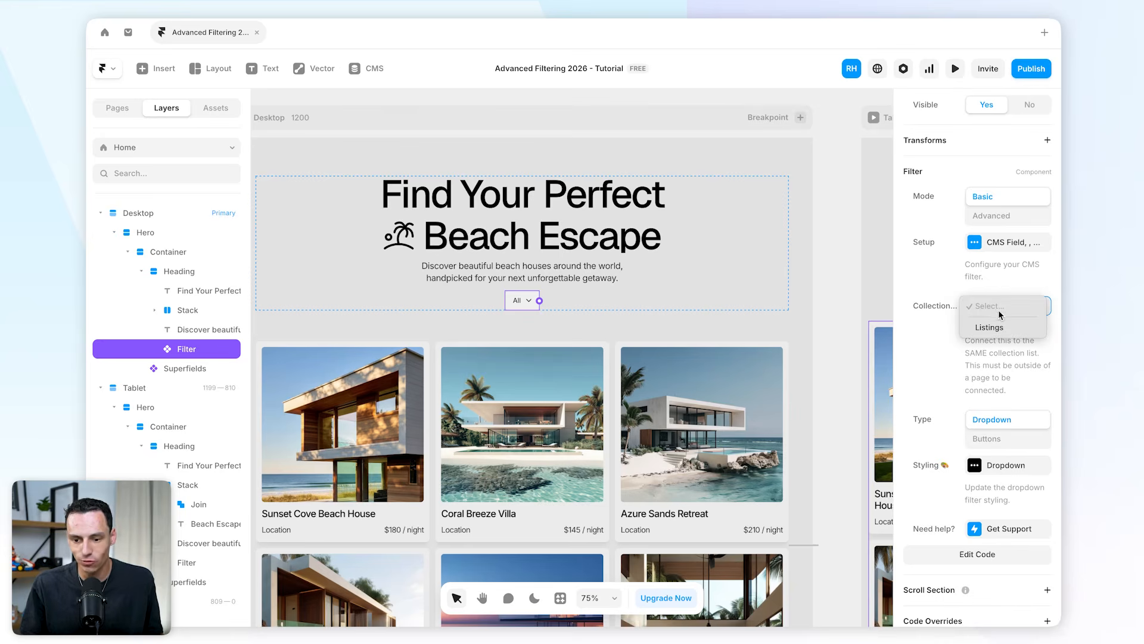
{"action": "left_click", "coordinate": [989, 327]}
Open the Filter setup and review the Listings collection's fields in the CMS.
{"action": "scroll", "coordinate": [659, 327], "scroll_direction": "down", "scroll_amount": 5}
{"action": "scroll", "coordinate": [660, 327], "scroll_direction": "left", "scroll_amount": 2}
{"action": "scroll", "coordinate": [738, 324], "scroll_direction": "up", "scroll_amount": 5}
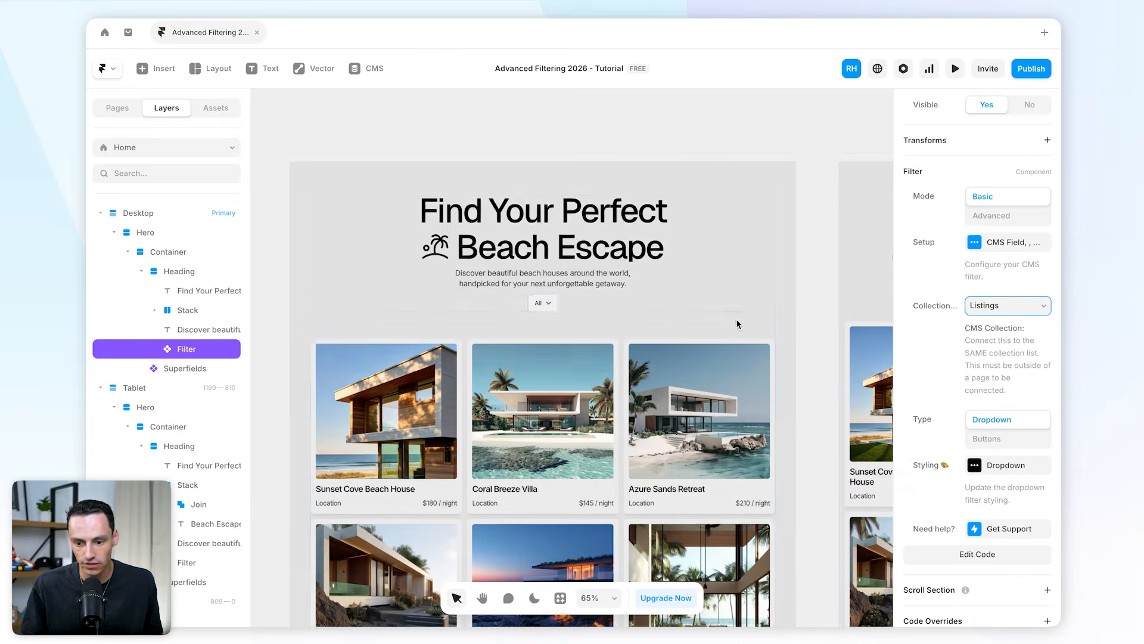
{"action": "left_click", "coordinate": [992, 245]}
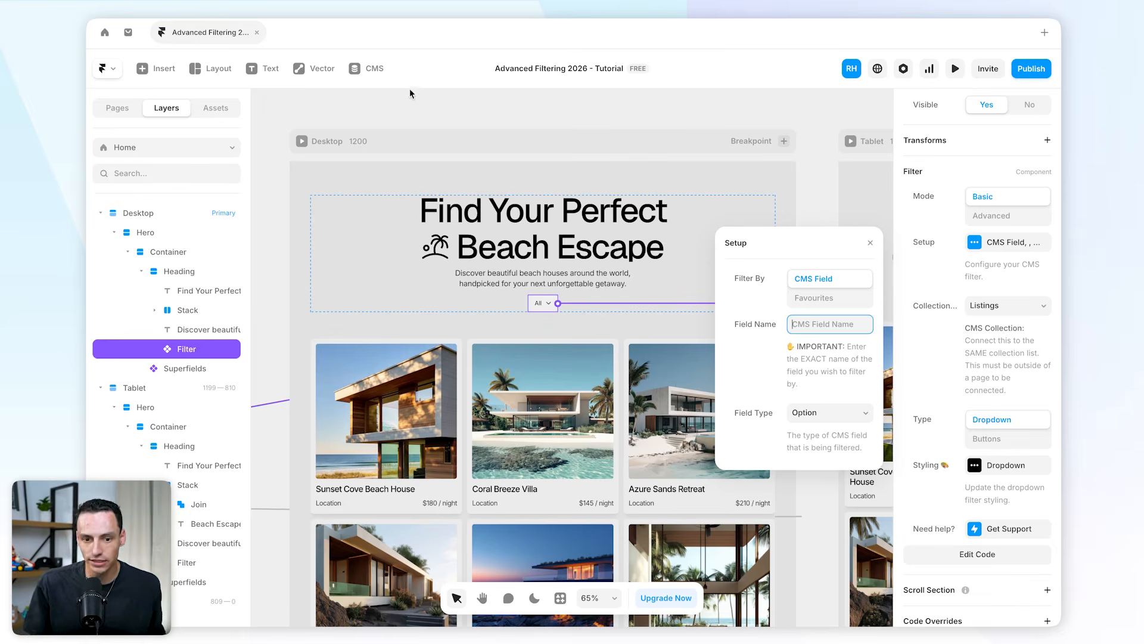
{"action": "left_click", "coordinate": [375, 70]}
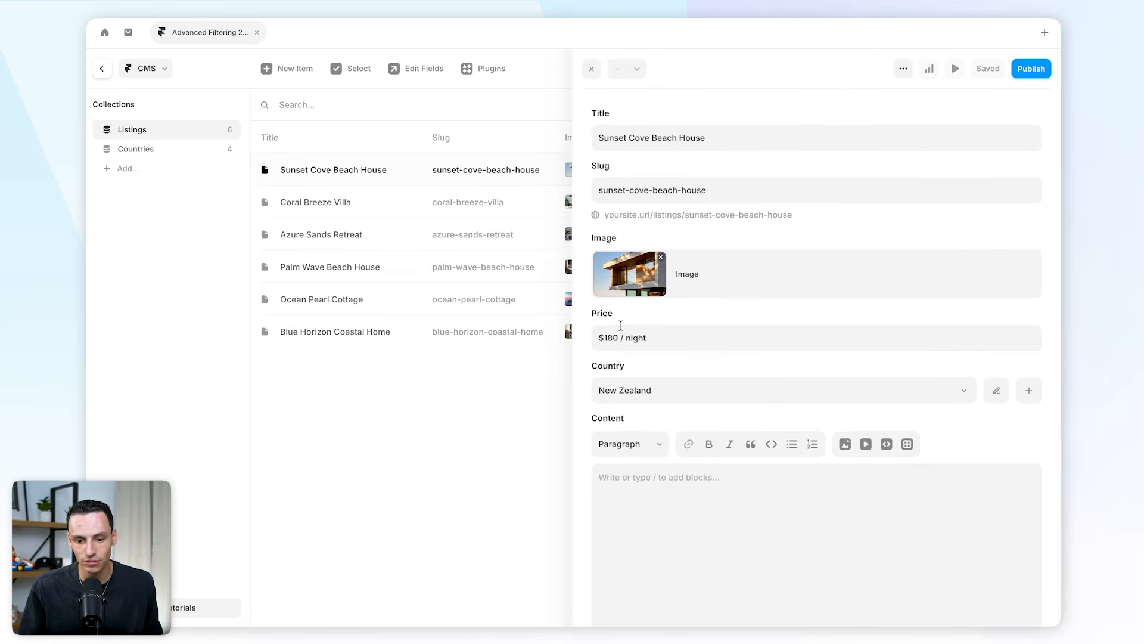
{"action": "left_click", "coordinate": [481, 422]}
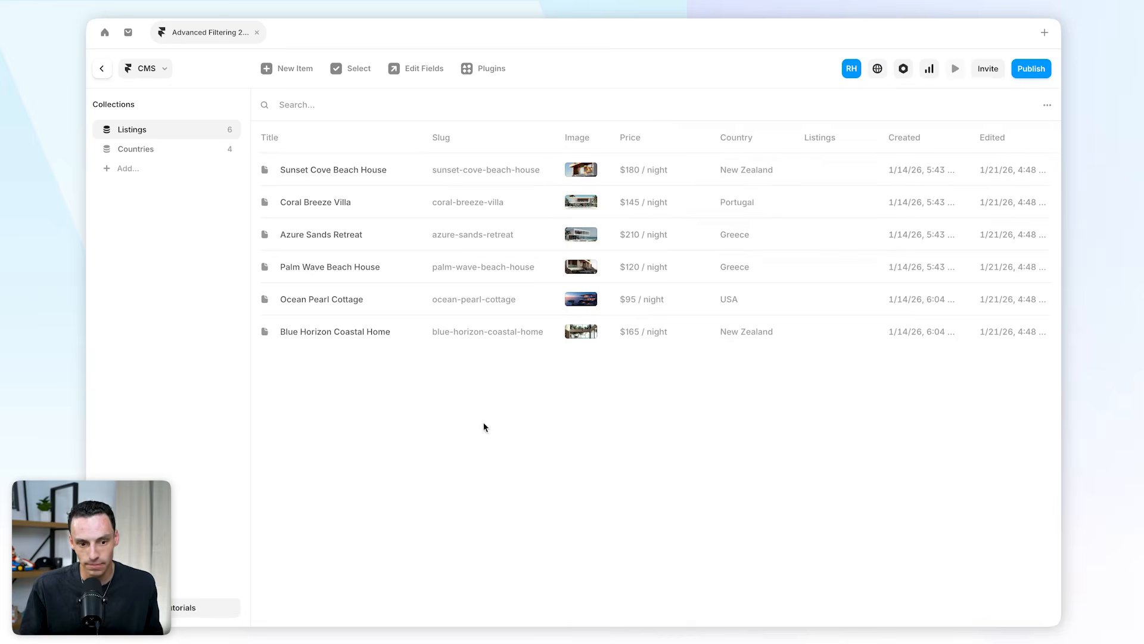
{"action": "left_click", "coordinate": [185, 153]}
{"action": "left_click", "coordinate": [179, 128]}
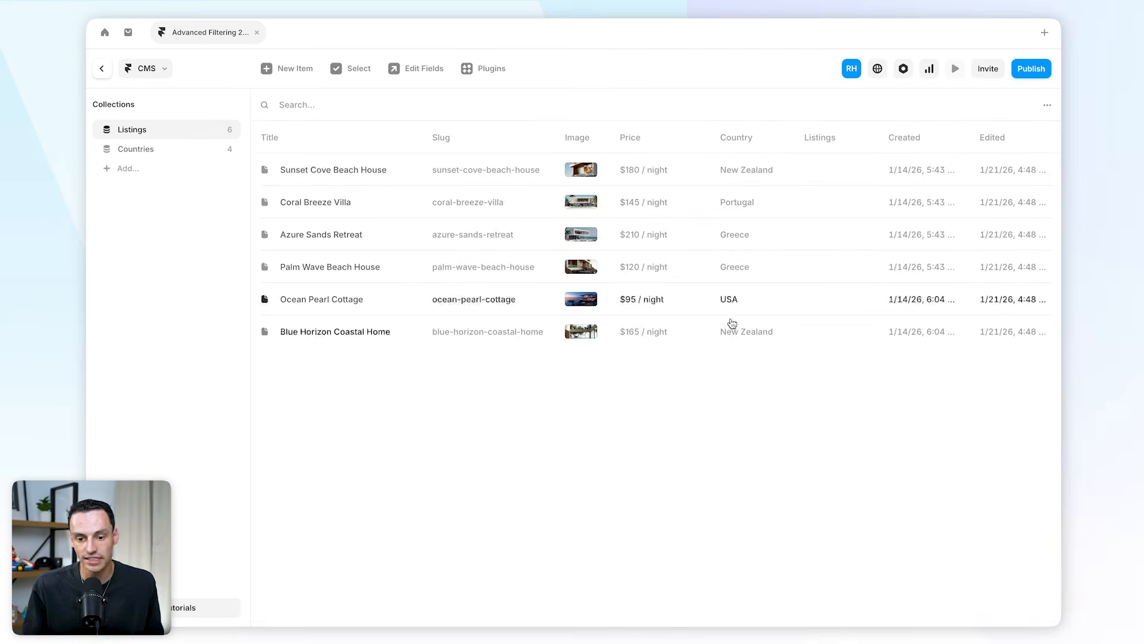
{"action": "left_click", "coordinate": [102, 70]}
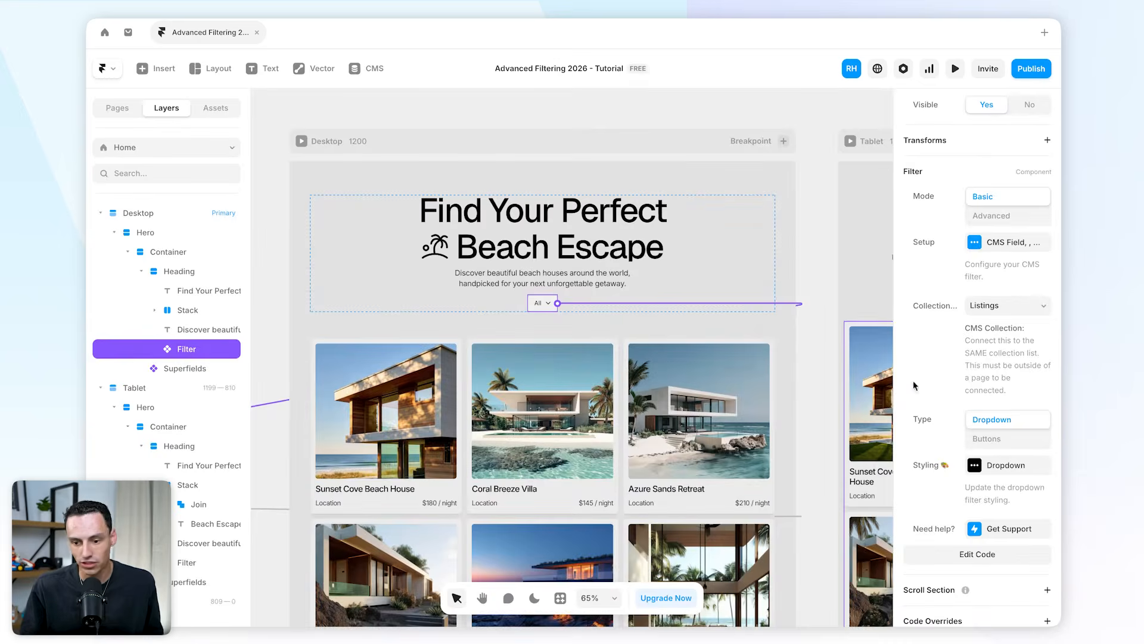
Configure the filter setup with field name Country and field type Reference.
{"action": "left_click", "coordinate": [988, 247]}
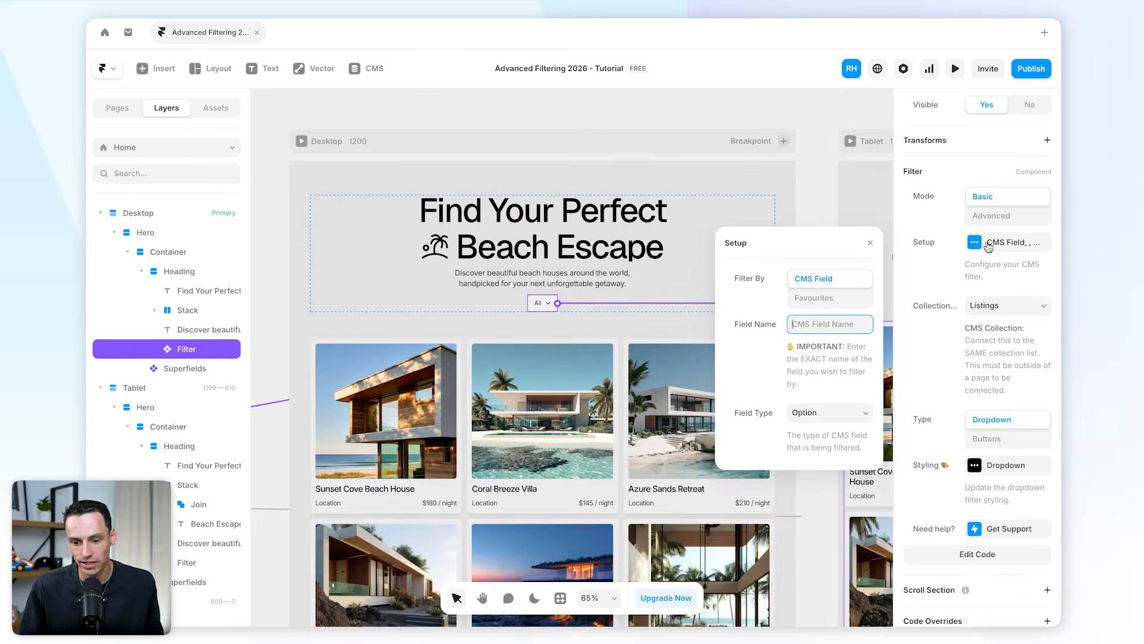
{"action": "type", "text": "Country"}
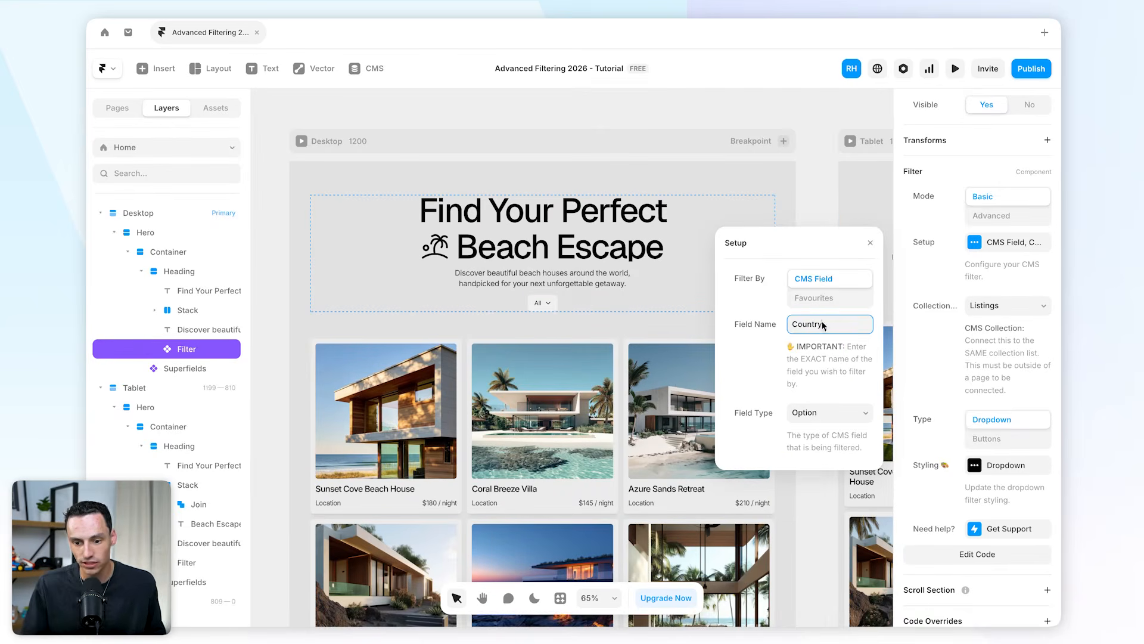
{"action": "left_click", "coordinate": [843, 414]}
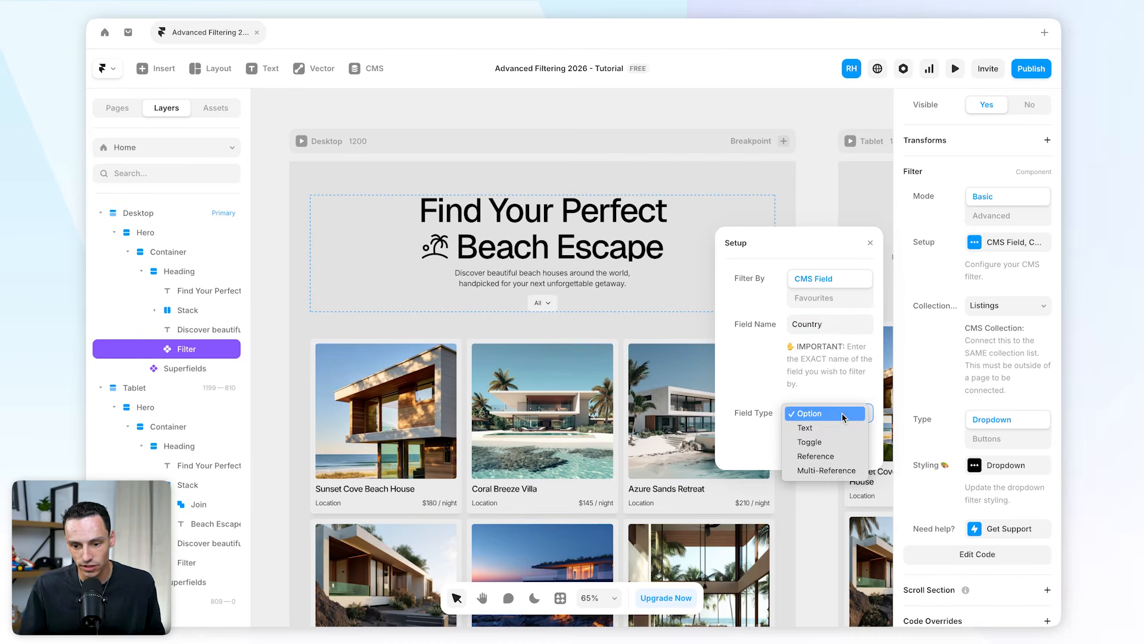
{"action": "left_click", "coordinate": [841, 456]}
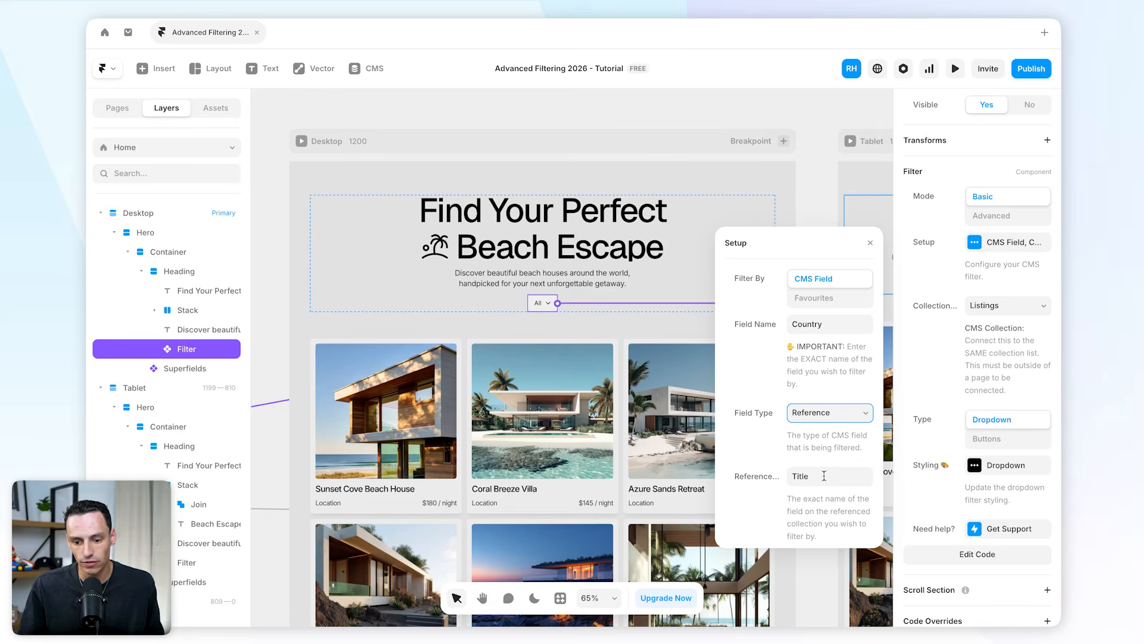
Check the Countries collection's entries in the CMS and re-check the filter setup's reference field.
{"action": "left_click", "coordinate": [374, 68]}
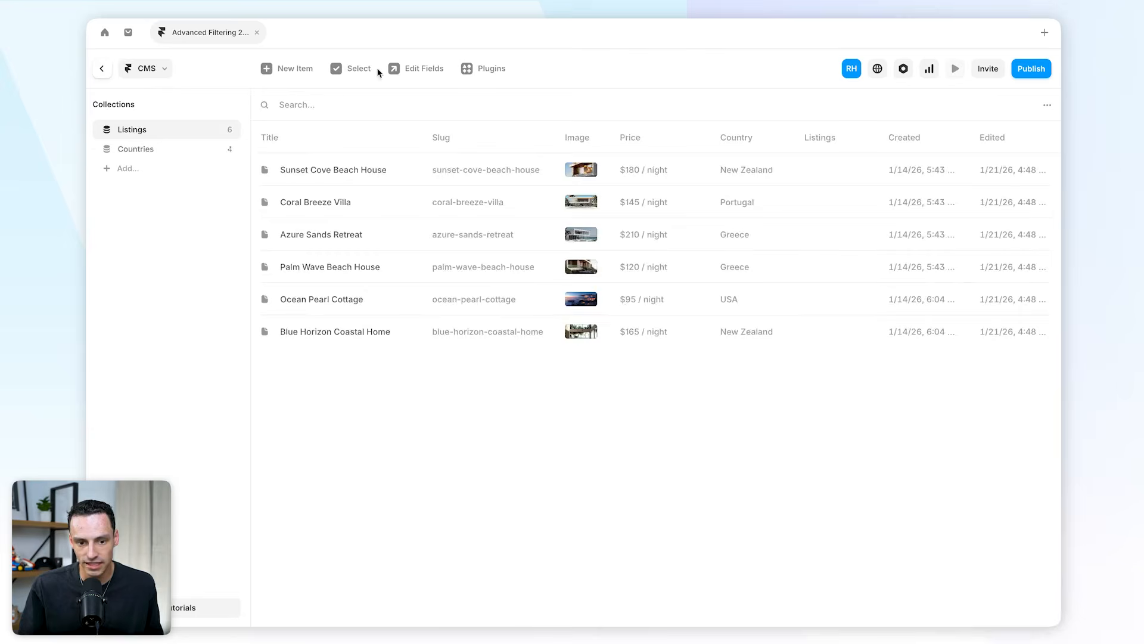
{"action": "left_click", "coordinate": [169, 150]}
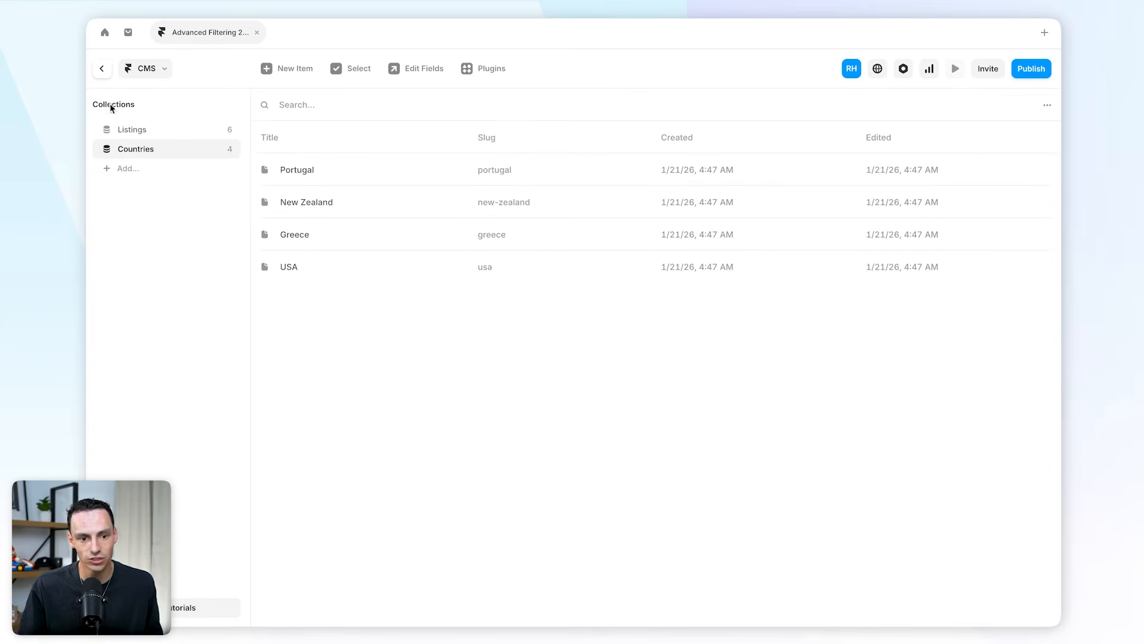
{"action": "left_click", "coordinate": [102, 68]}
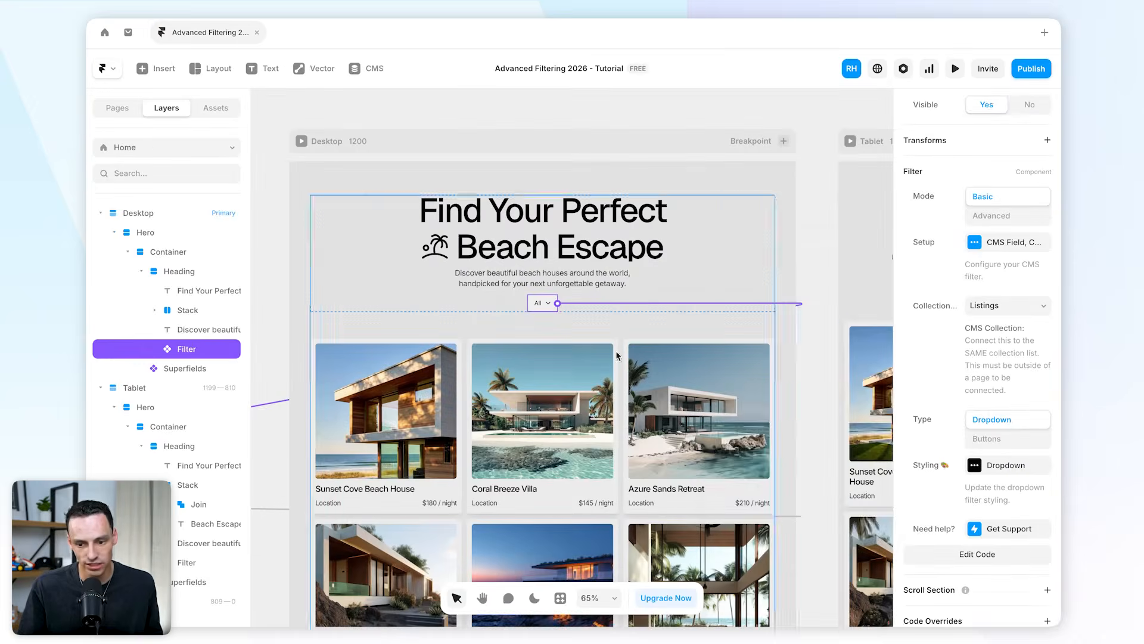
{"action": "left_click", "coordinate": [992, 252]}
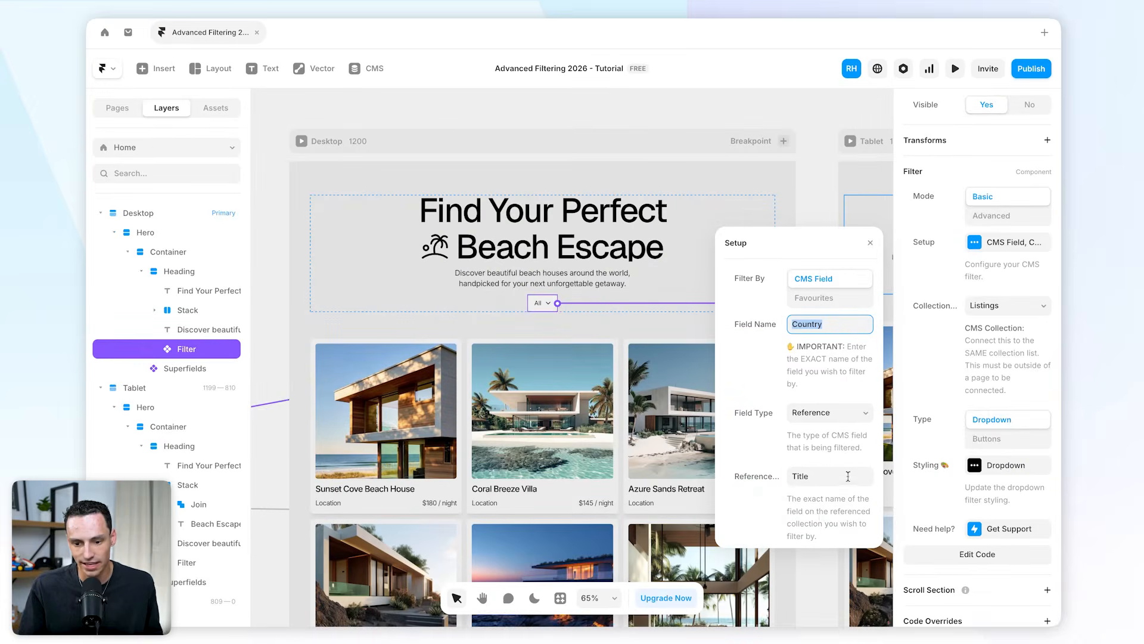
{"action": "key", "text": "Escape"}
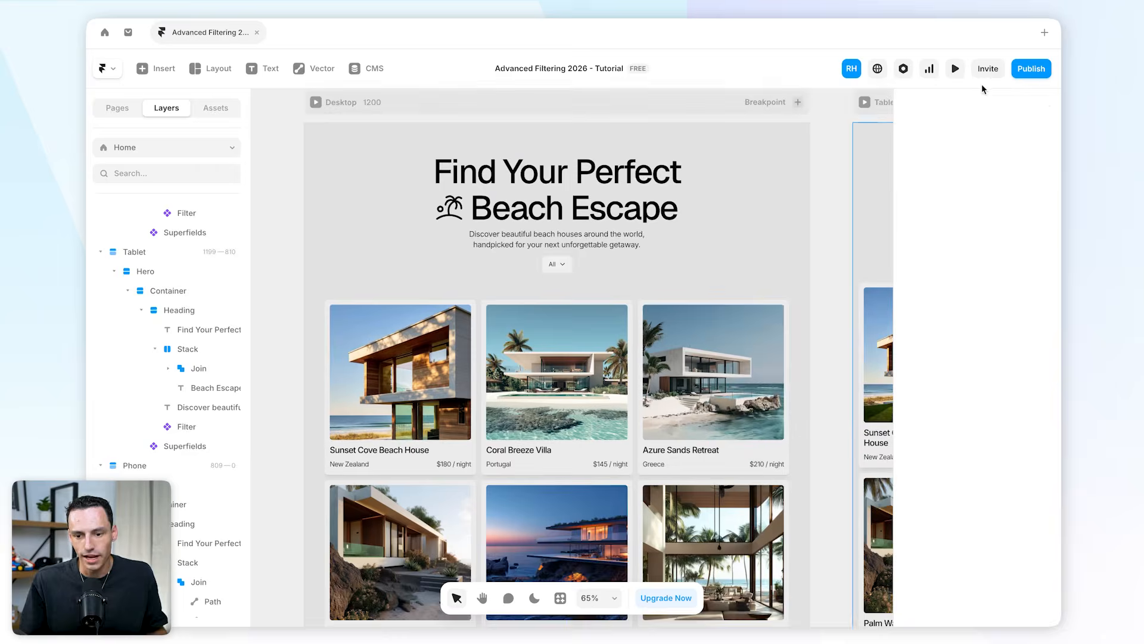
Preview the page and test the country dropdown filter with New Zealand, USA and Greece.
{"action": "left_click", "coordinate": [956, 69]}
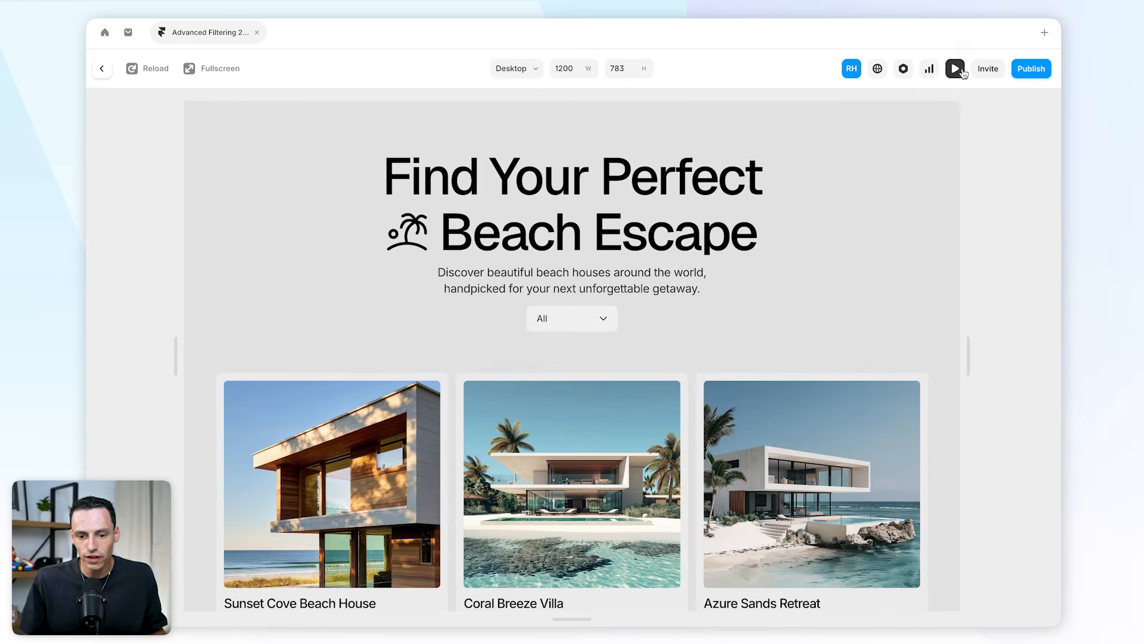
{"action": "left_click", "coordinate": [586, 325]}
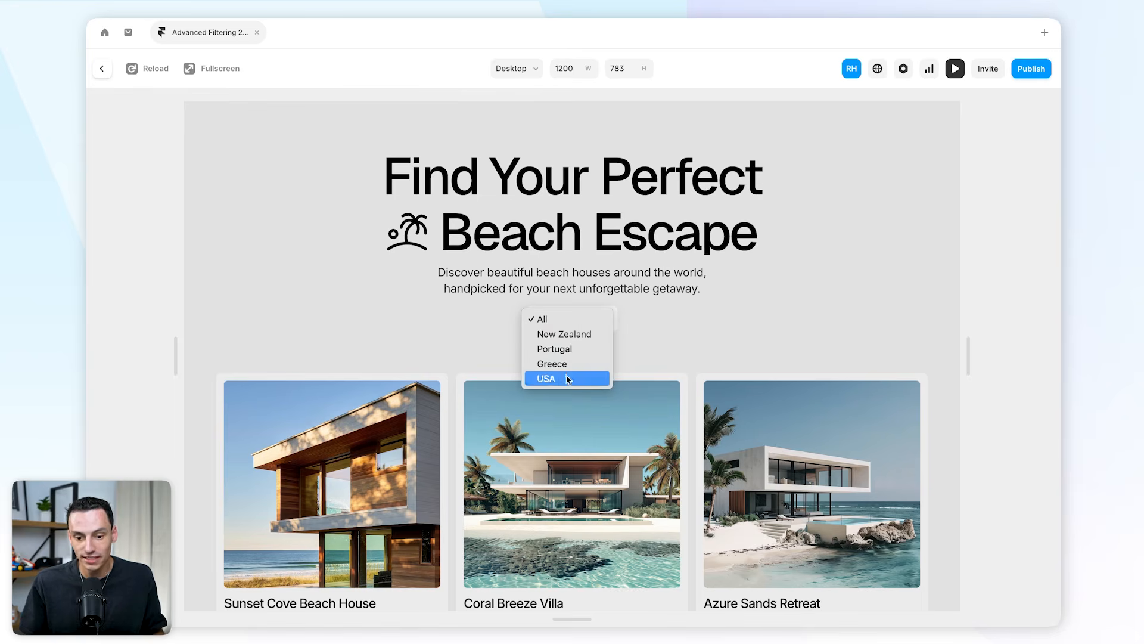
{"action": "left_click", "coordinate": [570, 335]}
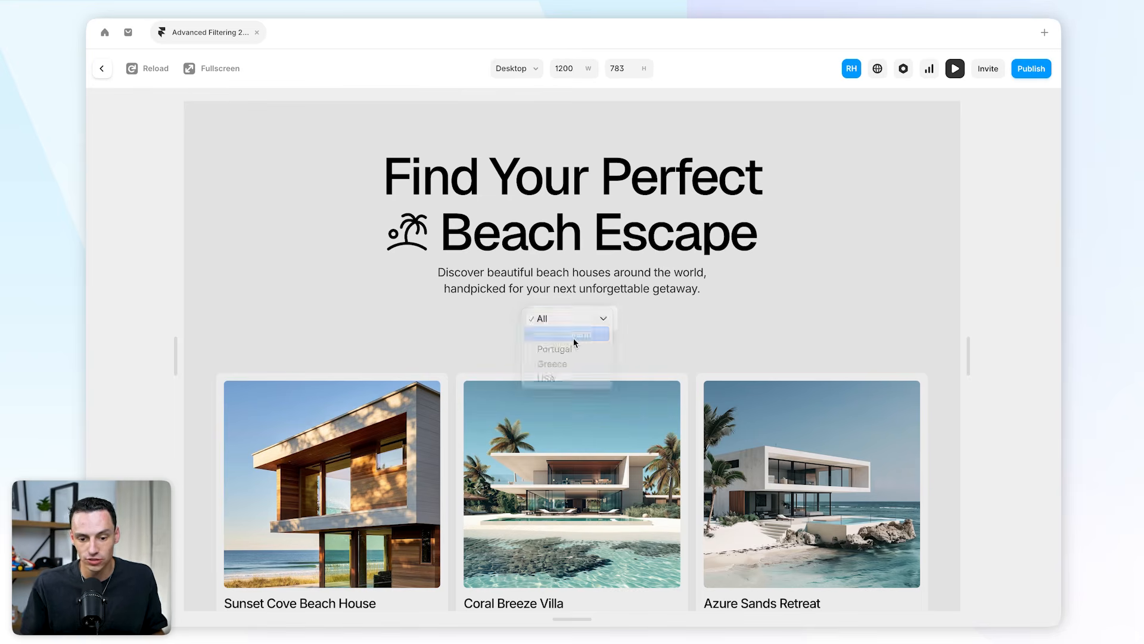
{"action": "scroll", "coordinate": [699, 355], "scroll_direction": "down", "scroll_amount": 2}
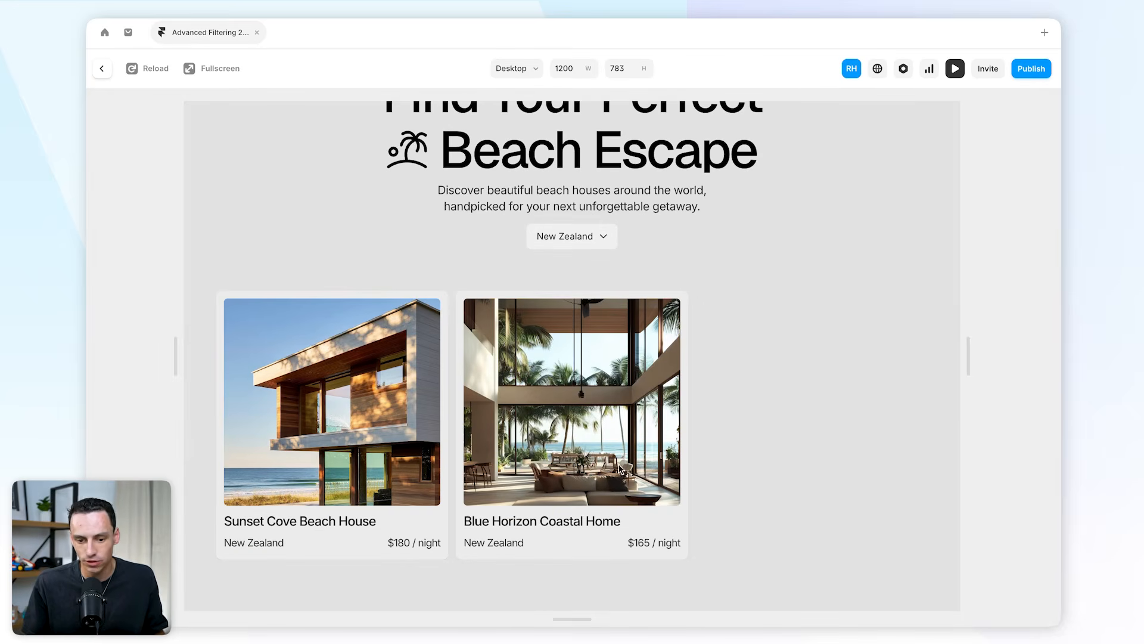
{"action": "left_click", "coordinate": [591, 247]}
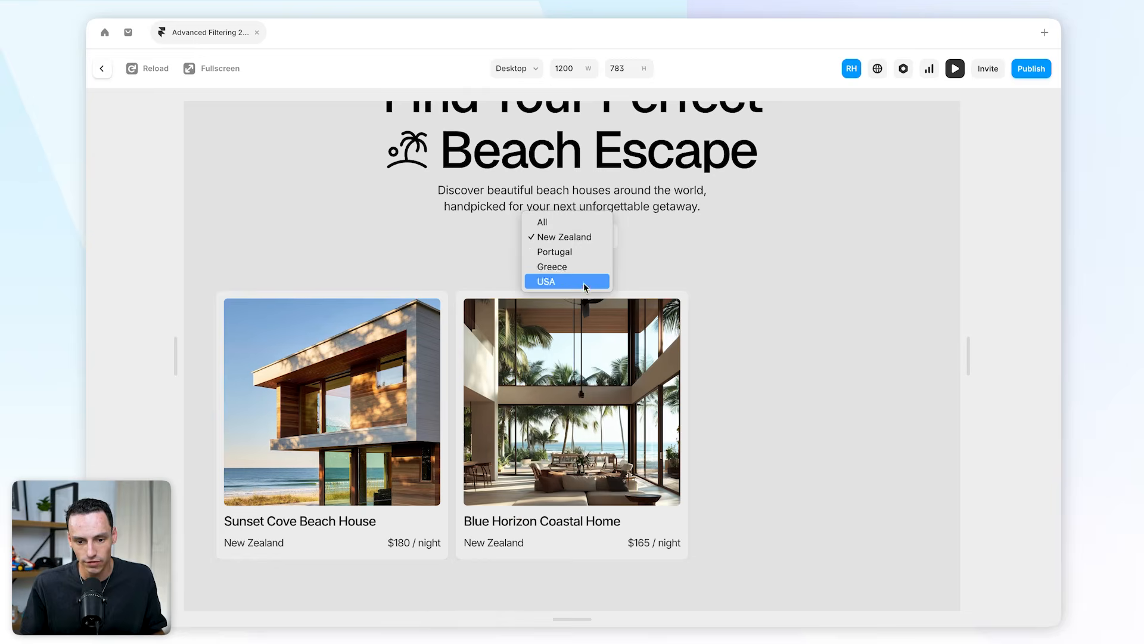
{"action": "left_click", "coordinate": [585, 280]}
{"action": "left_click", "coordinate": [592, 238]}
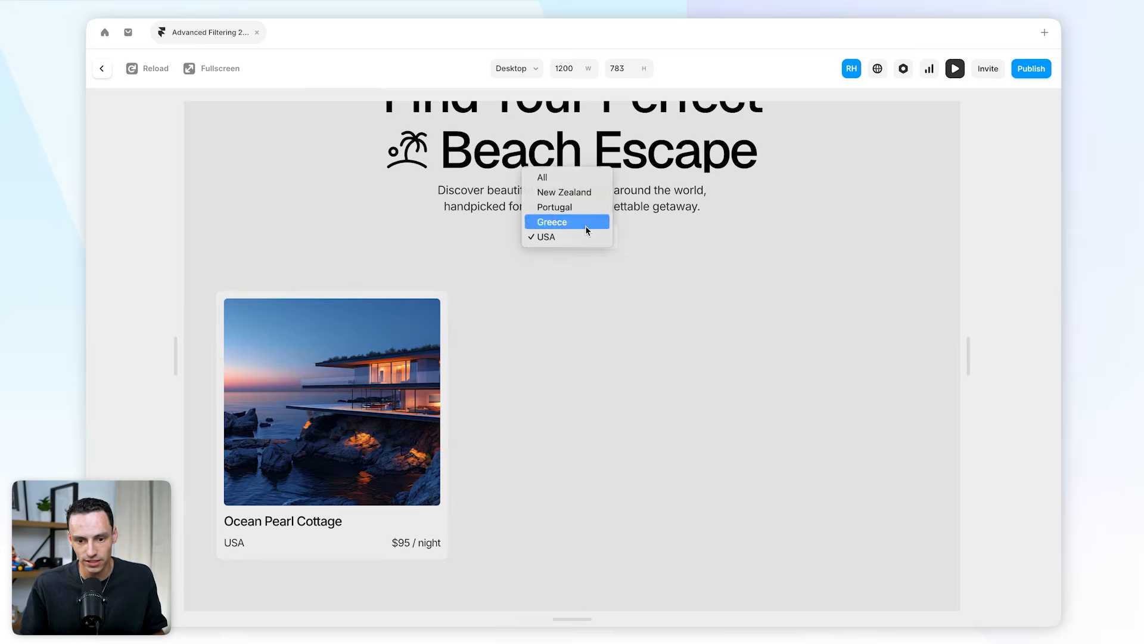
{"action": "left_click", "coordinate": [586, 225]}
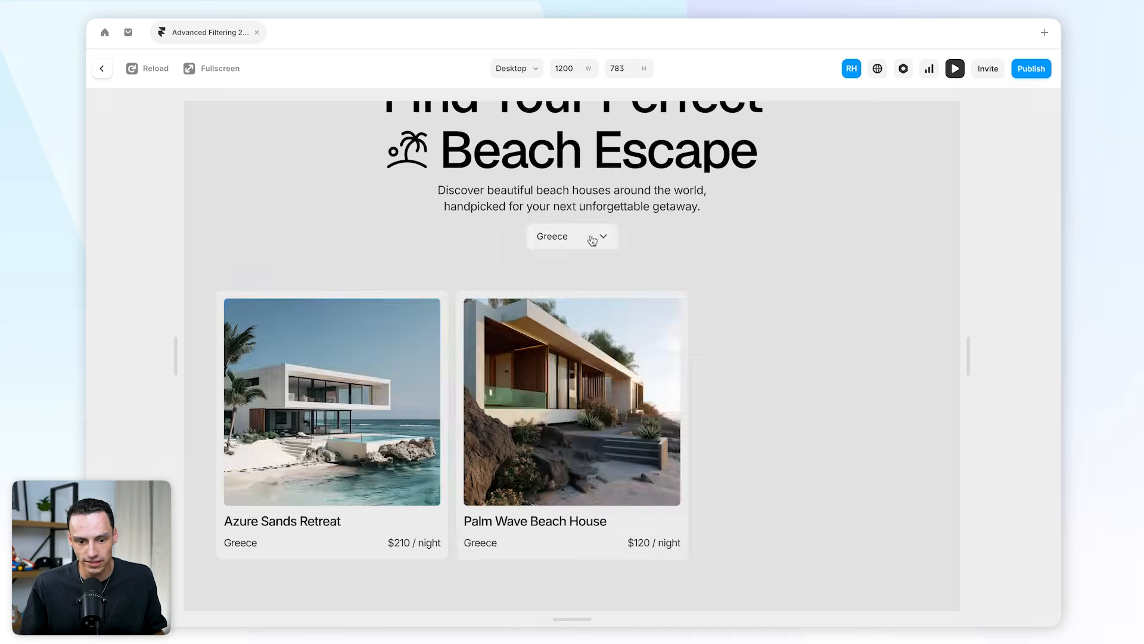
{"action": "left_click", "coordinate": [101, 70]}
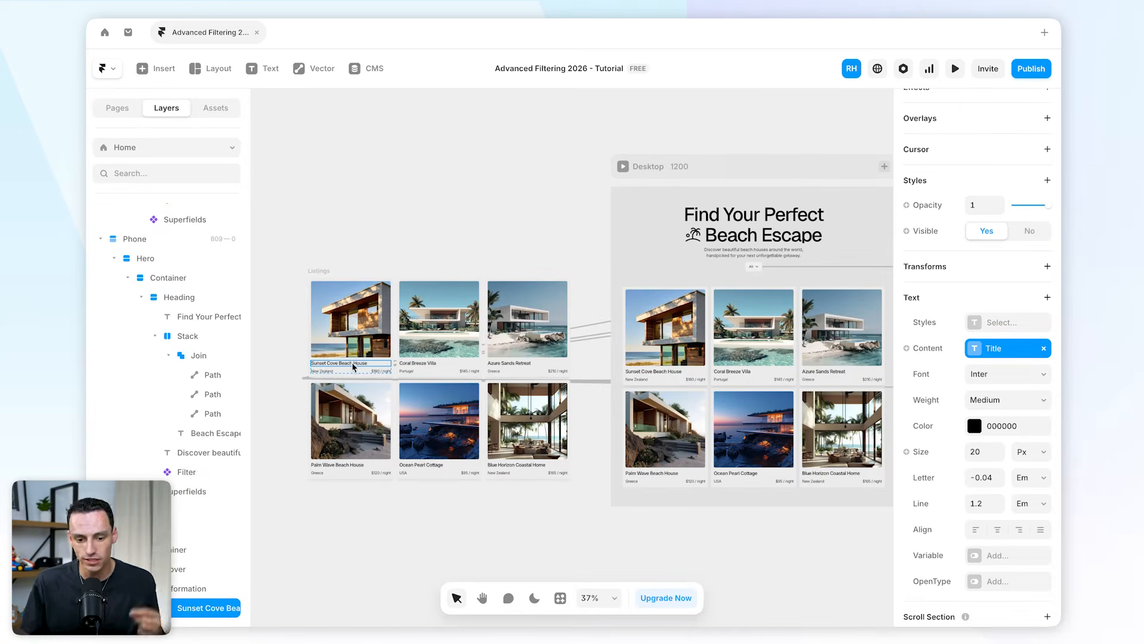
Inspect the listing card's title, country and price text layers in the Listings collection.
{"action": "scroll", "coordinate": [307, 358], "scroll_direction": "up", "scroll_amount": 5}
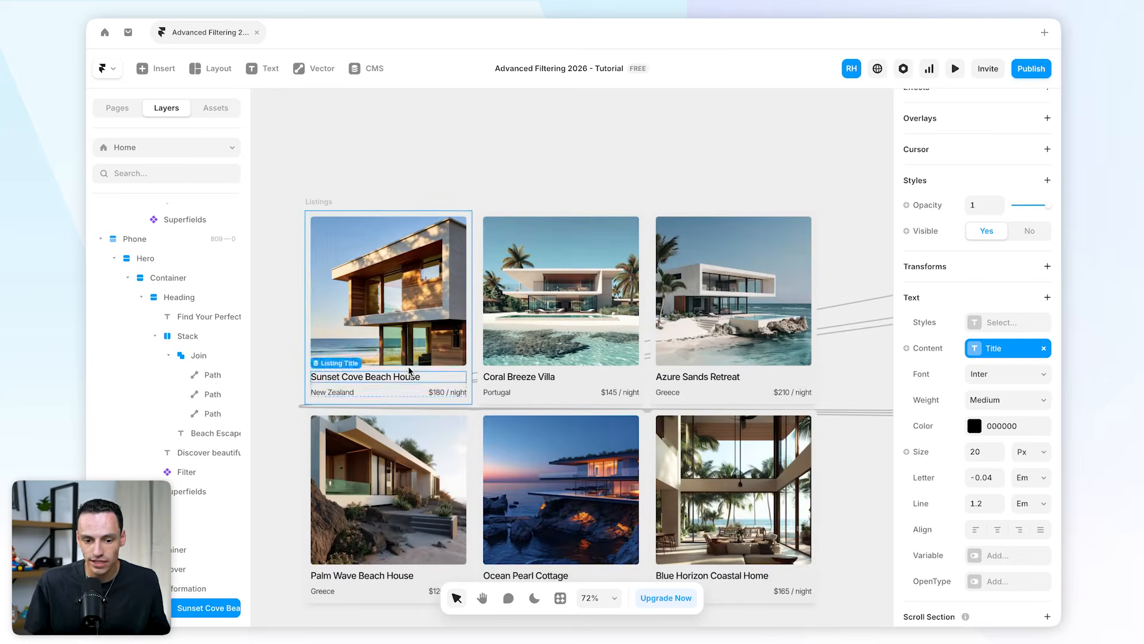
{"action": "left_click", "coordinate": [337, 361]}
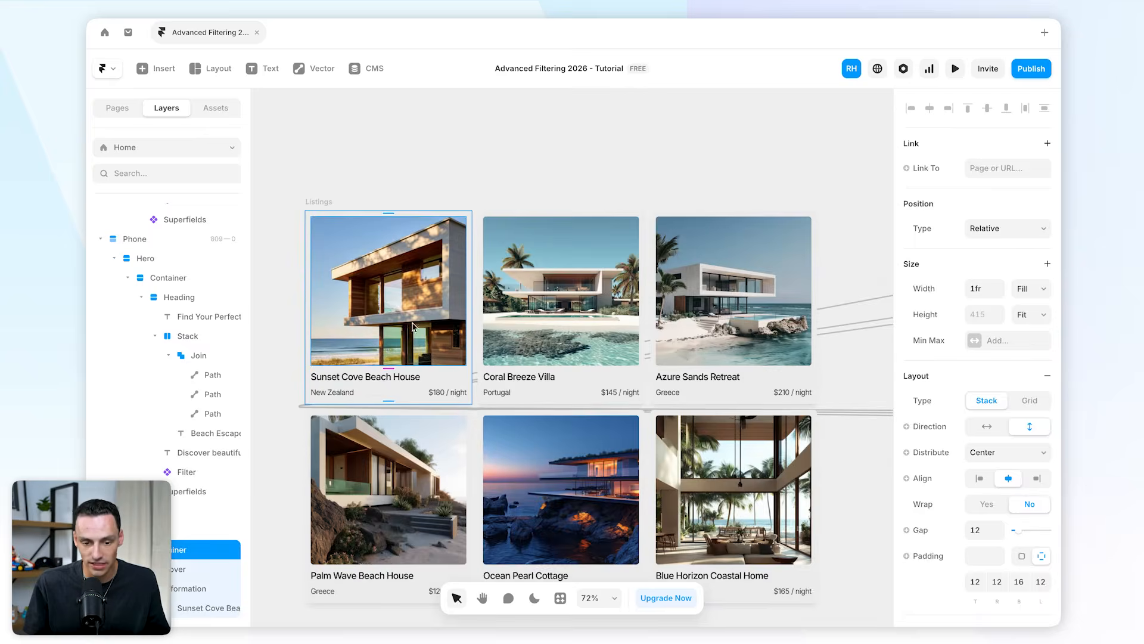
{"action": "left_click", "coordinate": [378, 387]}
{"action": "left_click", "coordinate": [394, 370]}
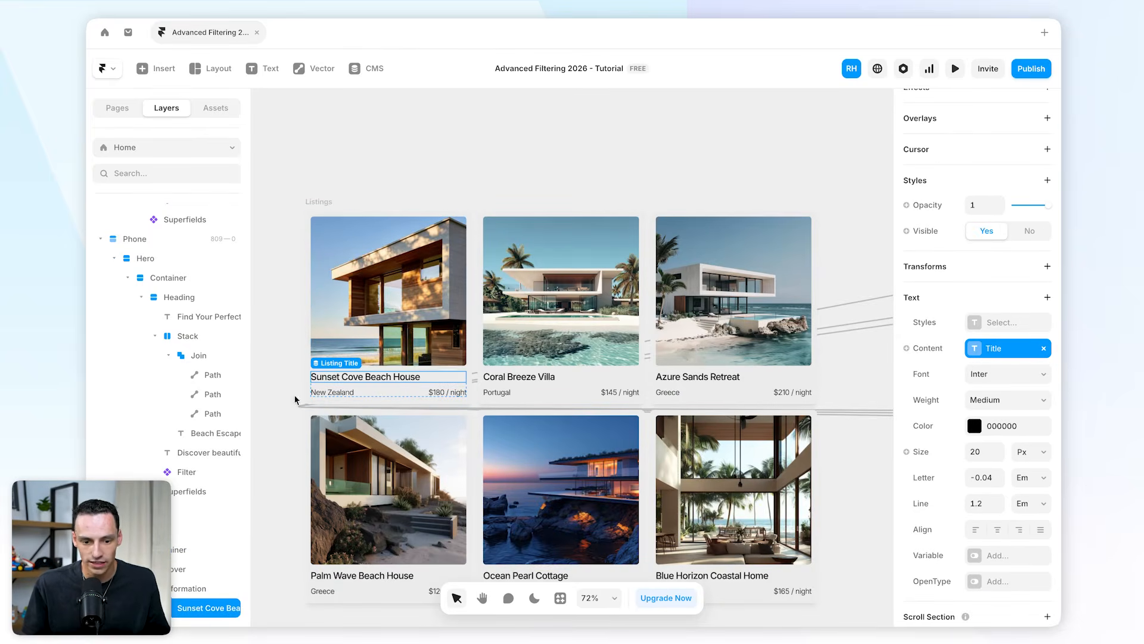
{"action": "left_click", "coordinate": [328, 394]}
{"action": "left_click", "coordinate": [446, 394]}
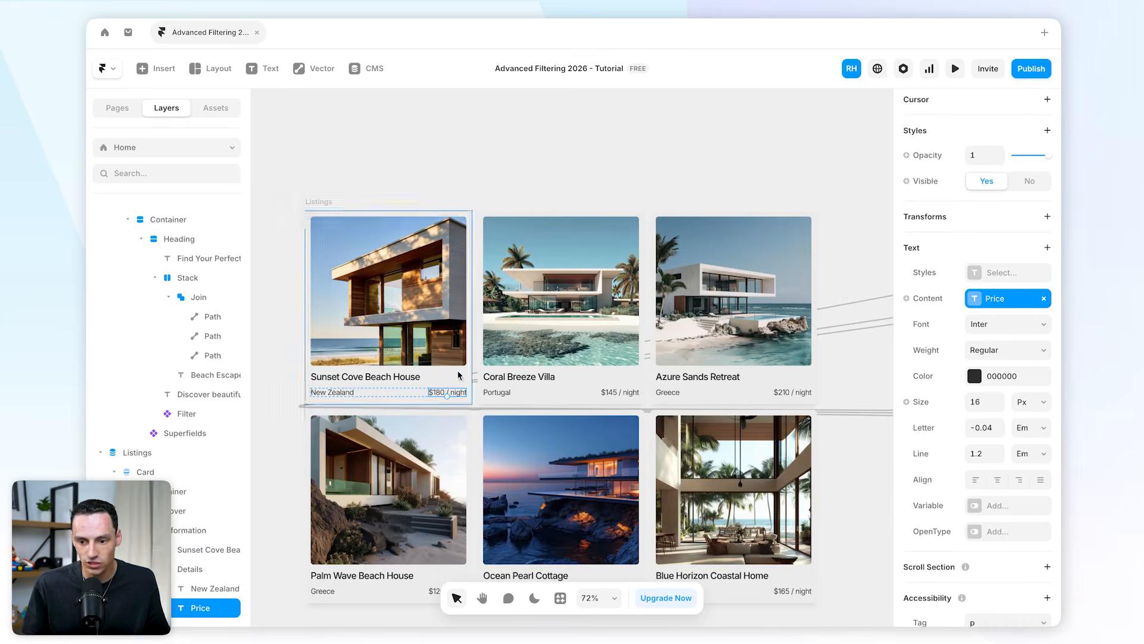
Switch the Filter component's type from a dropdown to Buttons.
{"action": "scroll", "coordinate": [658, 393], "scroll_direction": "right", "scroll_amount": 10}
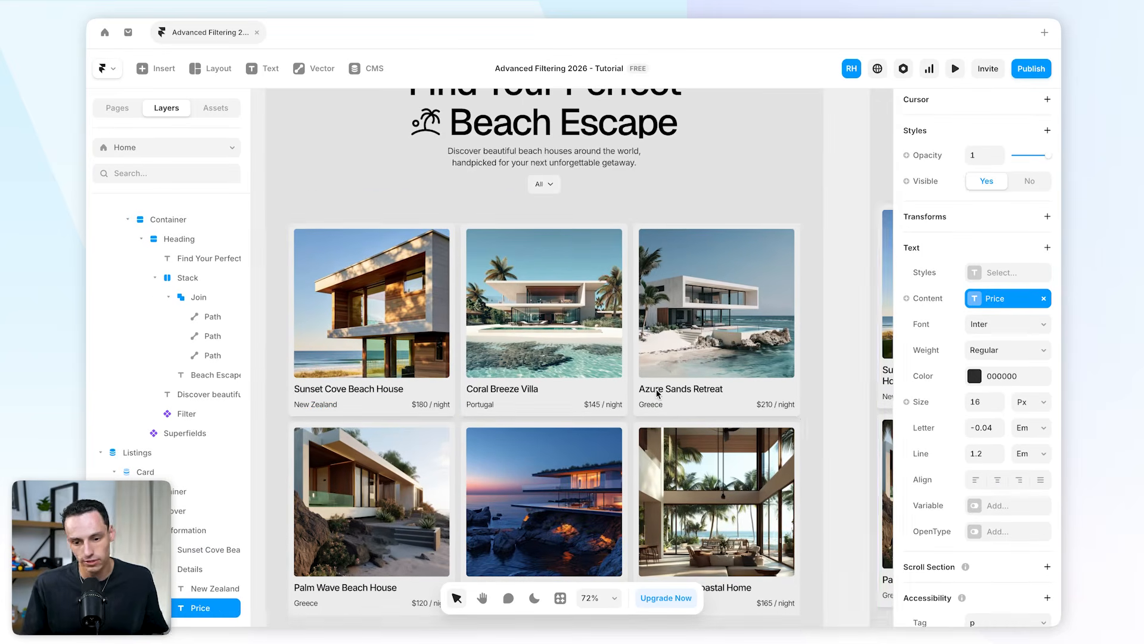
{"action": "left_click", "coordinate": [544, 184]}
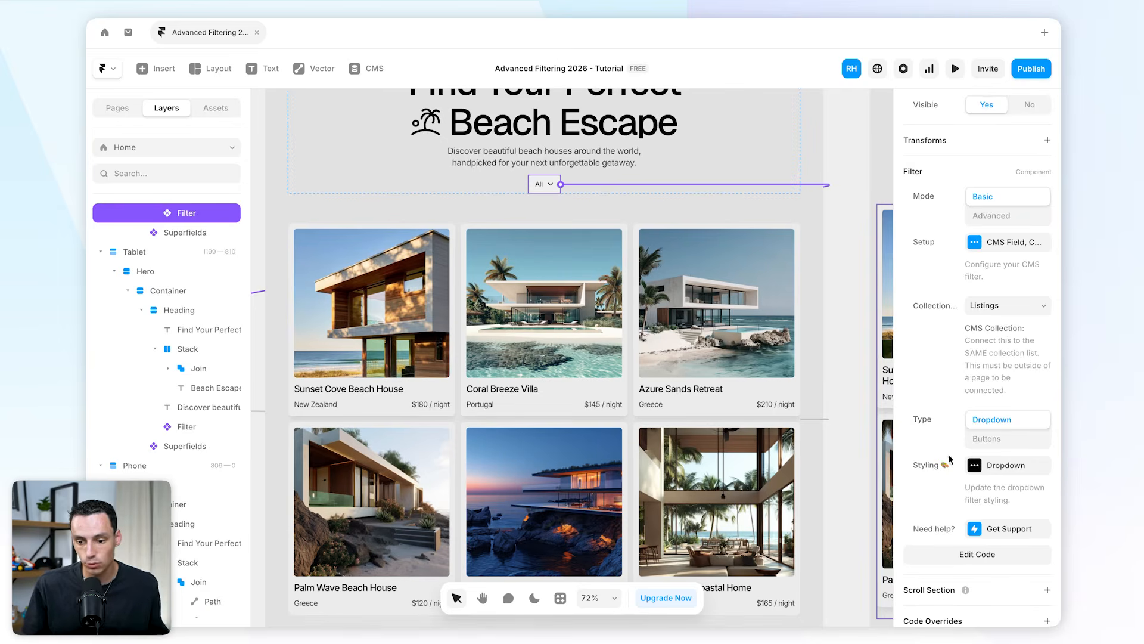
{"action": "left_click", "coordinate": [987, 439]}
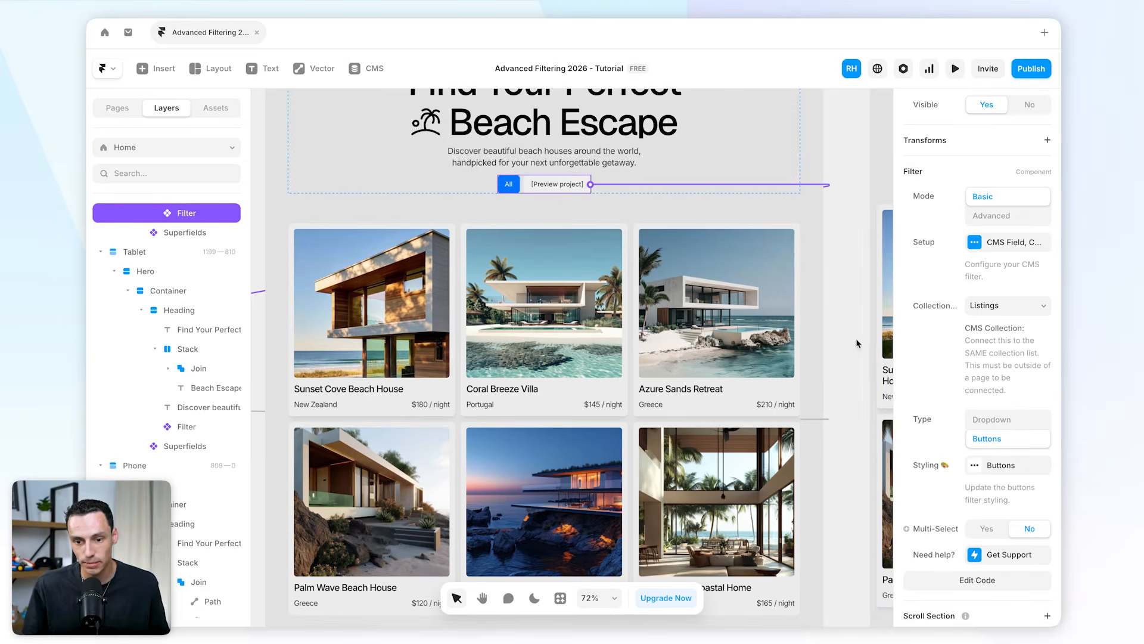
Preview the page and test the country filter buttons.
{"action": "left_click", "coordinate": [955, 68]}
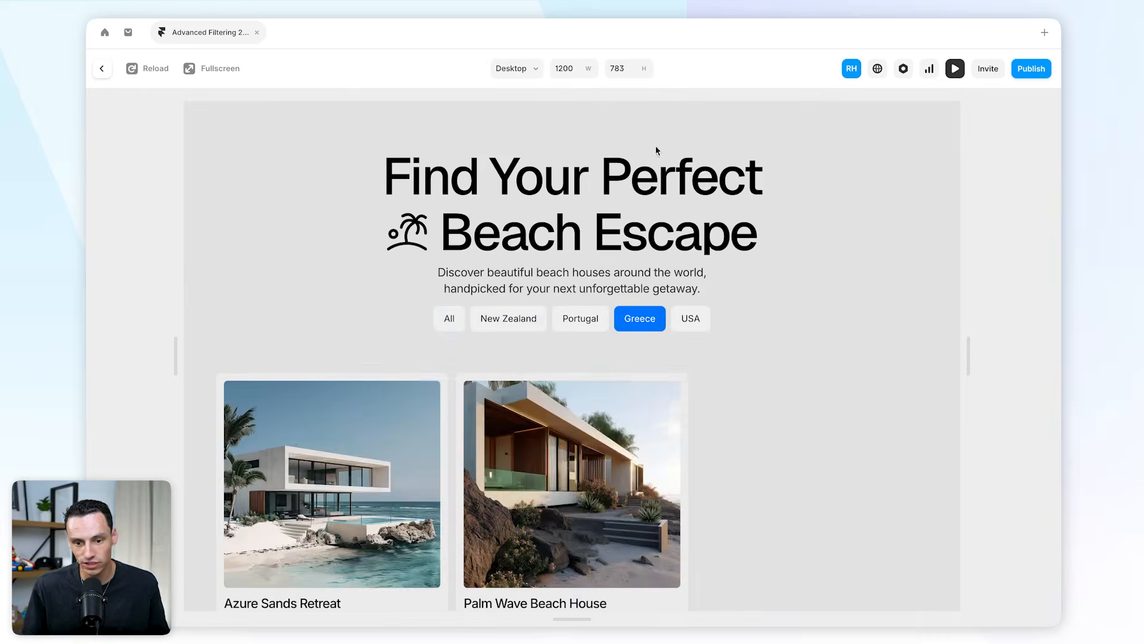
{"action": "left_click", "coordinate": [450, 320]}
{"action": "left_click", "coordinate": [575, 321]}
{"action": "left_click", "coordinate": [525, 322]}
{"action": "left_click", "coordinate": [449, 322]}
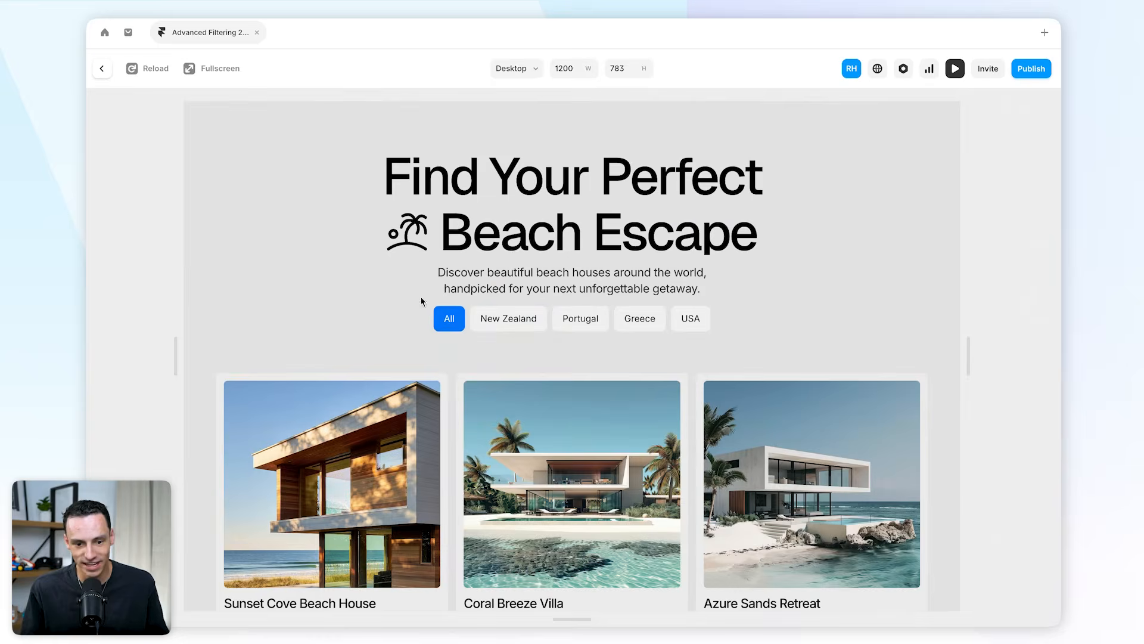
{"action": "left_click", "coordinate": [102, 68]}
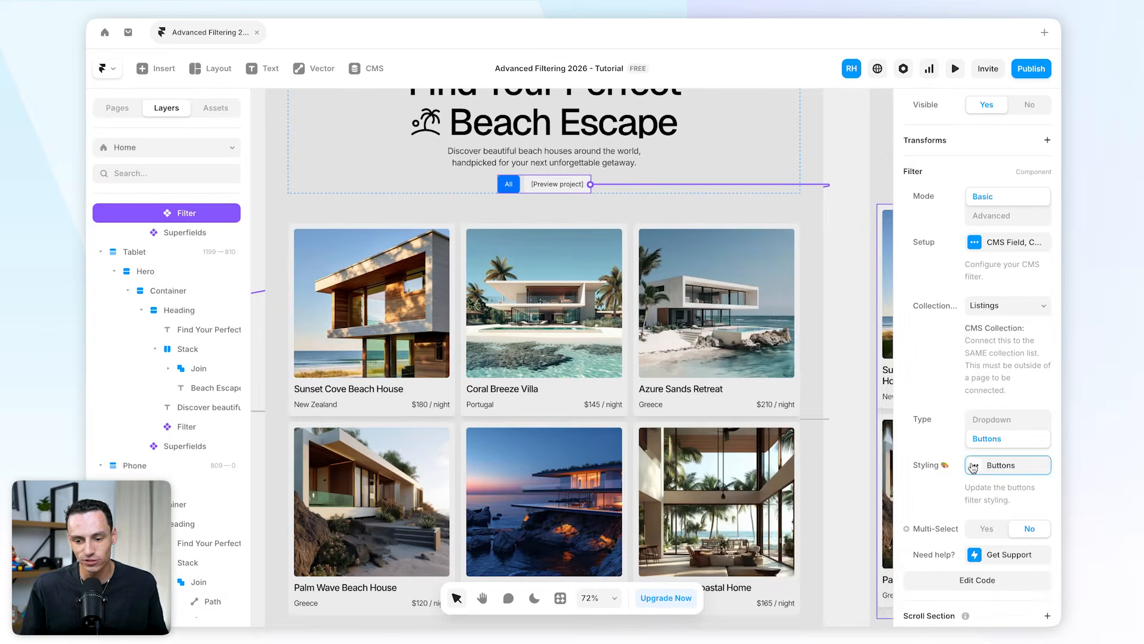
Set the filter buttons' active fill colour to 000000 in the Styling settings.
{"action": "left_click", "coordinate": [1008, 465]}
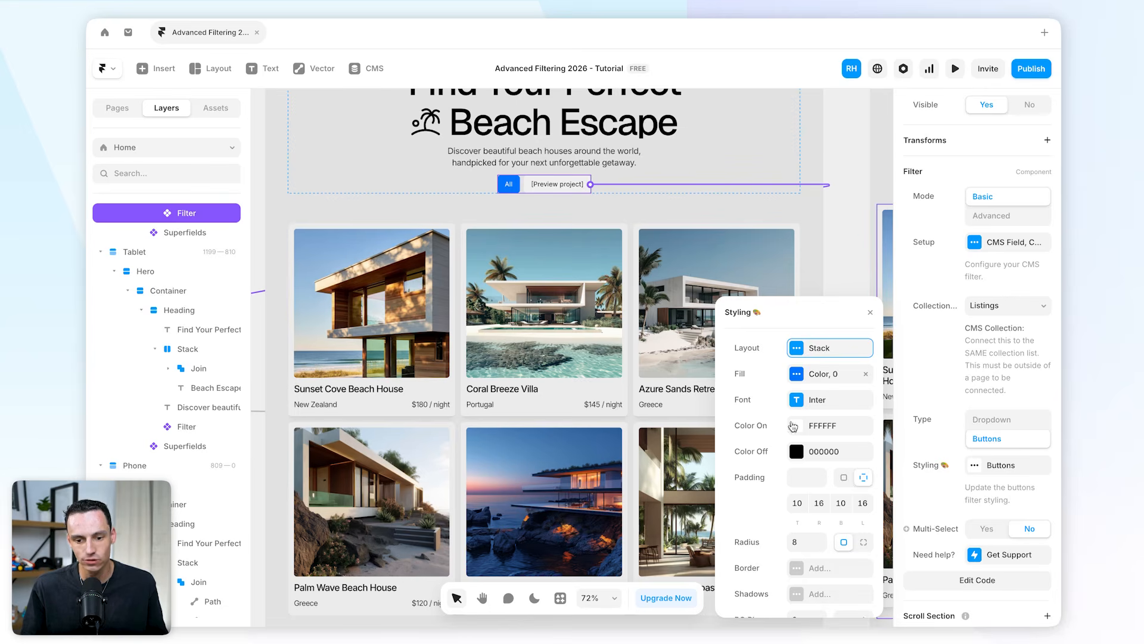
{"action": "left_click", "coordinate": [796, 375]}
{"action": "left_click", "coordinate": [791, 381]}
{"action": "left_click", "coordinate": [755, 387]}
{"action": "left_click_drag", "start_coordinate": [755, 393], "coordinate": [707, 433]}
{"action": "left_click", "coordinate": [726, 312]}
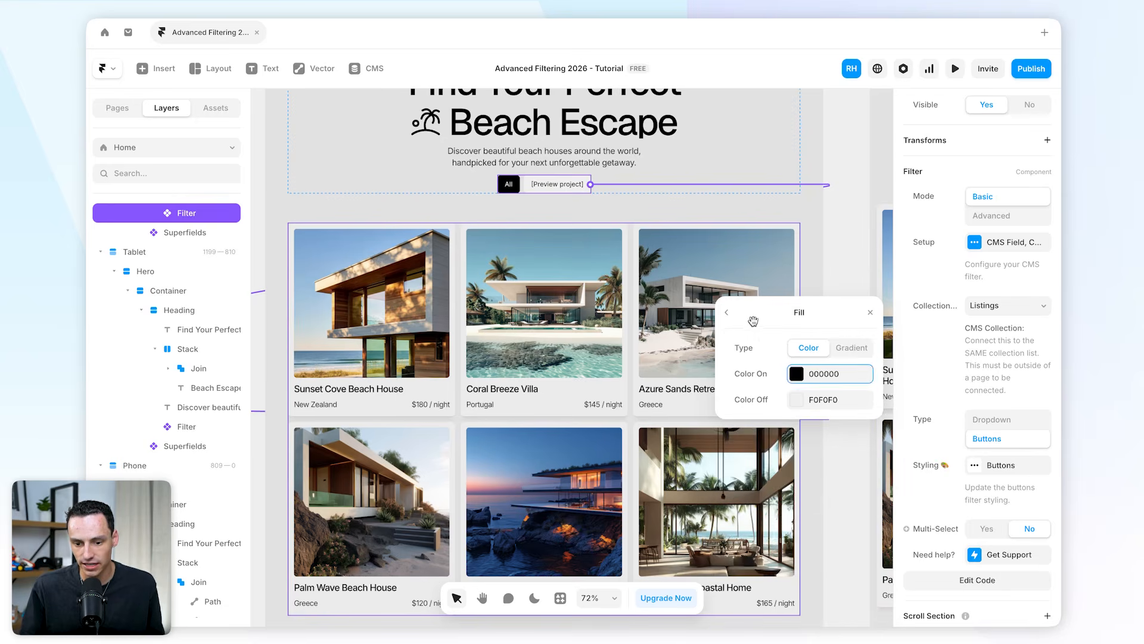
{"action": "left_click", "coordinate": [726, 312]}
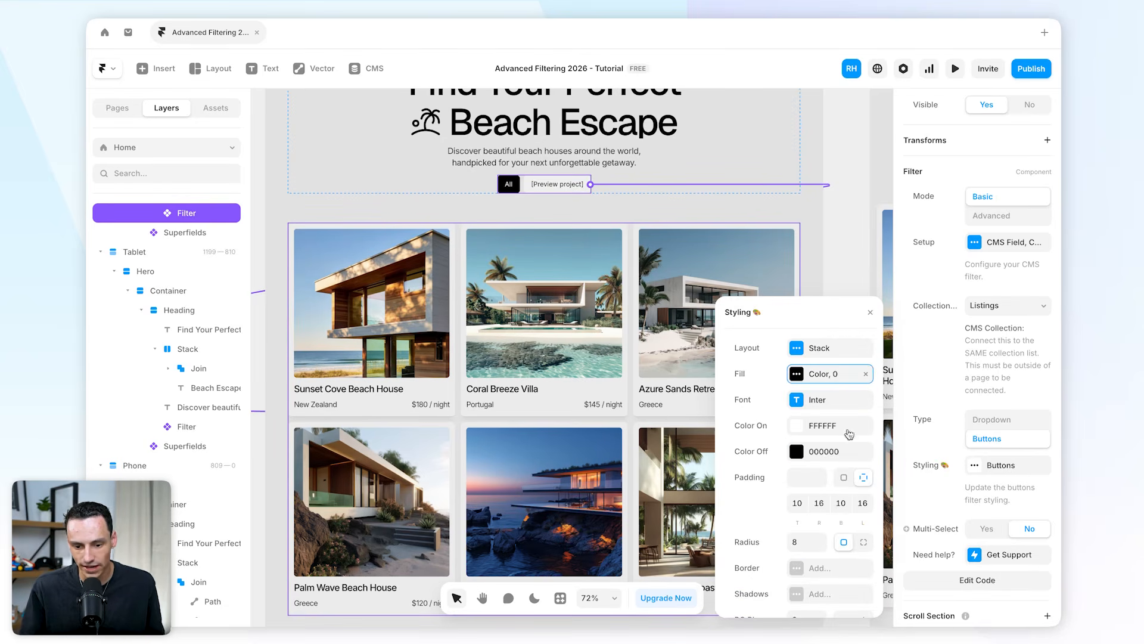
Set the filter buttons' corner radius to 4 and enable Multi-Select.
{"action": "left_click", "coordinate": [795, 544]}
{"action": "type", "text": "4"}
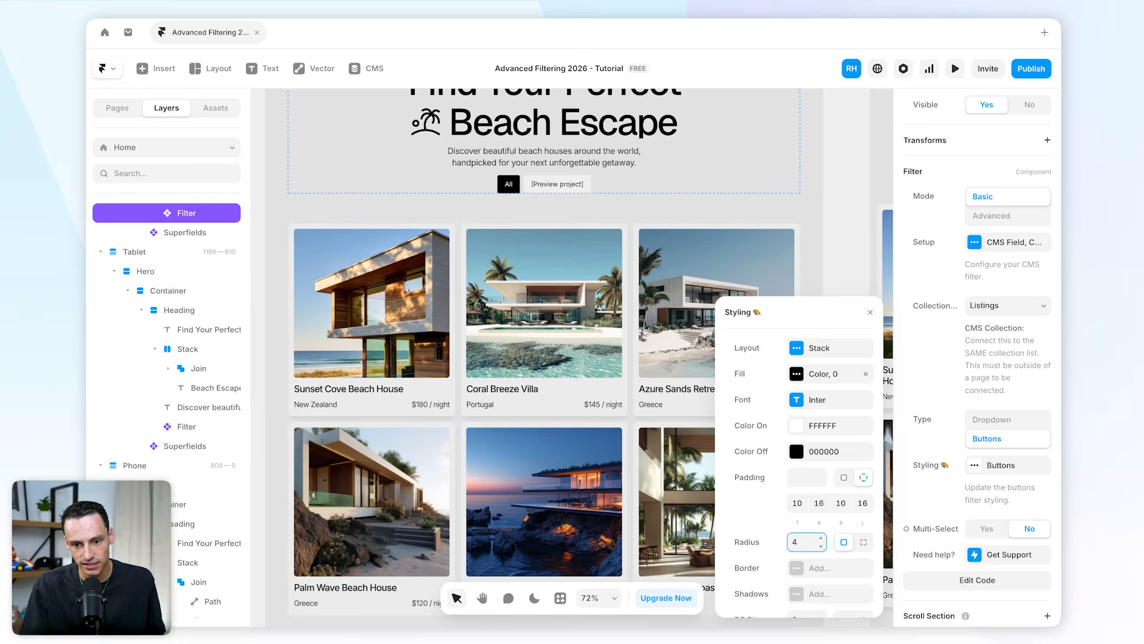
{"action": "left_click", "coordinate": [914, 501]}
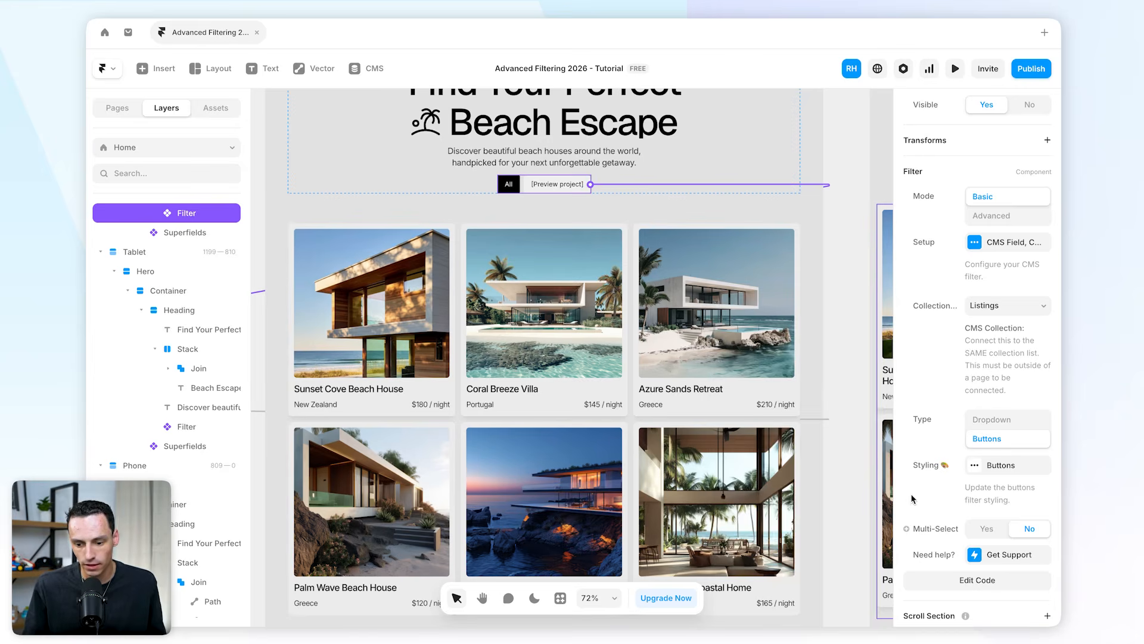
{"action": "left_click", "coordinate": [987, 528]}
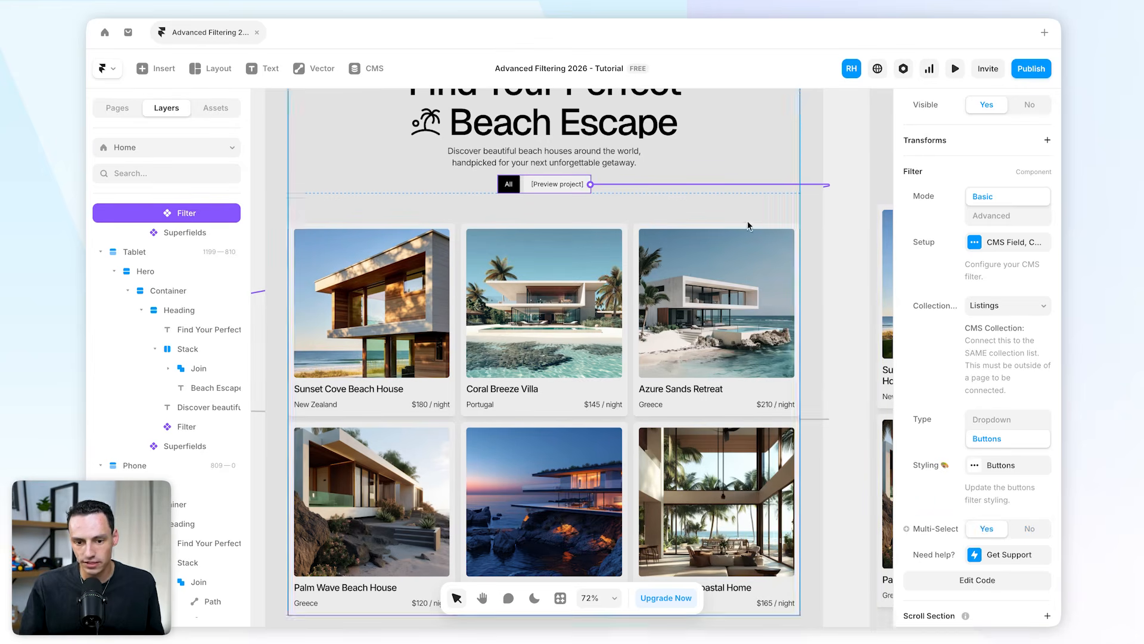
Preview the page and test selecting several country buttons together.
{"action": "left_click", "coordinate": [956, 75]}
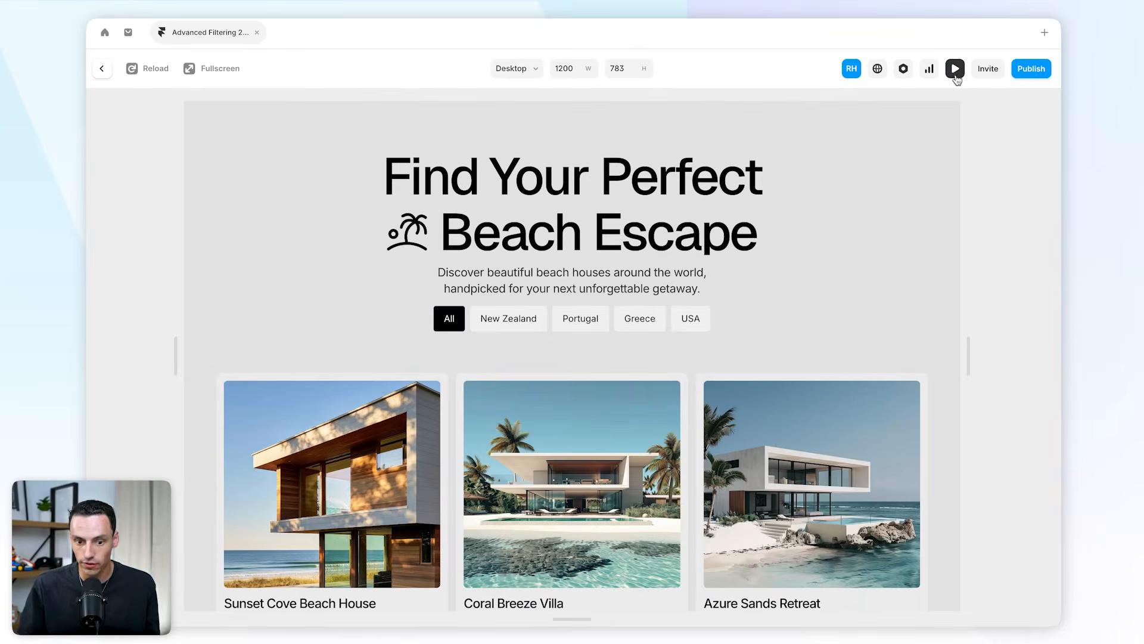
{"action": "left_click", "coordinate": [525, 323]}
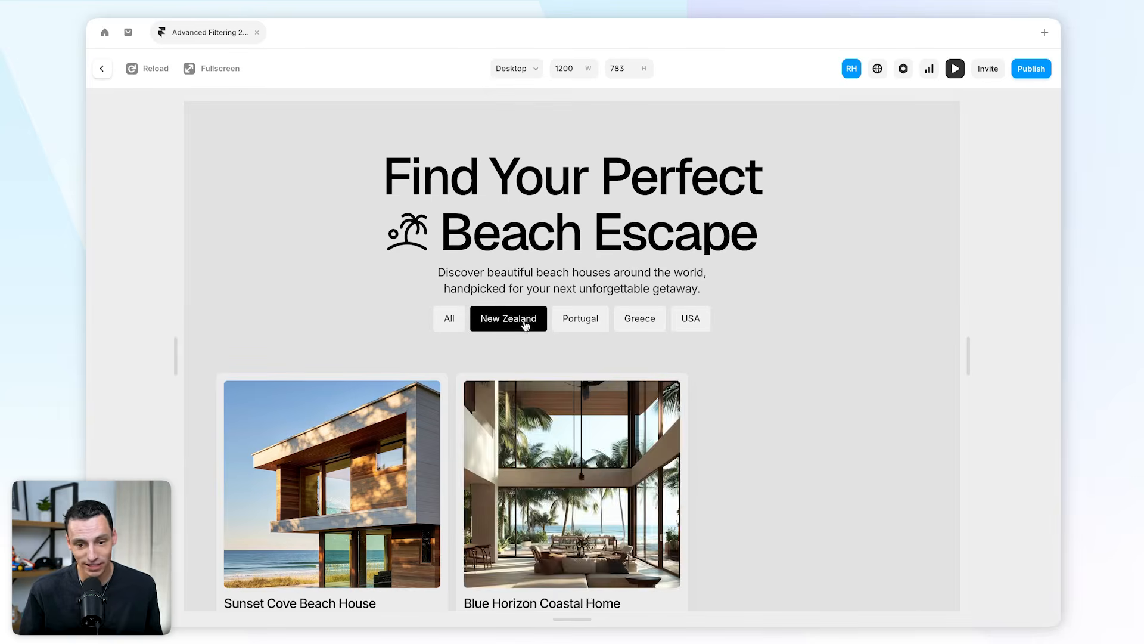
{"action": "left_click", "coordinate": [682, 328]}
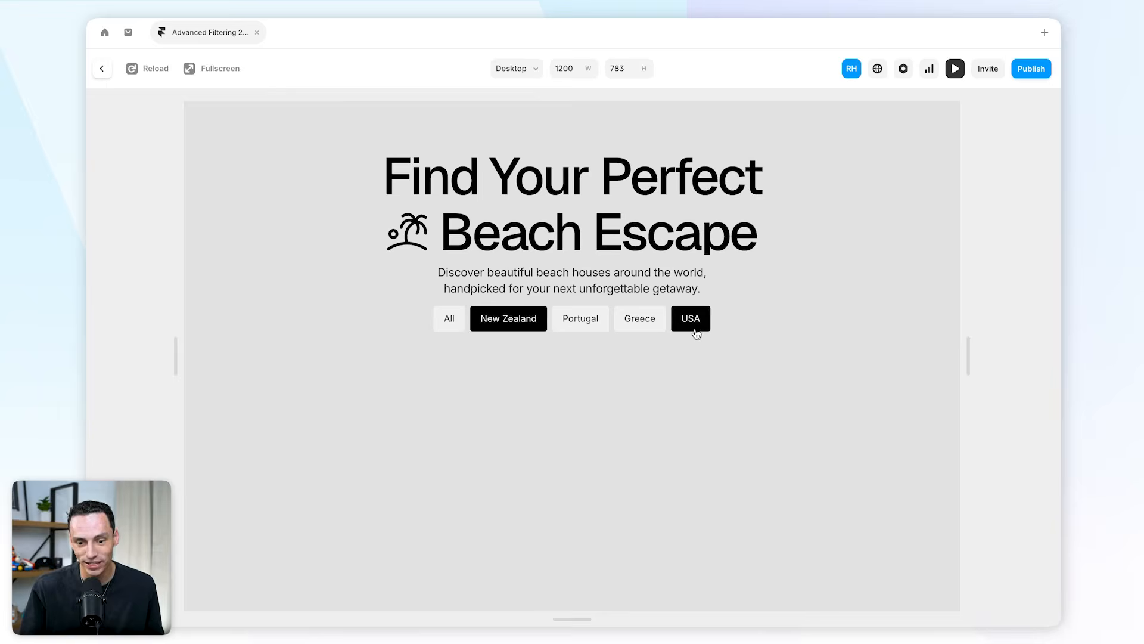
{"action": "left_click", "coordinate": [695, 332]}
{"action": "left_click", "coordinate": [513, 328]}
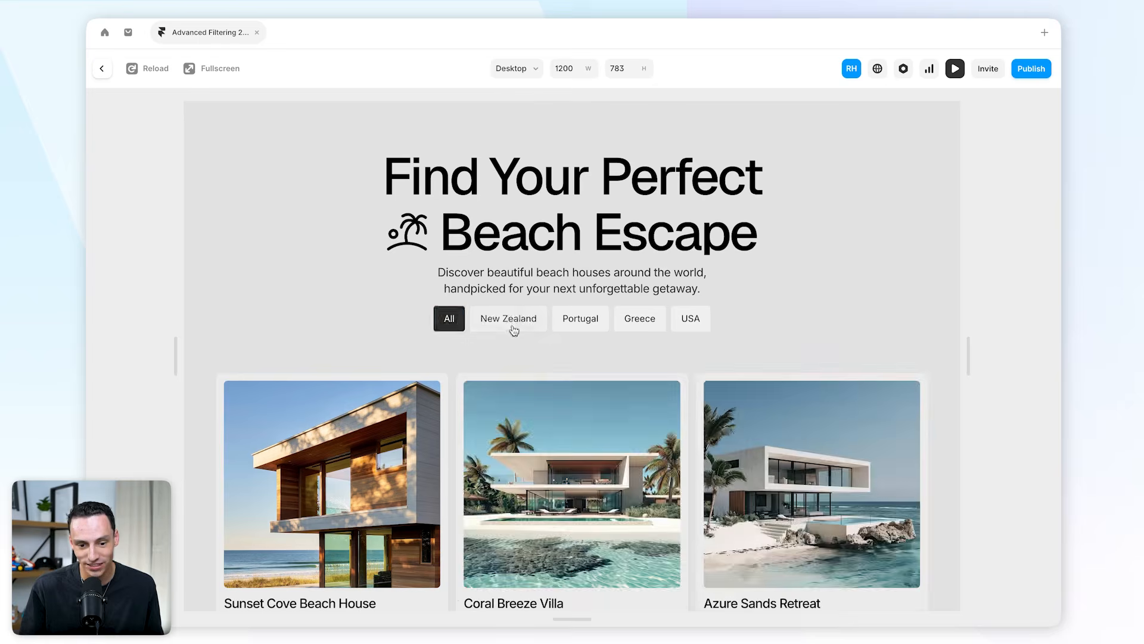
{"action": "left_click", "coordinate": [103, 69]}
Select the Superfields component on the canvas and review its settings.
{"action": "scroll", "coordinate": [560, 370], "scroll_direction": "up", "scroll_amount": 2}
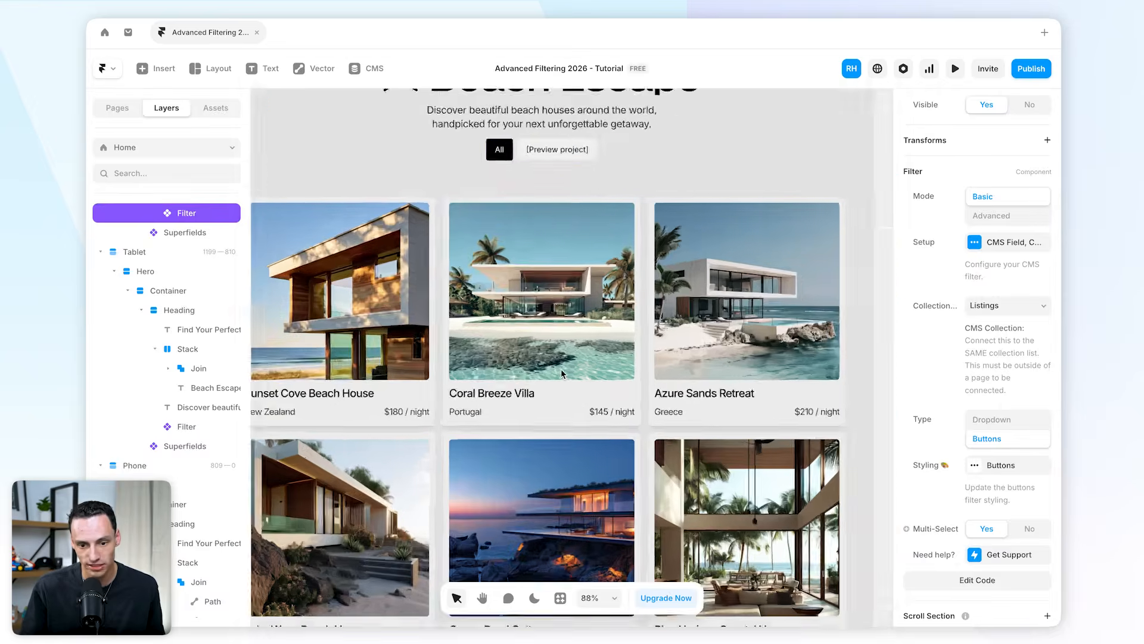
{"action": "scroll", "coordinate": [561, 369], "scroll_direction": "down", "scroll_amount": 8}
{"action": "scroll", "coordinate": [560, 370], "scroll_direction": "left", "scroll_amount": 2}
{"action": "scroll", "coordinate": [560, 373], "scroll_direction": "up", "scroll_amount": 2}
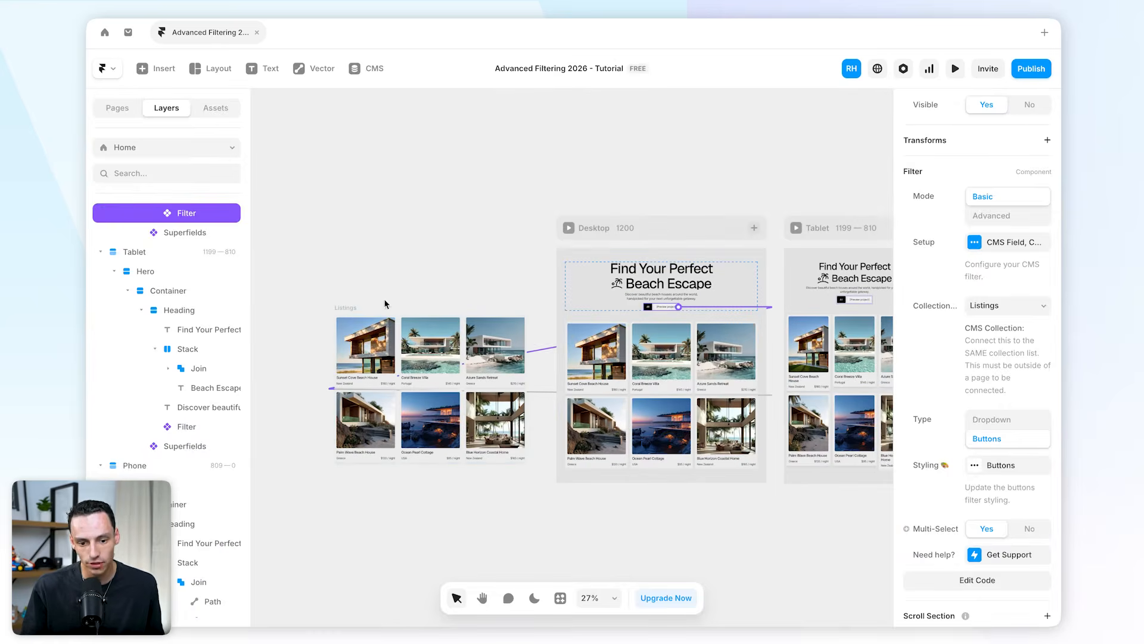
{"action": "left_click", "coordinate": [653, 337]}
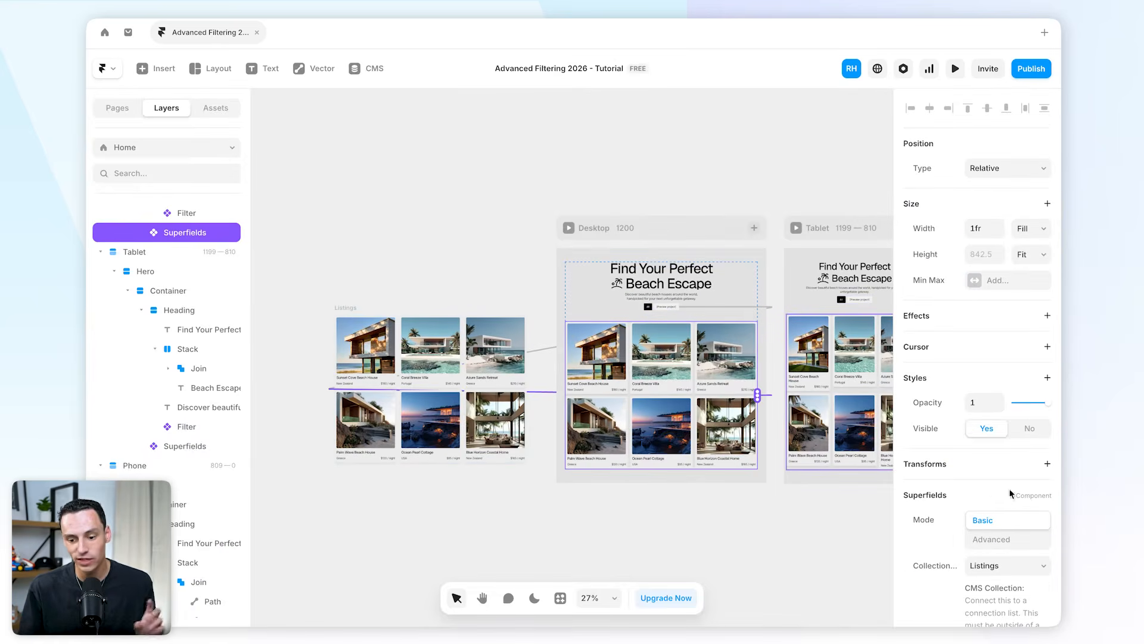
{"action": "scroll", "coordinate": [1012, 494], "scroll_direction": "down", "scroll_amount": 3}
{"action": "left_click", "coordinate": [347, 228]}
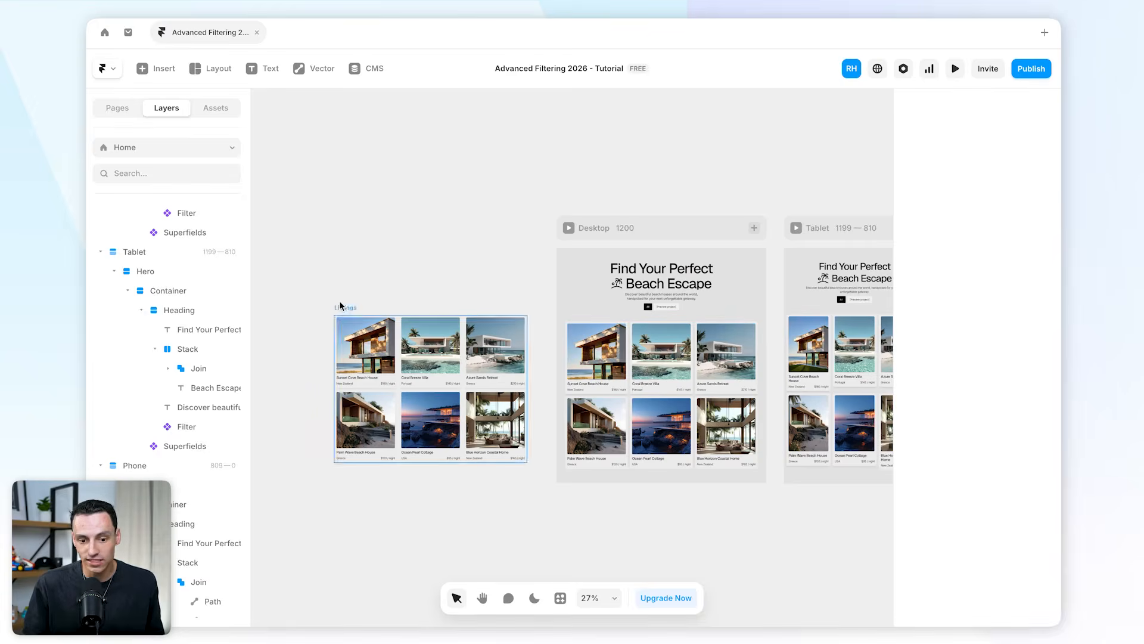
Draw a new frame about 1100 × 522 on the canvas outside the page.
{"action": "key", "text": "f"}
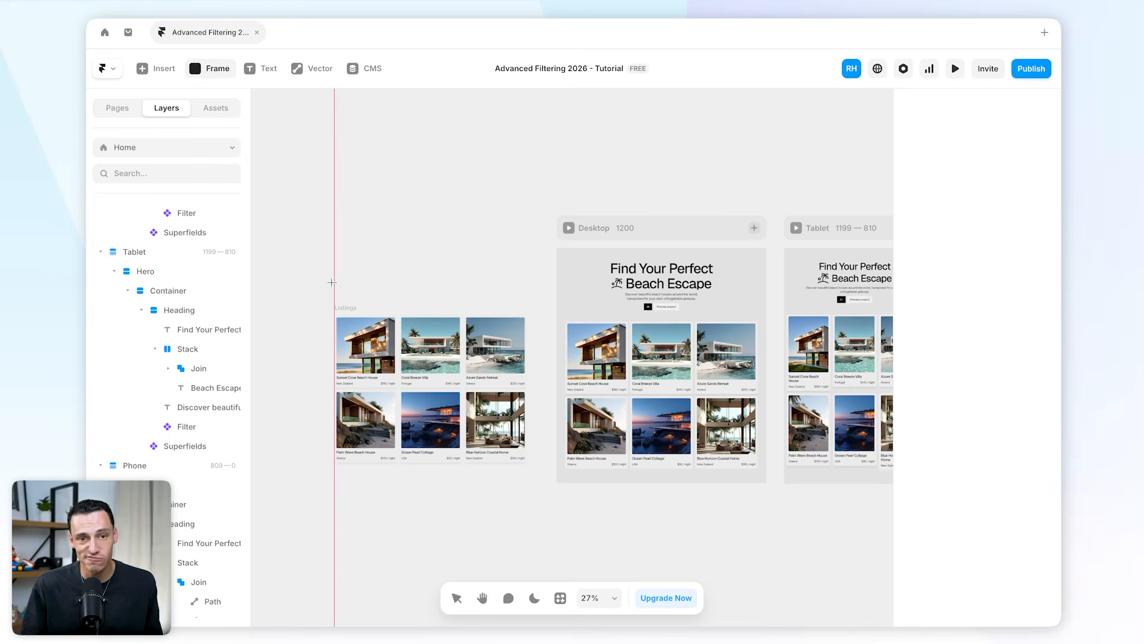
{"action": "mouse_move", "coordinate": [334, 287]}
{"action": "left_mouse_down"}
{"action": "mouse_move", "coordinate": [505, 263]}
{"action": "mouse_move", "coordinate": [527, 196]}
{"action": "left_mouse_up"}
{"action": "scroll", "coordinate": [372, 252], "scroll_direction": "up", "scroll_amount": 2}
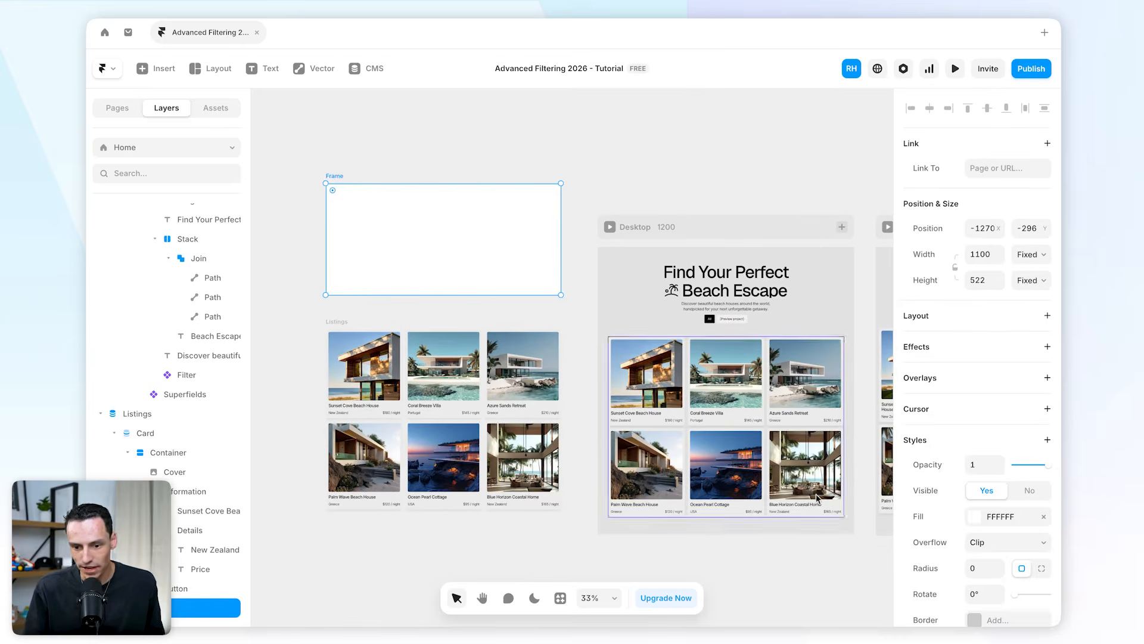
Fill the new frame with D6D4D4 and set its corner radius to 12.
{"action": "left_click", "coordinate": [973, 516]}
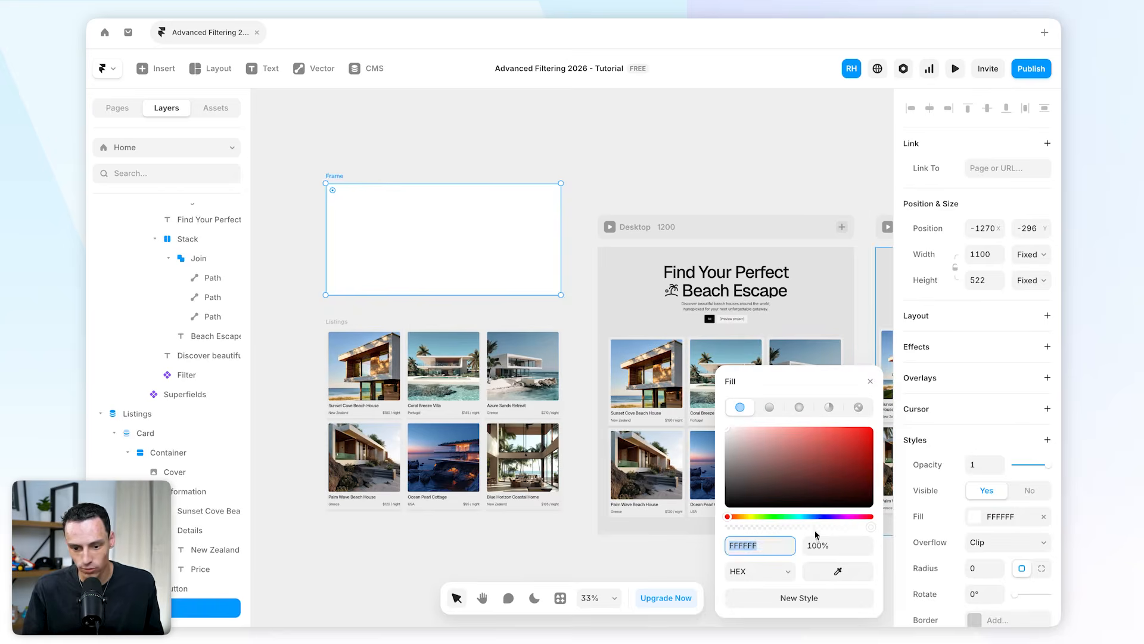
{"action": "left_click", "coordinate": [824, 570]}
{"action": "left_click", "coordinate": [638, 298]}
{"action": "left_click_drag", "start_coordinate": [729, 442], "coordinate": [728, 444]}
{"action": "left_click", "coordinate": [981, 566]}
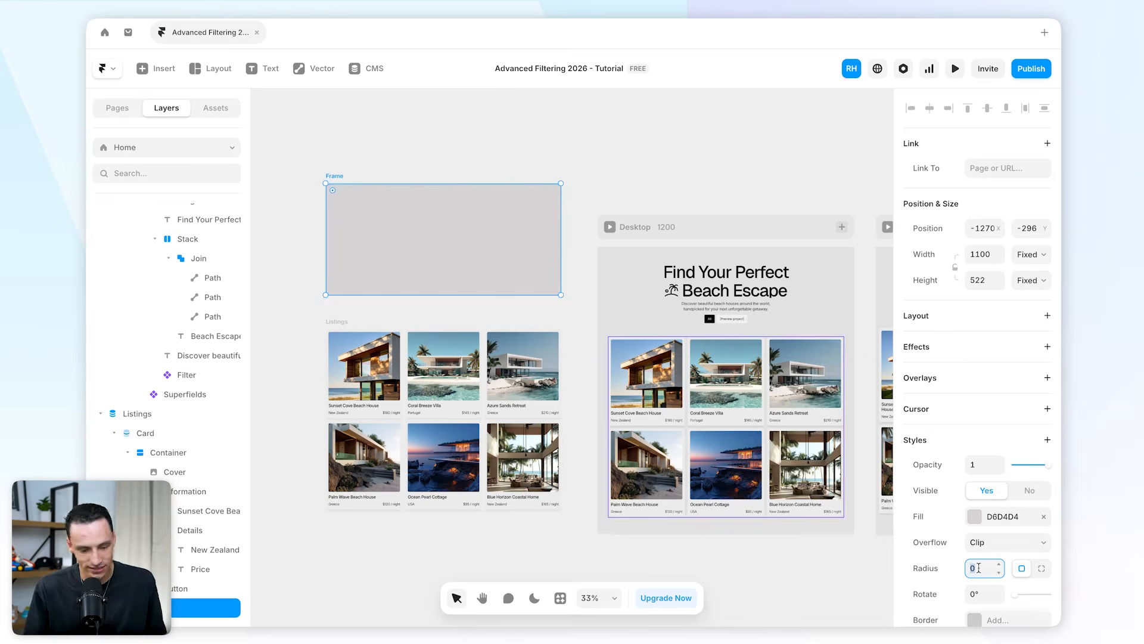
{"action": "type", "text": "6"}
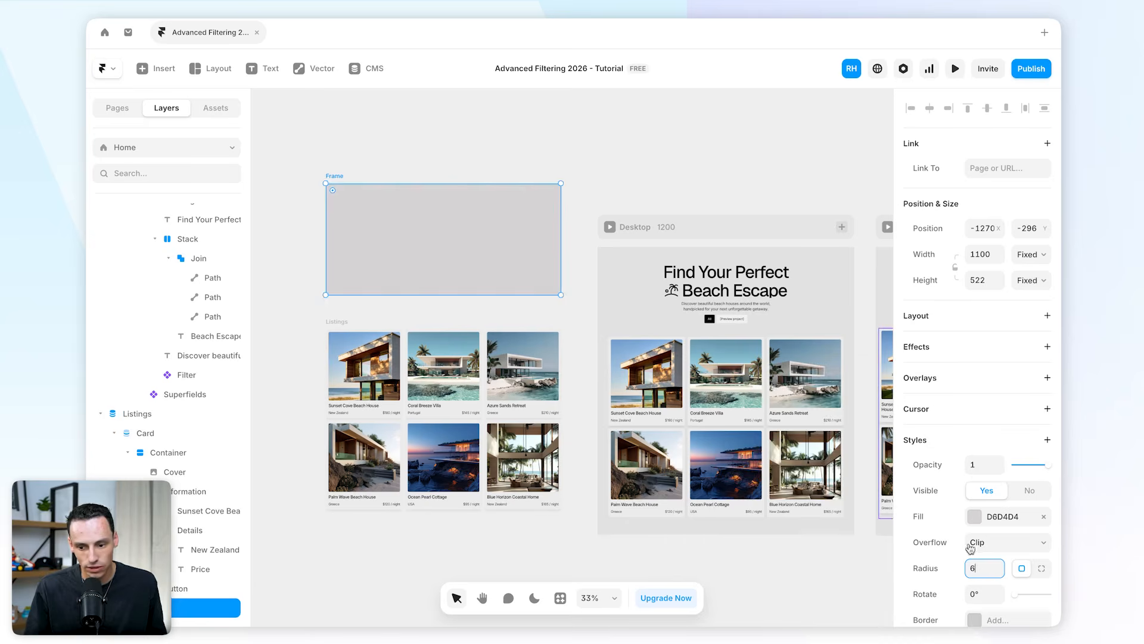
{"action": "type", "text": "2"}
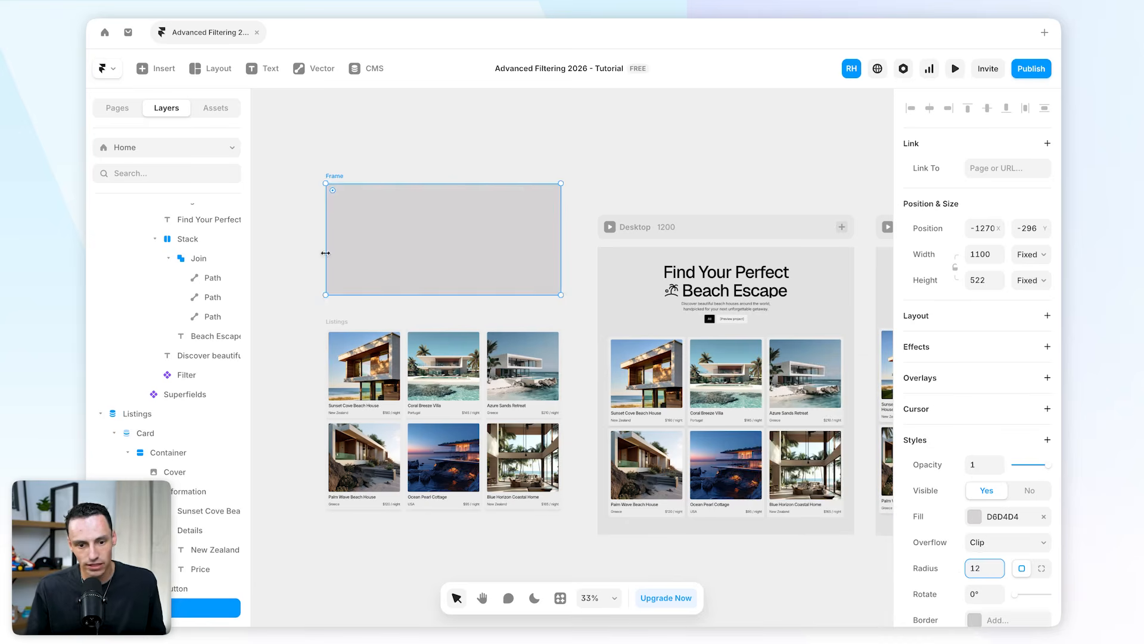
Rename the frame Empty State and paste a text layer into it.
{"action": "left_click", "coordinate": [303, 318]}
{"action": "left_click", "coordinate": [328, 175]}
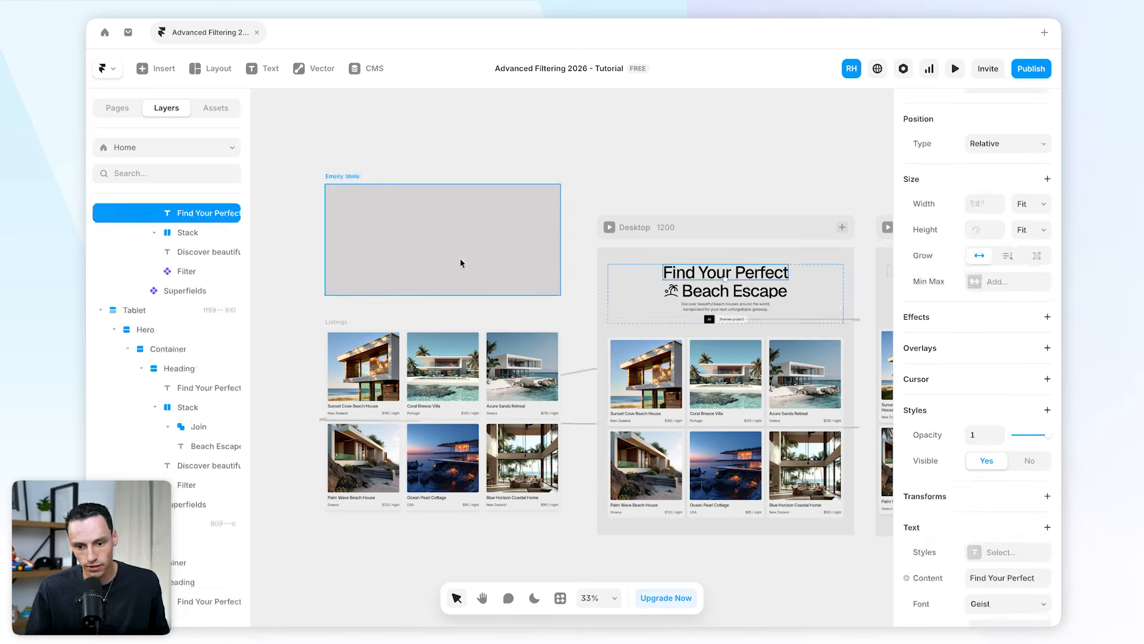
{"action": "left_click", "coordinate": [393, 243]}
{"action": "key", "text": "super+v"}
Change the pasted text to 'No results found :('.
{"action": "double_click", "coordinate": [435, 239]}
{"action": "type", "text": "No"}
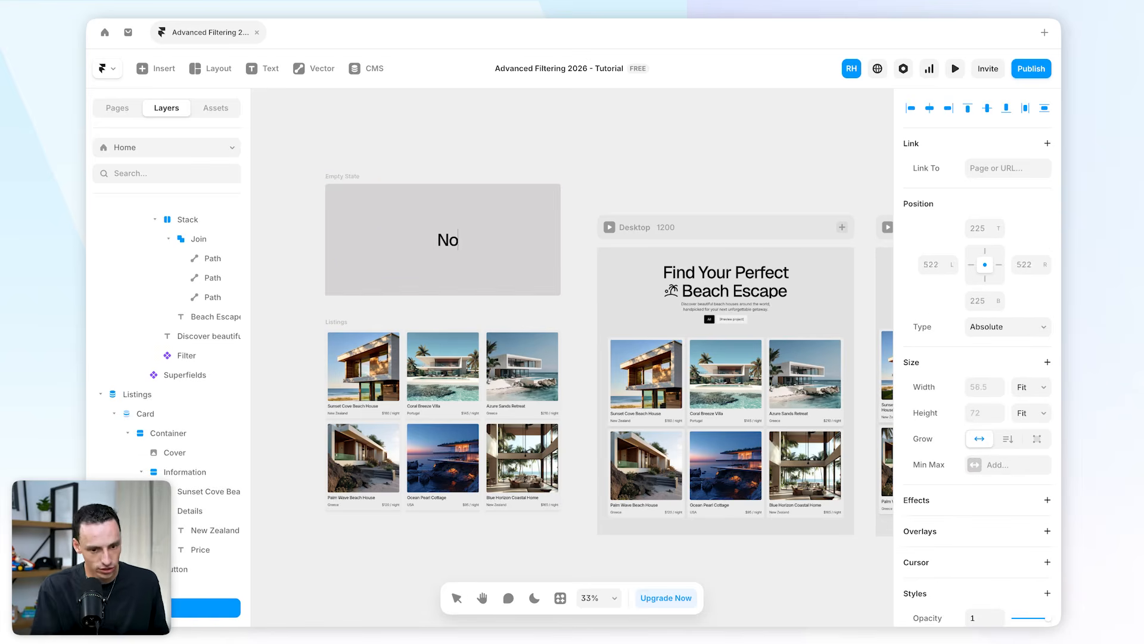
{"action": "type", "text": " results found :("}
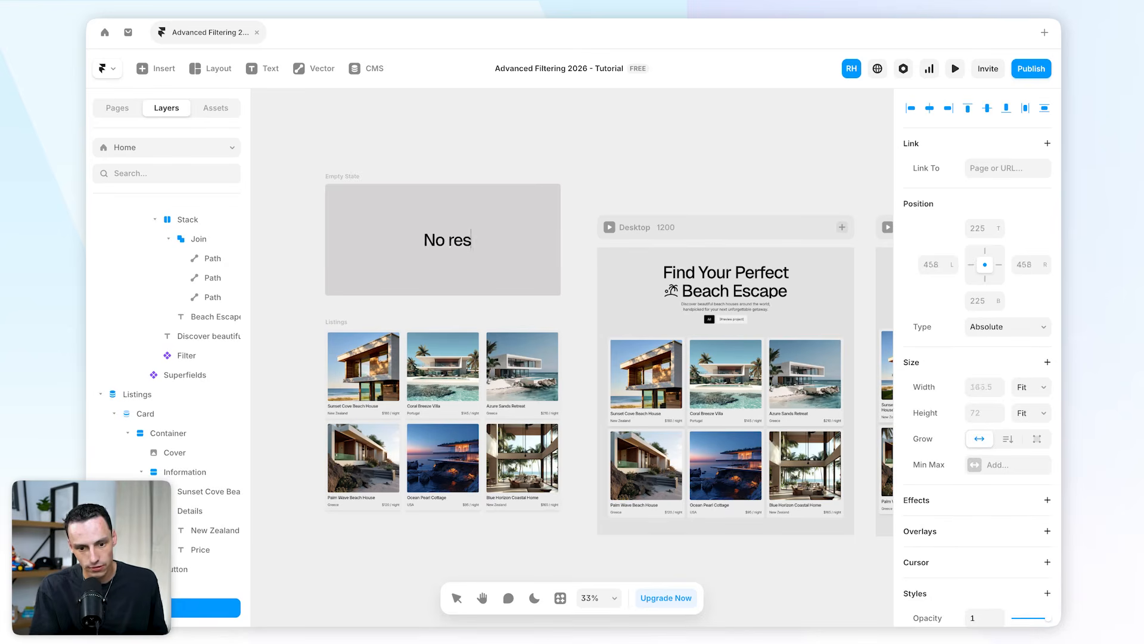
{"action": "key", "text": "Escape"}
{"action": "left_click", "coordinate": [457, 598]}
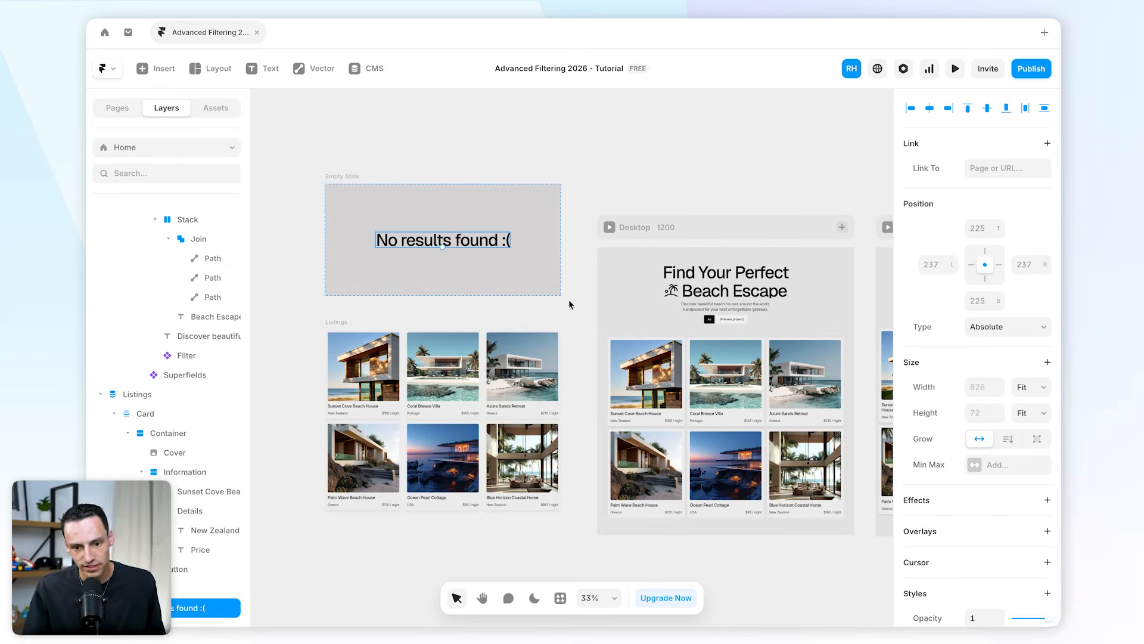
Set the empty-state text size to 48 px.
{"action": "scroll", "coordinate": [1024, 485], "scroll_direction": "down", "scroll_amount": 10}
{"action": "left_click", "coordinate": [987, 317]}
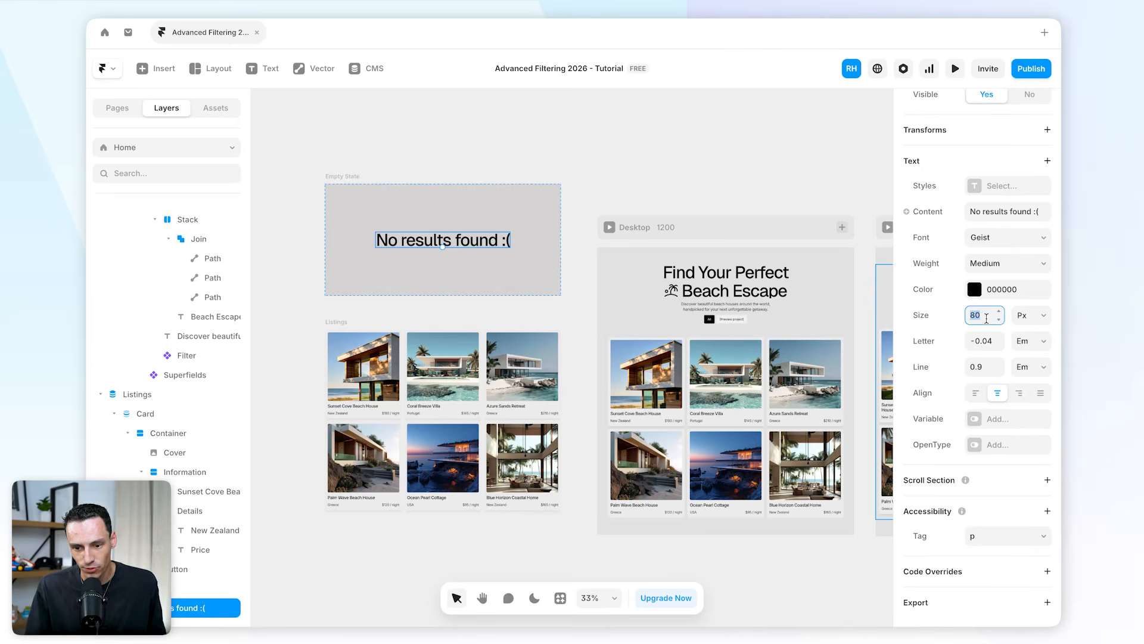
{"action": "type", "text": "48"}
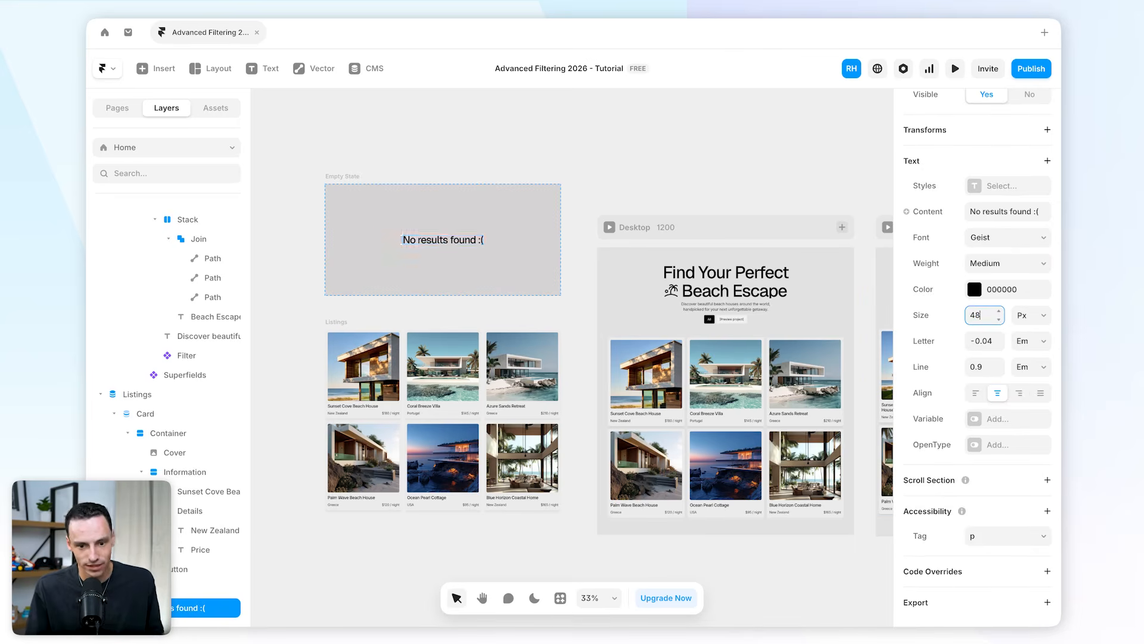
Select the Superfields component and set its Empty State to the Empty State frame.
{"action": "left_click", "coordinate": [370, 185]}
{"action": "scroll", "coordinate": [725, 311], "scroll_direction": "right", "scroll_amount": 2}
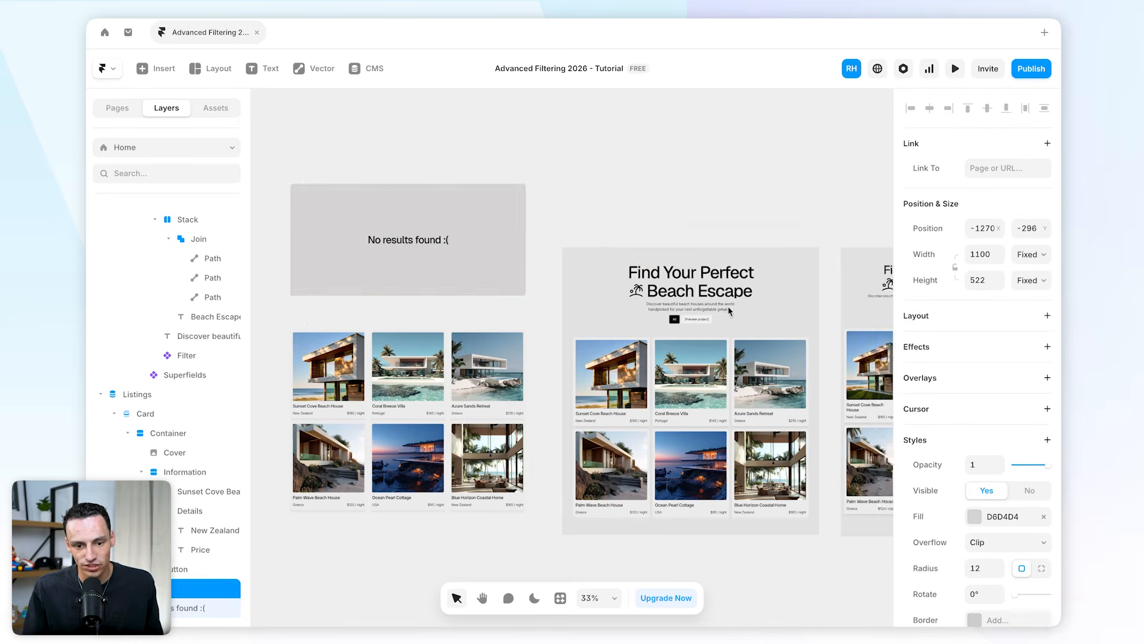
{"action": "scroll", "coordinate": [729, 311], "scroll_direction": "left", "scroll_amount": 1}
{"action": "left_click", "coordinate": [722, 355]}
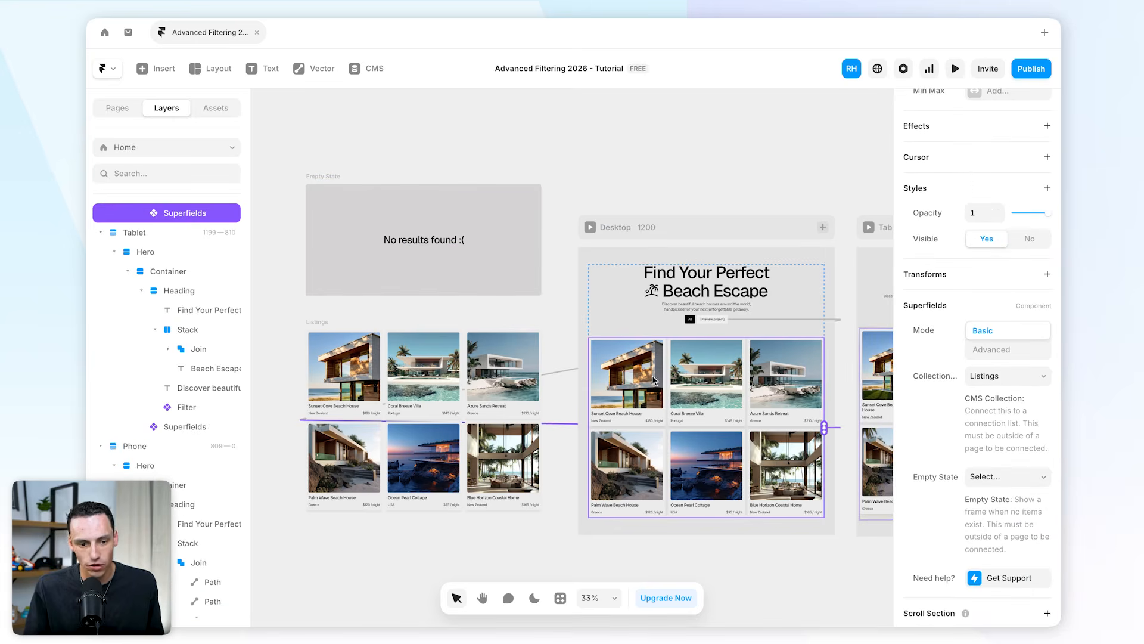
{"action": "scroll", "coordinate": [983, 411], "scroll_direction": "down", "scroll_amount": 2}
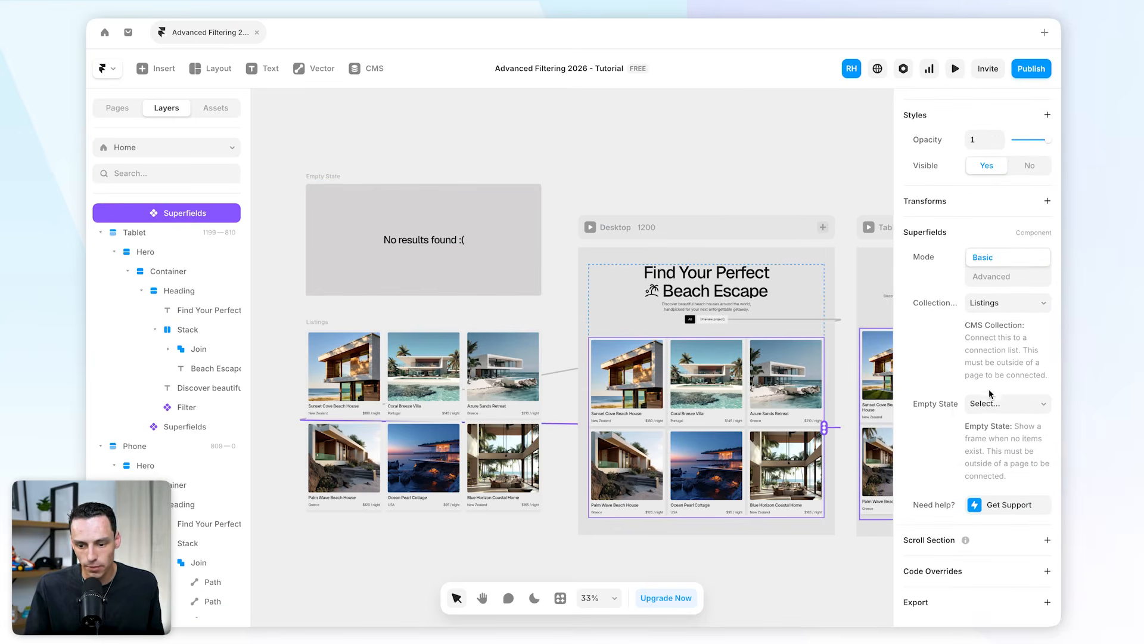
{"action": "left_click", "coordinate": [986, 404]}
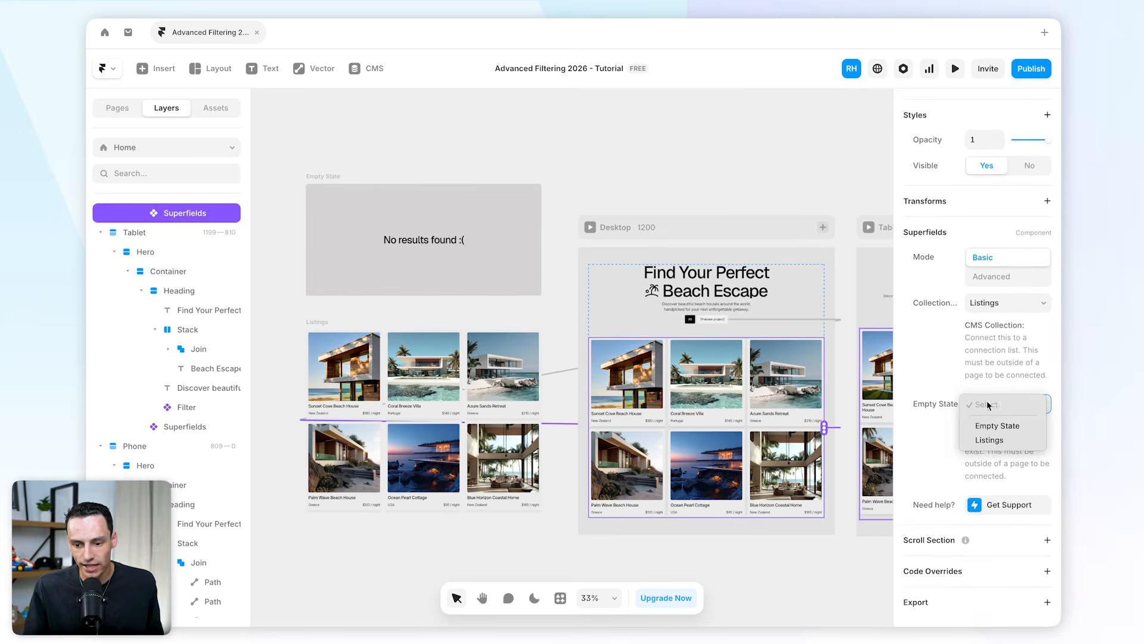
{"action": "left_click", "coordinate": [1020, 425]}
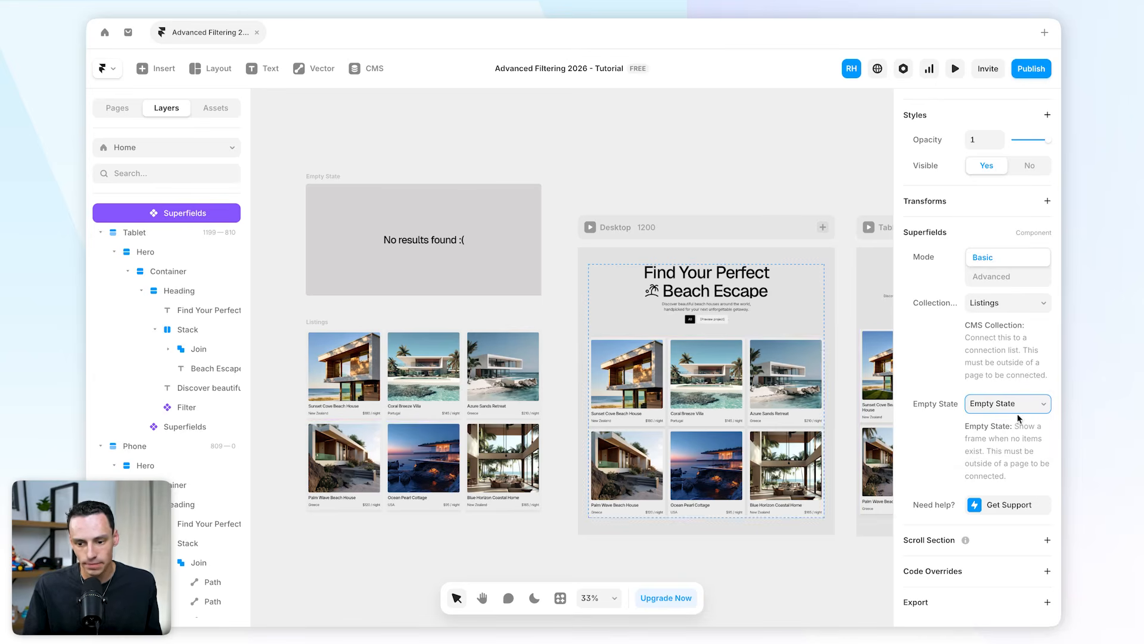
Preview the page and test filtering by New Zealand and Portugal together.
{"action": "left_click", "coordinate": [955, 69]}
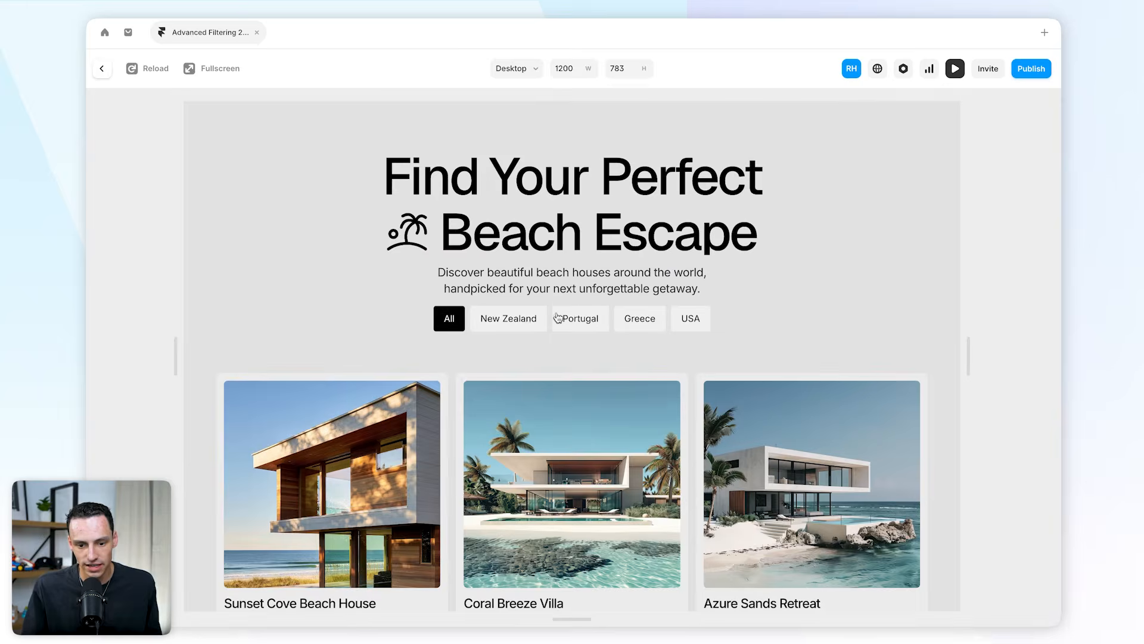
{"action": "left_click", "coordinate": [526, 320]}
{"action": "left_click", "coordinate": [581, 320]}
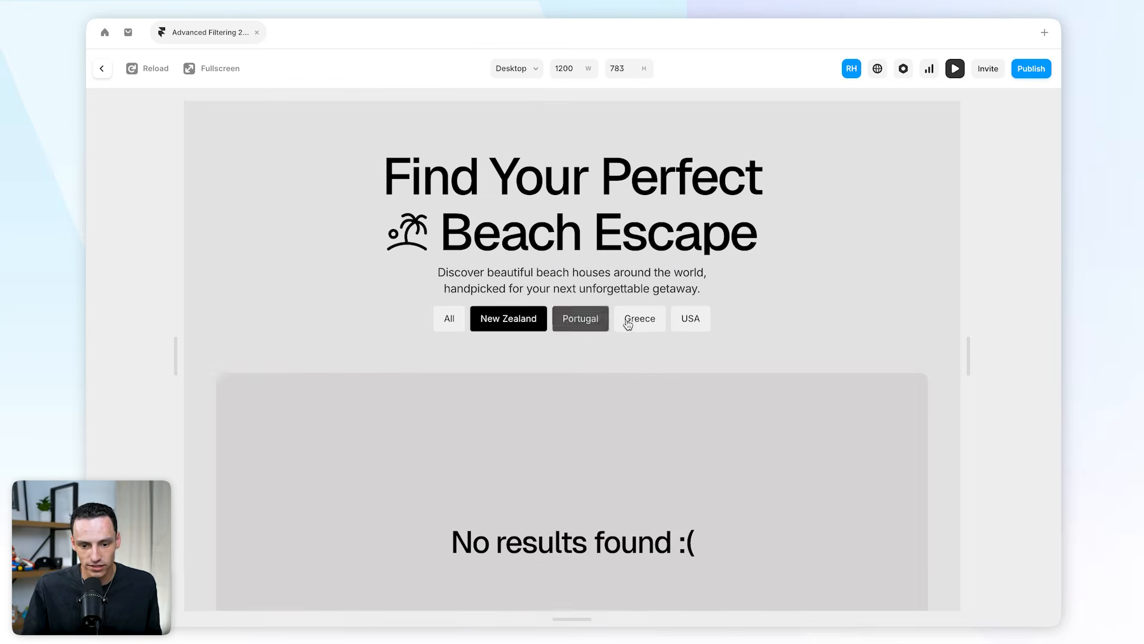
{"action": "scroll", "coordinate": [769, 323], "scroll_direction": "down", "scroll_amount": 3}
{"action": "left_click_drag", "start_coordinate": [507, 391], "coordinate": [620, 396]}
{"action": "left_click", "coordinate": [745, 413]}
{"action": "scroll", "coordinate": [746, 411], "scroll_direction": "up", "scroll_amount": 3}
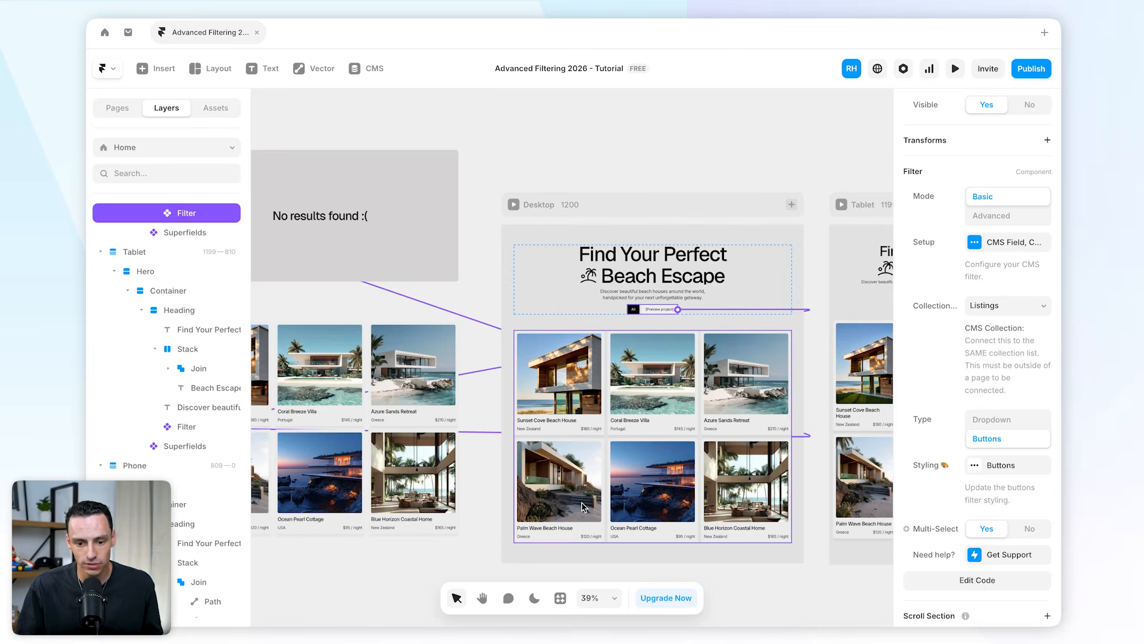
Add the Sorting Selector component to the canvas from the Superfields plugin's Sorting power-up.
{"action": "scroll", "coordinate": [373, 380], "scroll_direction": "down", "scroll_amount": 5}
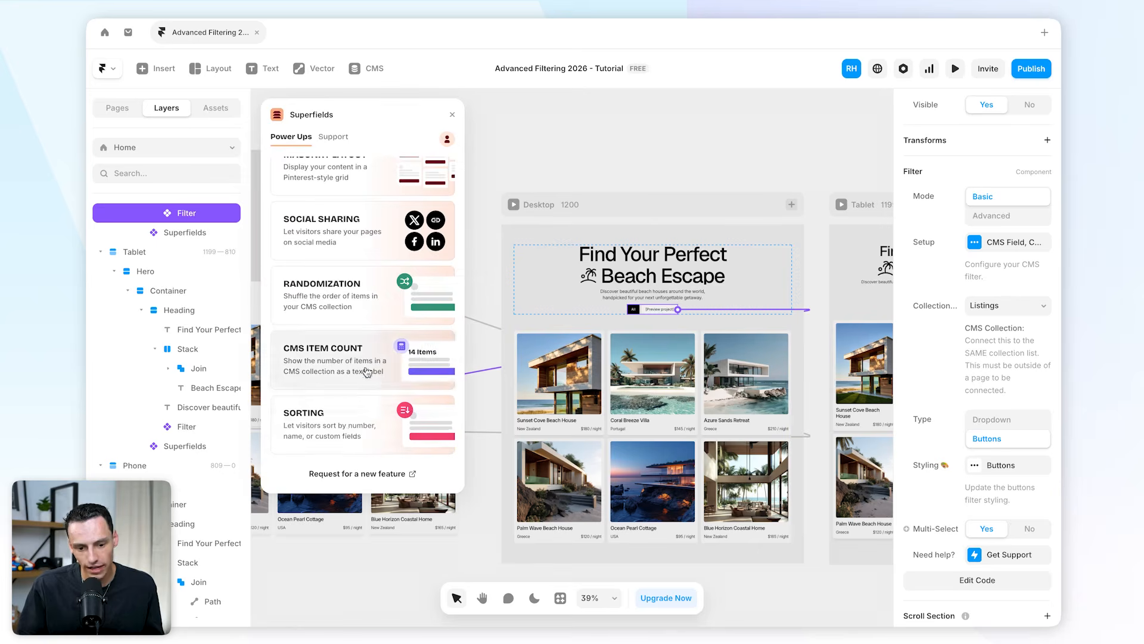
{"action": "left_click", "coordinate": [350, 430]}
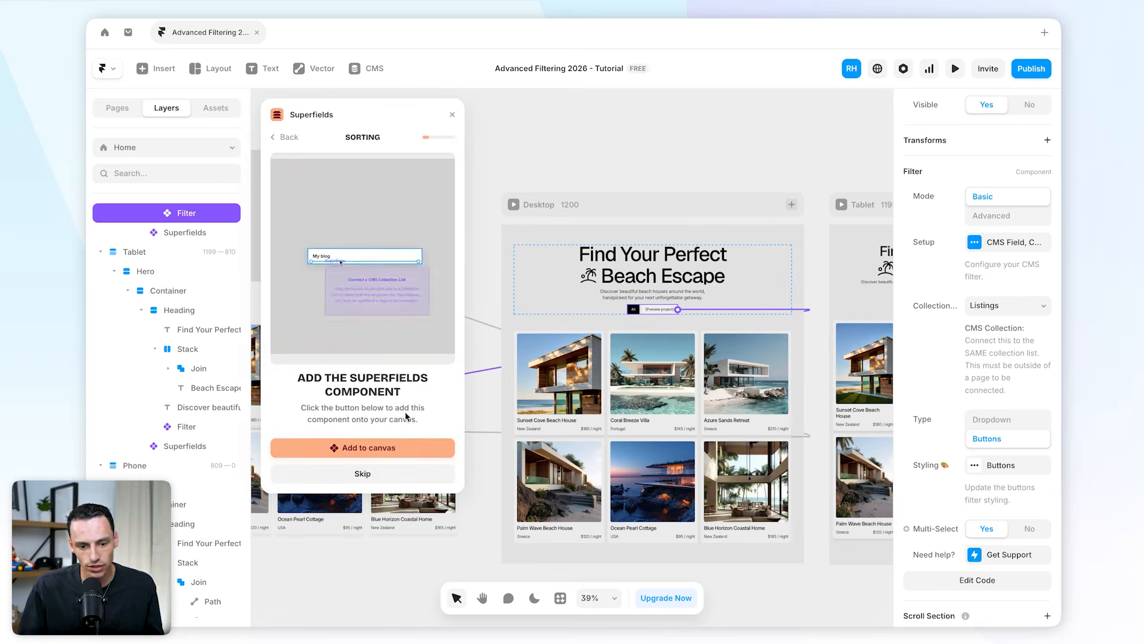
{"action": "left_click", "coordinate": [370, 473]}
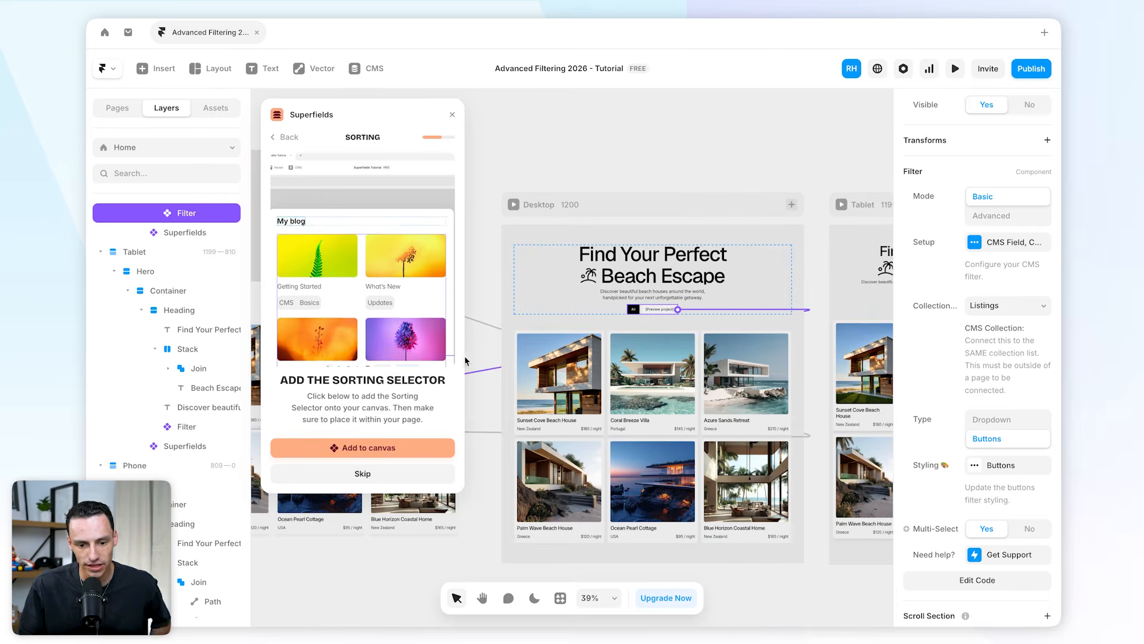
{"action": "left_click", "coordinate": [384, 447]}
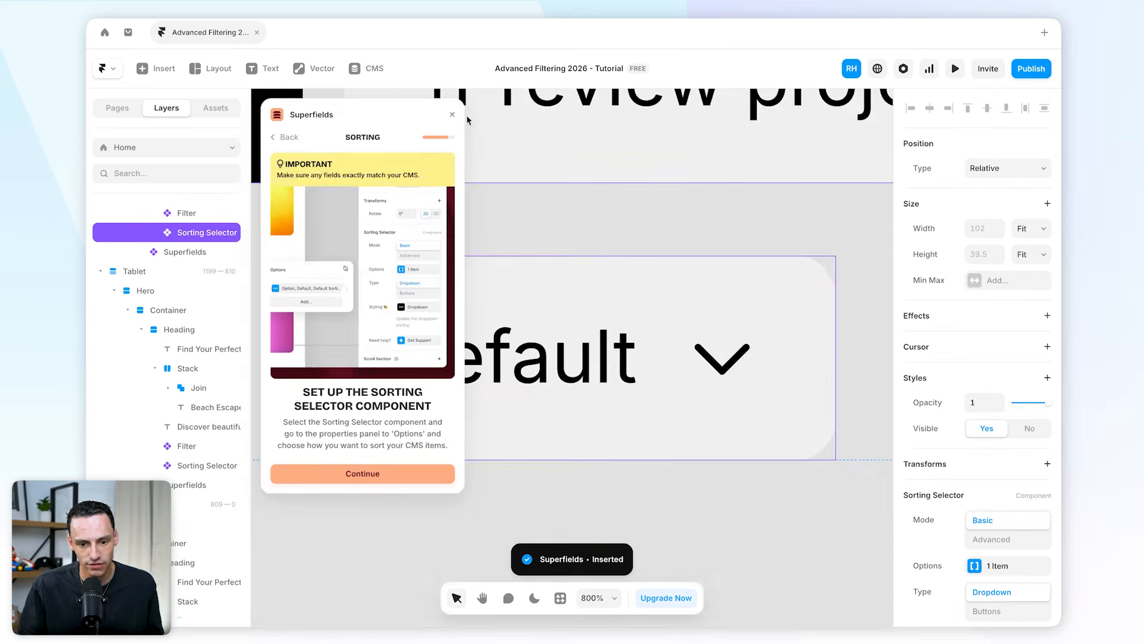
{"action": "left_click", "coordinate": [451, 115]}
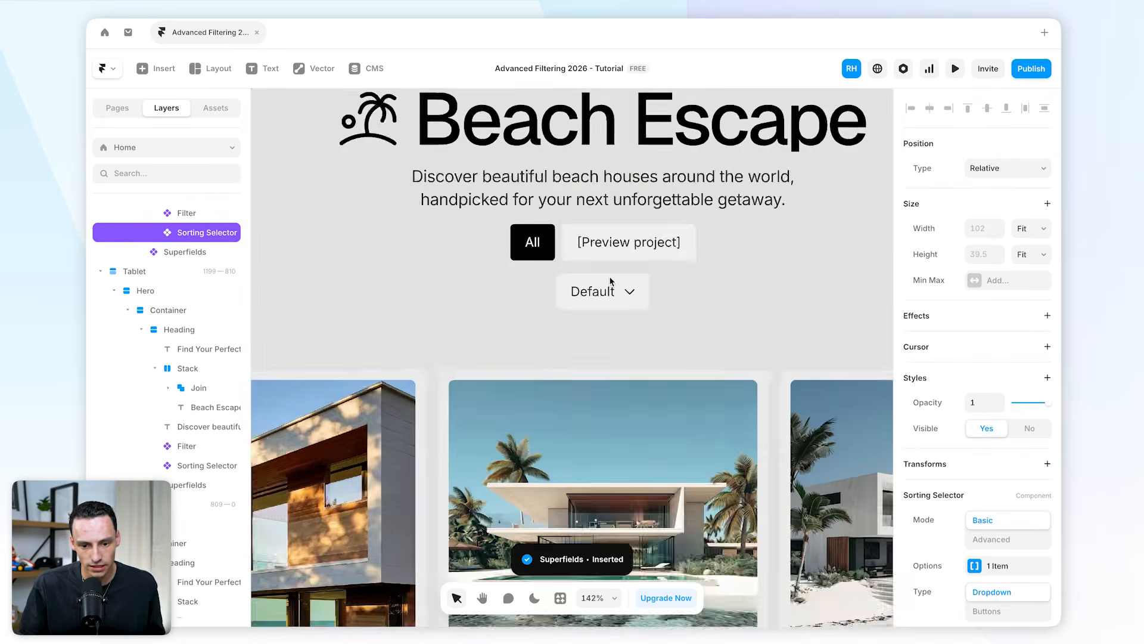
Wrap the Filter and Sorting Selector together in a new stack.
{"action": "scroll", "coordinate": [632, 277], "scroll_direction": "up", "scroll_amount": 1}
{"action": "scroll", "coordinate": [620, 287], "scroll_direction": "right", "scroll_amount": 1}
{"action": "left_click", "coordinate": [515, 313], "text": "shift"}
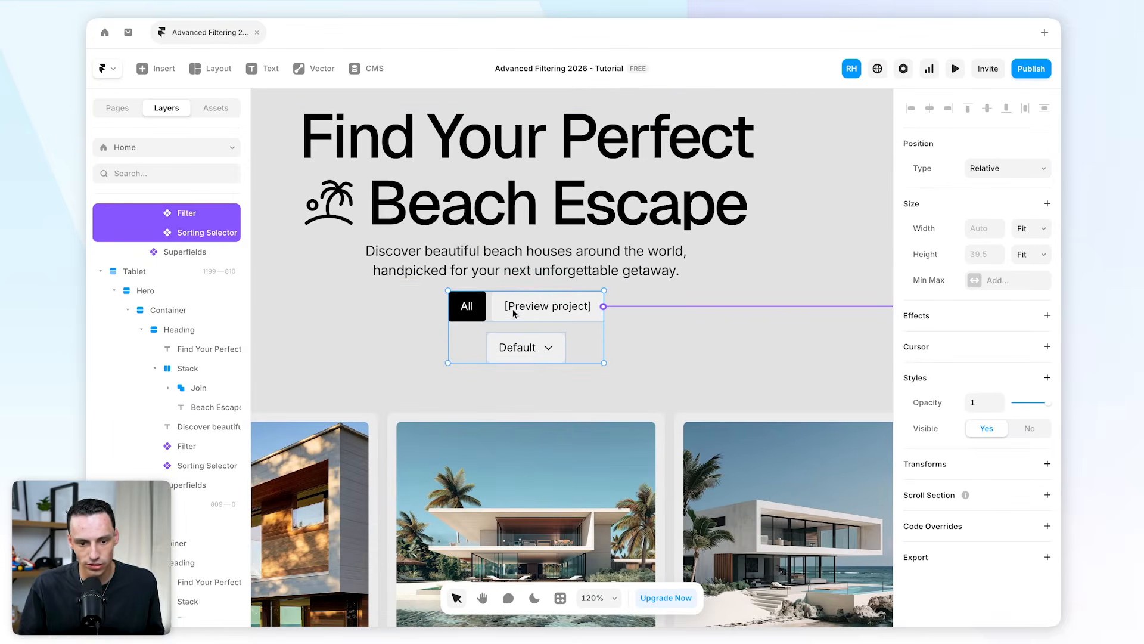
{"action": "right_click", "coordinate": [532, 348]}
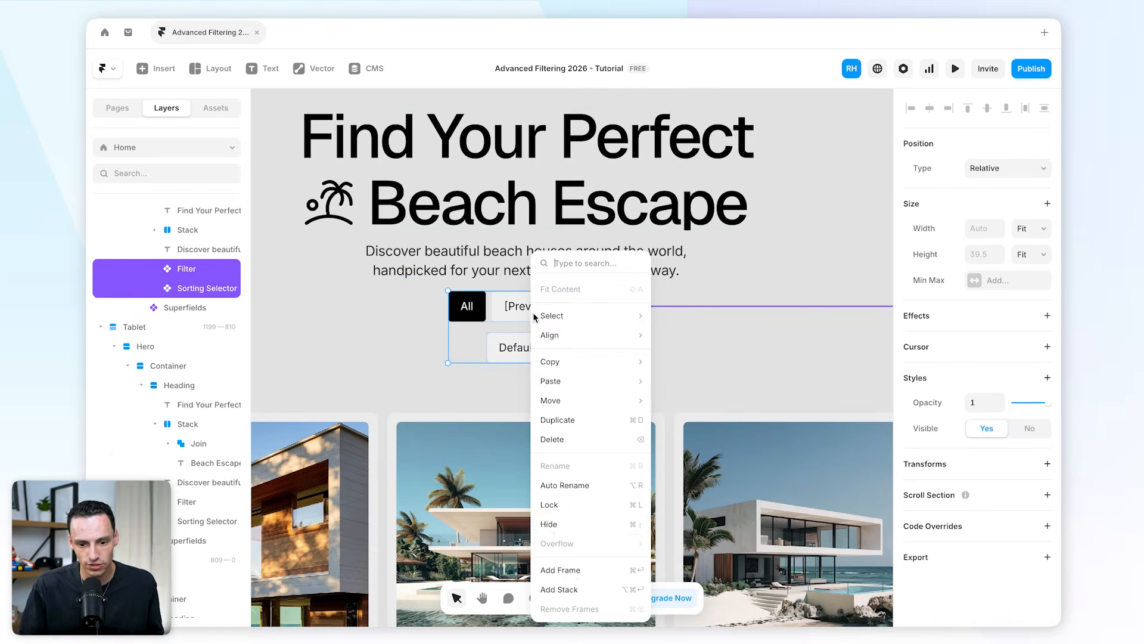
{"action": "left_click", "coordinate": [572, 589]}
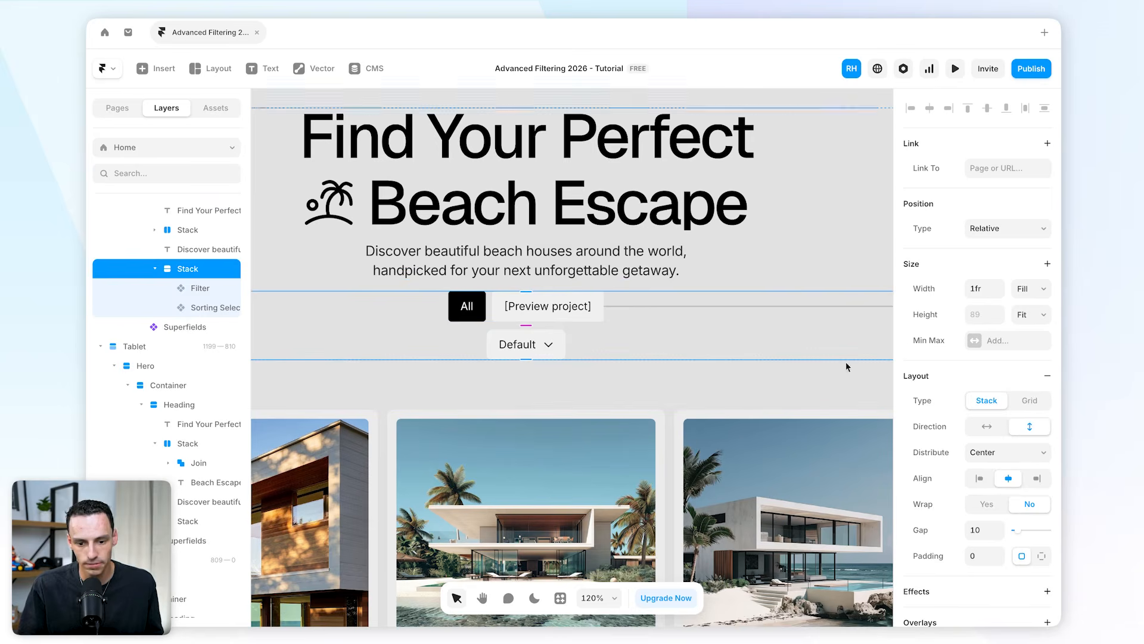
Set the stack's width to auto and its direction to horizontal.
{"action": "left_click", "coordinate": [989, 289]}
{"action": "type", "text": "auto"}
{"action": "key", "text": "Return"}
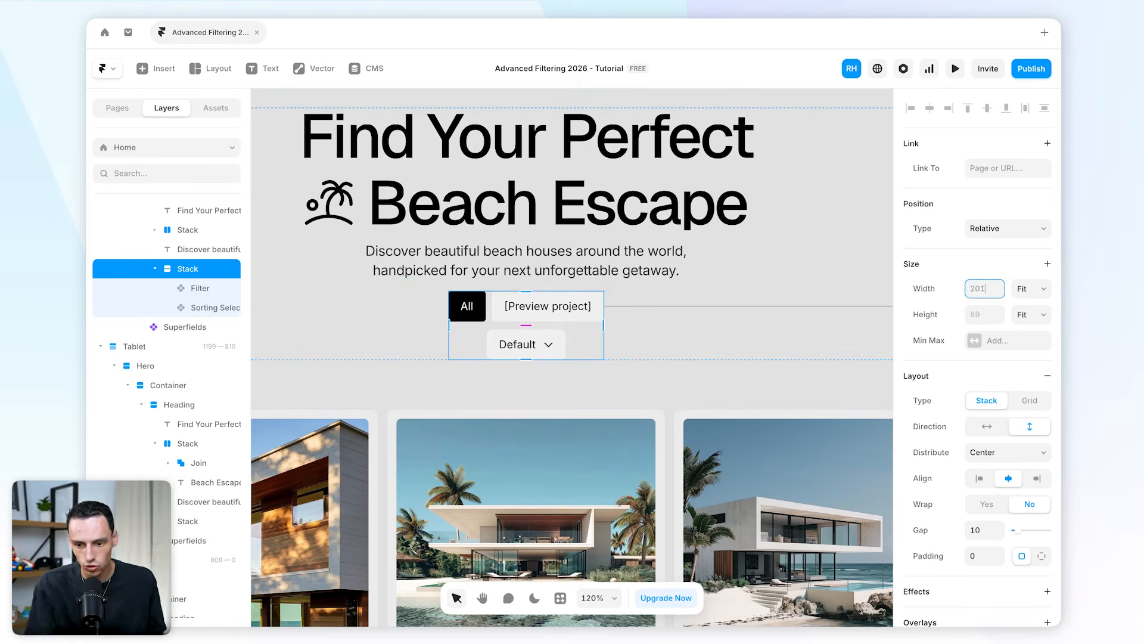
{"action": "left_click", "coordinate": [987, 426]}
Edit the Sorting Selector's option to title A - Z, sorting by the CMS field Title ascending.
{"action": "left_click", "coordinate": [593, 301]}
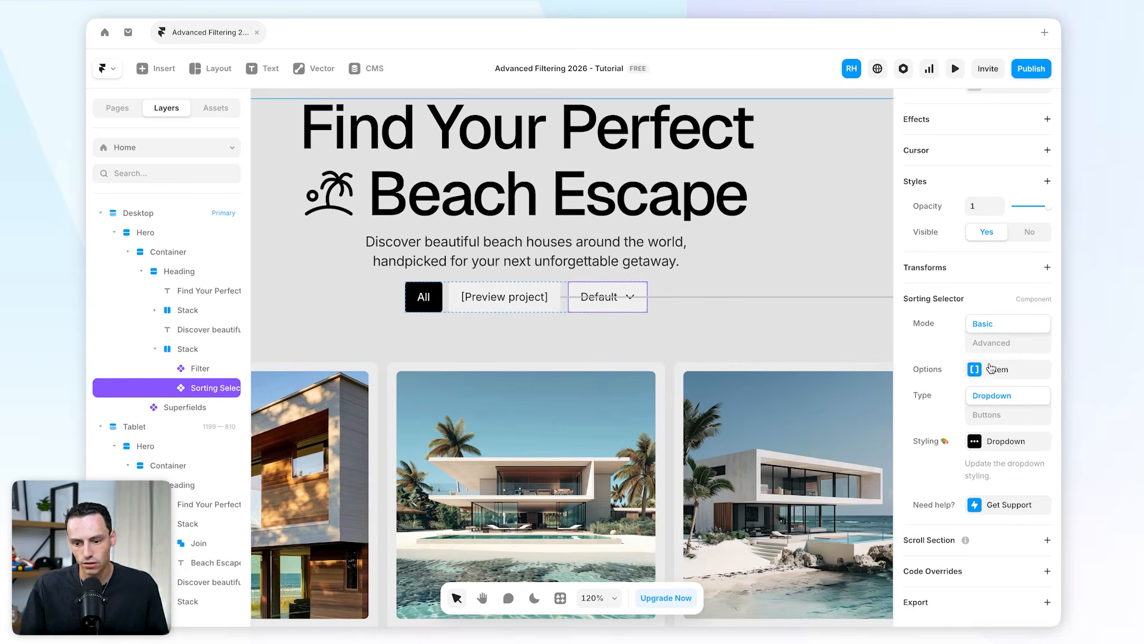
{"action": "left_click", "coordinate": [989, 370]}
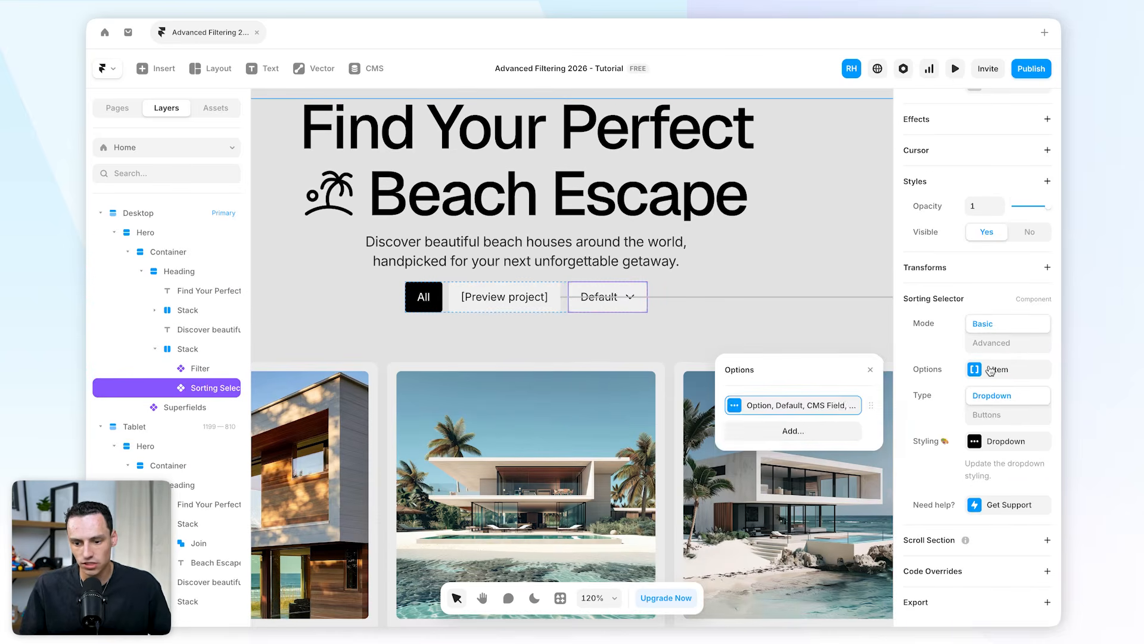
{"action": "left_click", "coordinate": [846, 405]}
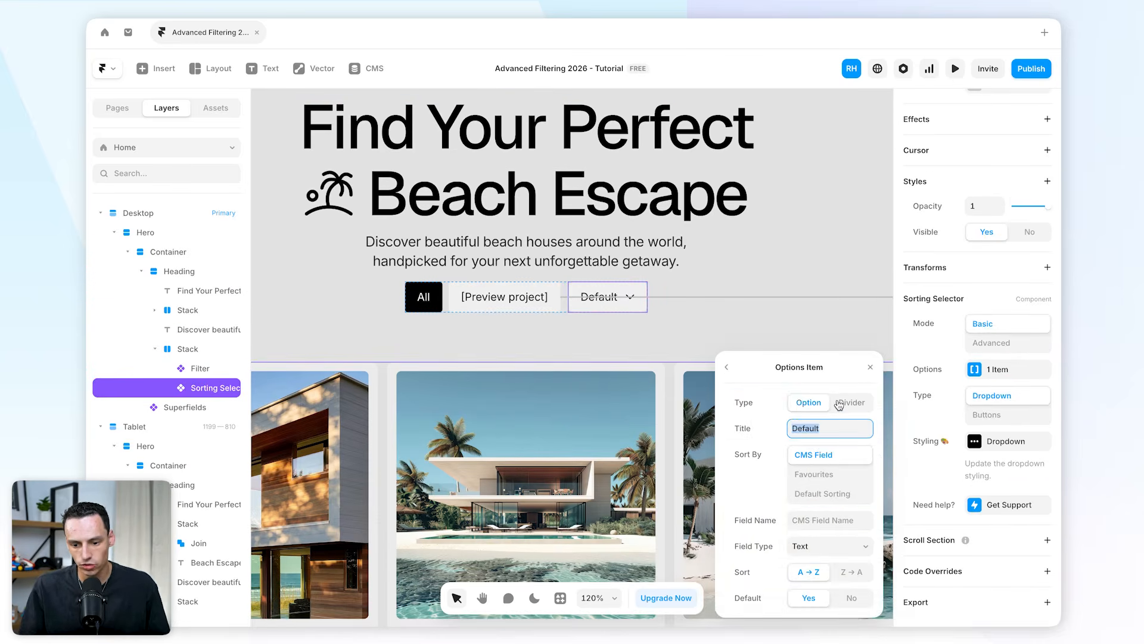
{"action": "left_click", "coordinate": [799, 453]}
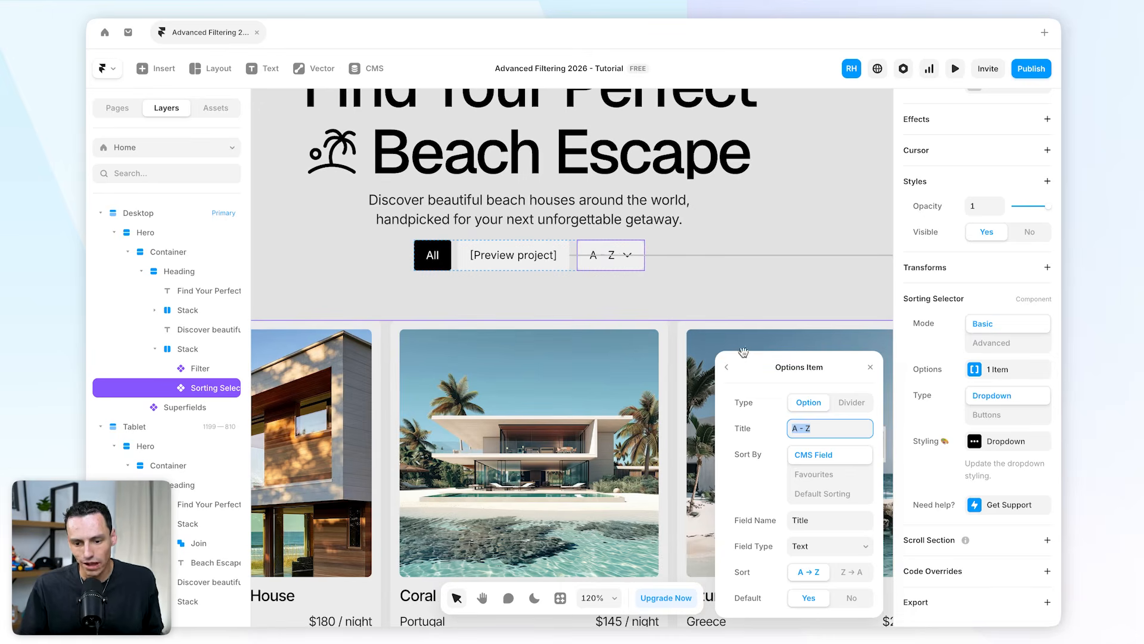
Add a second sorting option that sorts by the CMS field Title in Z → A order.
{"action": "left_click", "coordinate": [727, 367]}
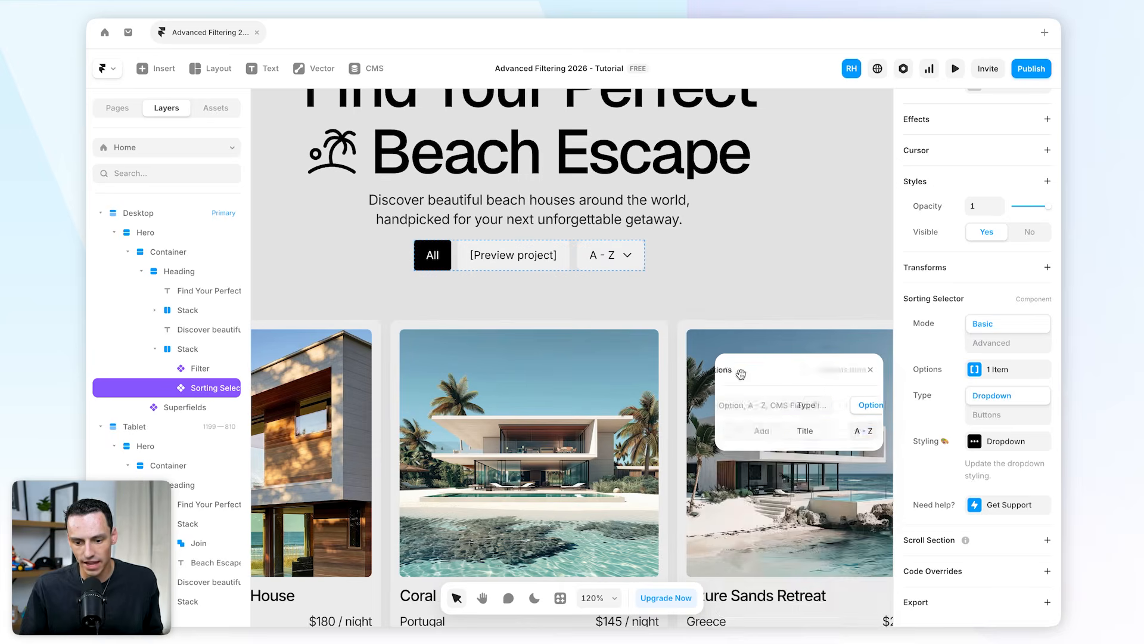
{"action": "left_click", "coordinate": [800, 444]}
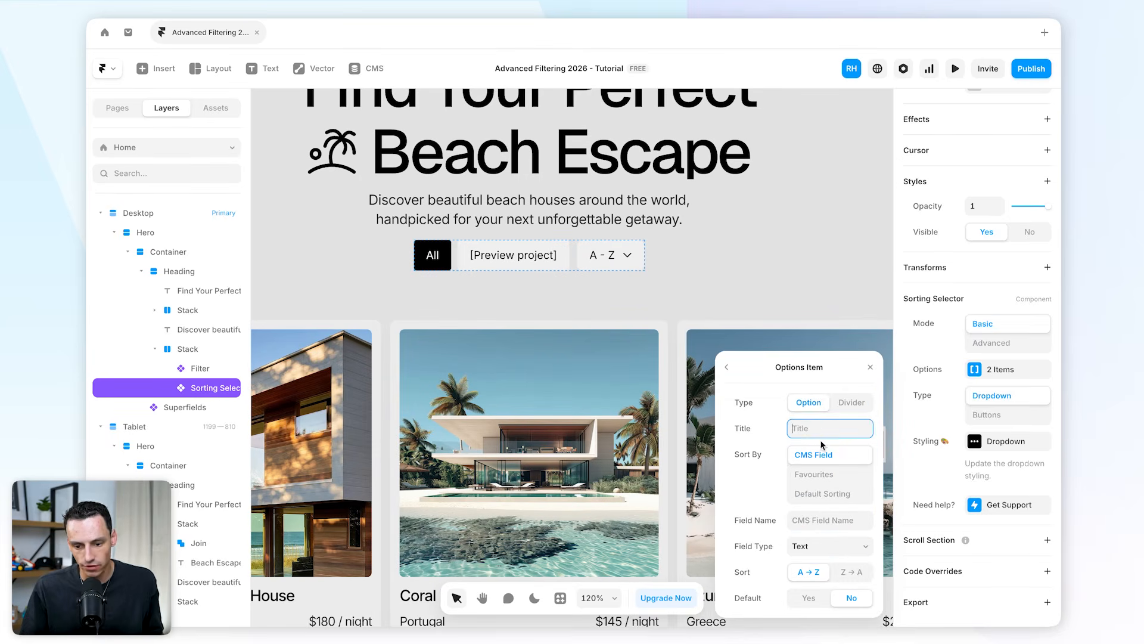
{"action": "type", "text": "Title"}
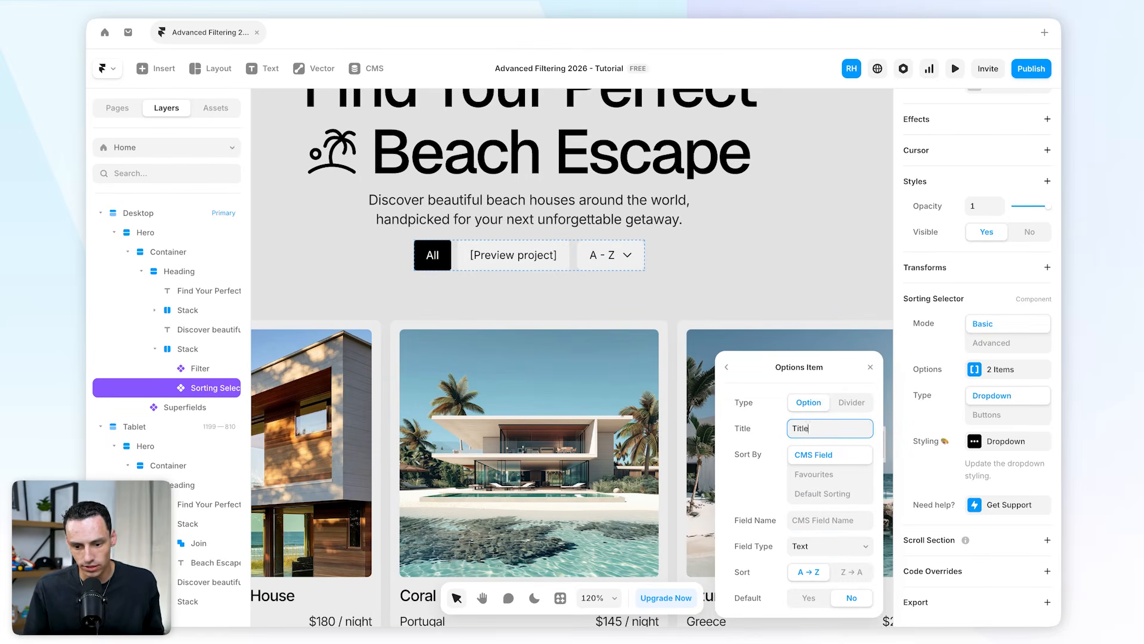
{"action": "left_click", "coordinate": [852, 573]}
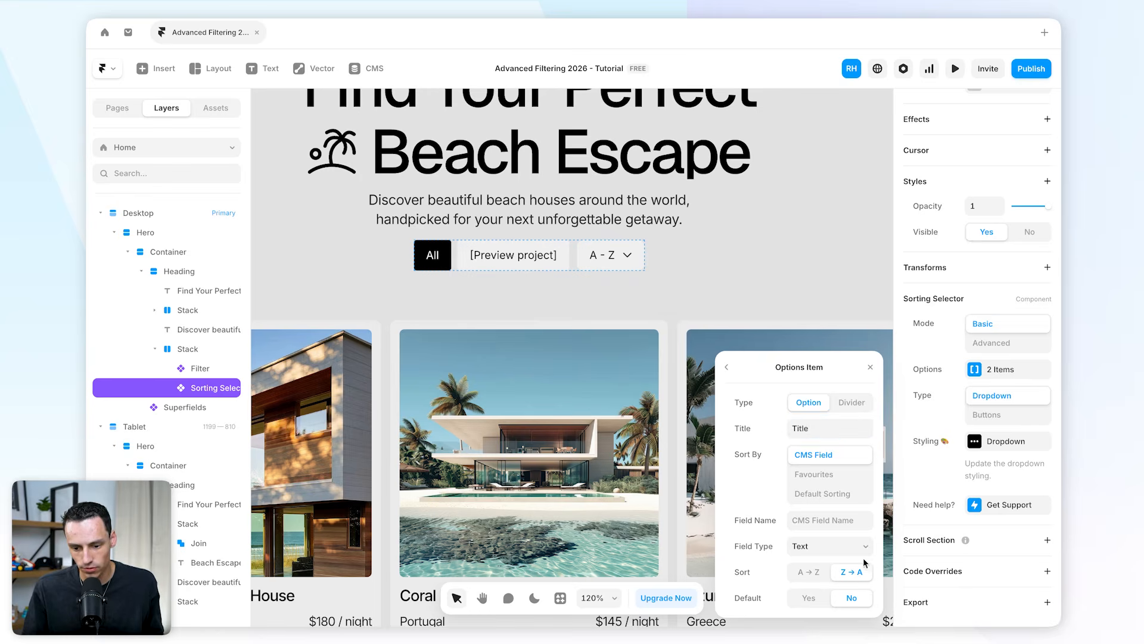
{"action": "left_click", "coordinate": [818, 519]}
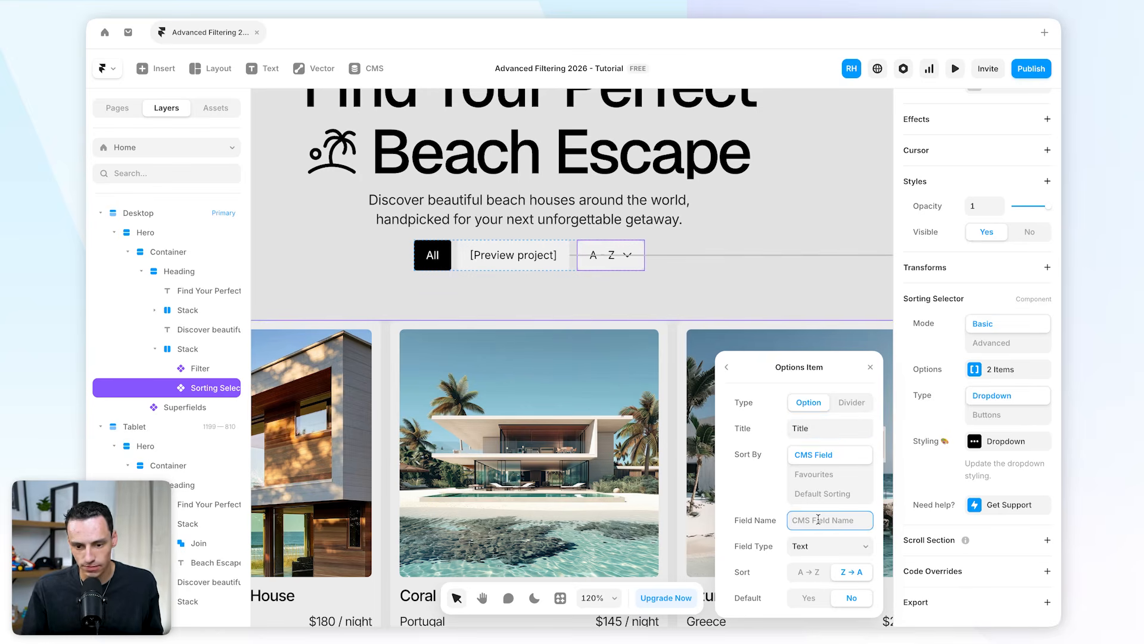
{"action": "type", "text": "Z -A"}
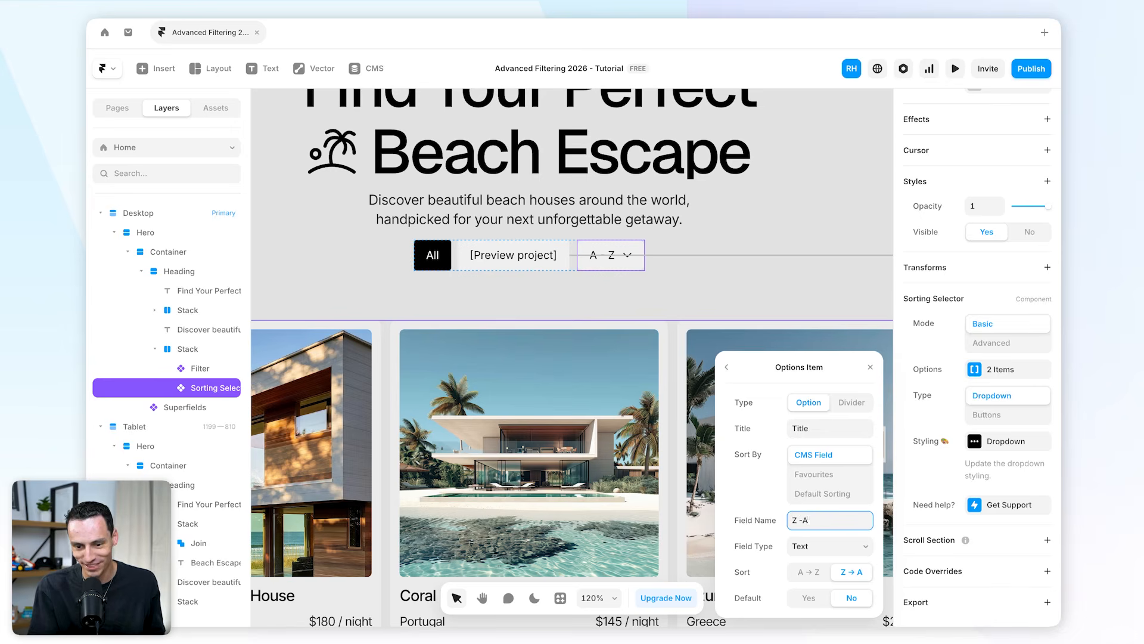
{"action": "key", "text": "BackSpace"}
{"action": "key", "text": "BackSpace"}
{"action": "type", "text": "Title"}
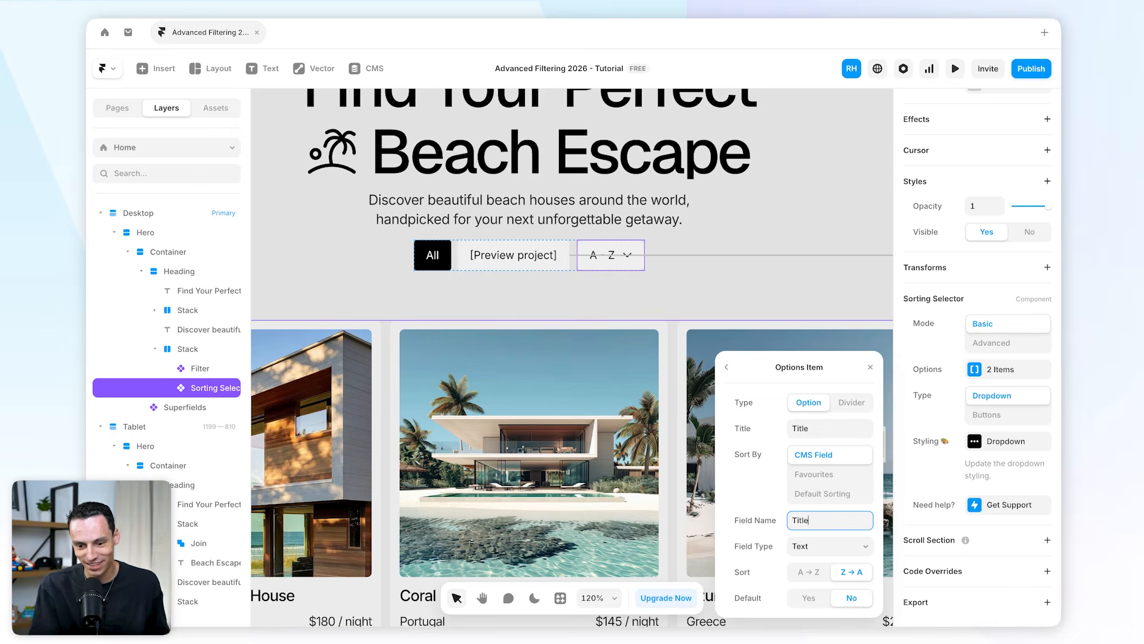
Set the new sorting option's title to Z - A.
{"action": "left_click", "coordinate": [812, 421]}
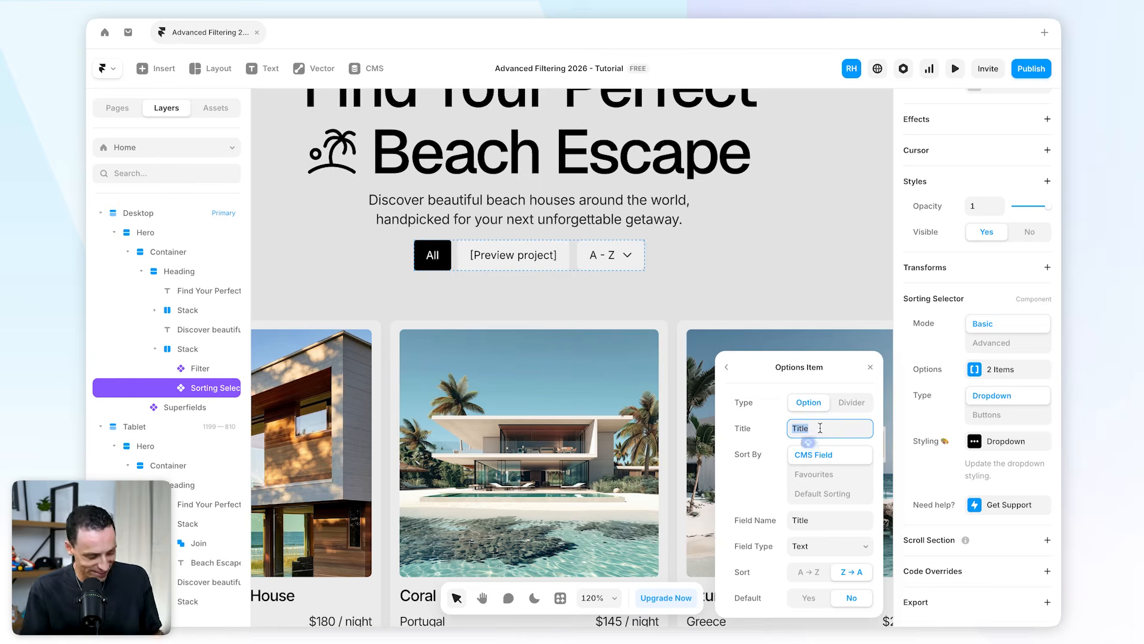
{"action": "type", "text": "Z - A,"}
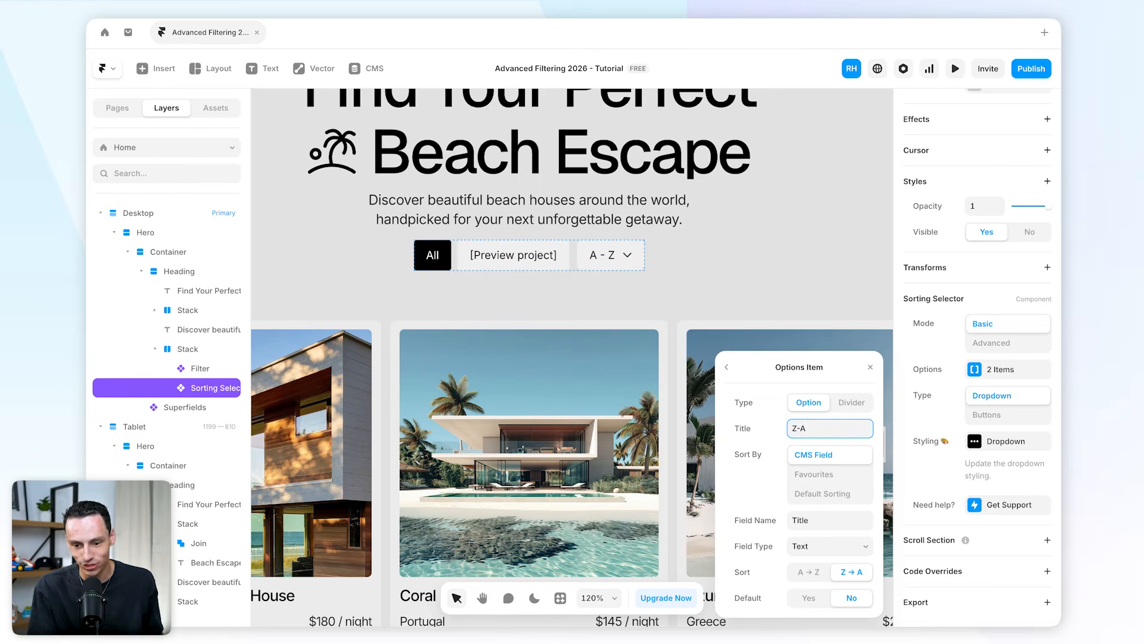
{"action": "key", "text": "Left"}
{"action": "key", "text": "Left"}
{"action": "left_click", "coordinate": [727, 367]}
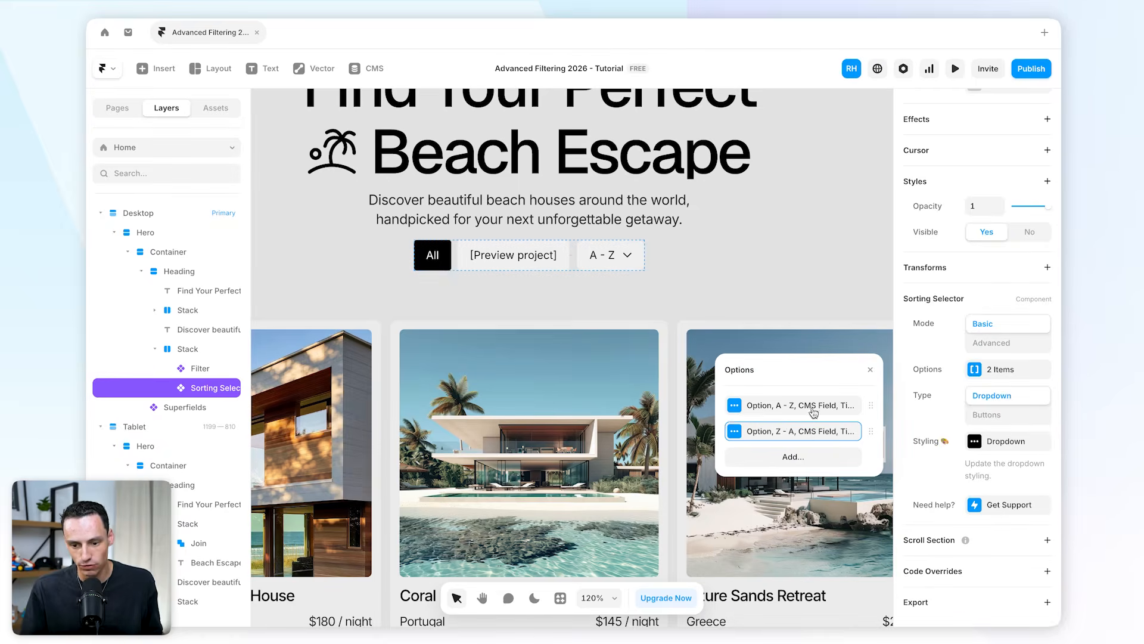
Preview the page and test the Z - A sort order on the listings.
{"action": "left_click", "coordinate": [784, 232]}
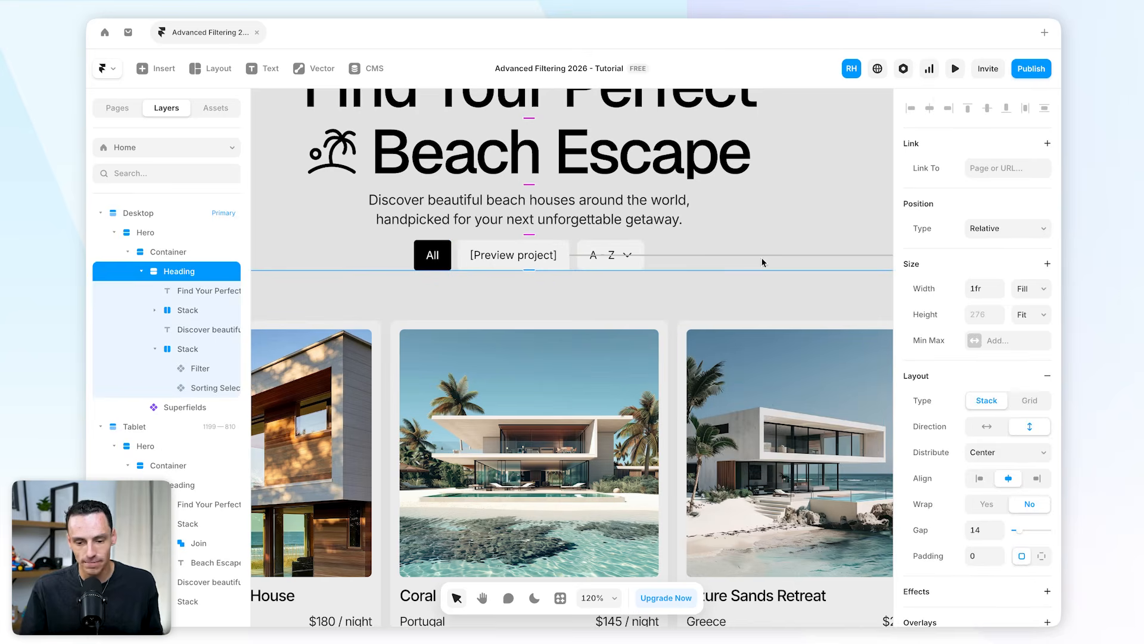
{"action": "left_click", "coordinate": [956, 69]}
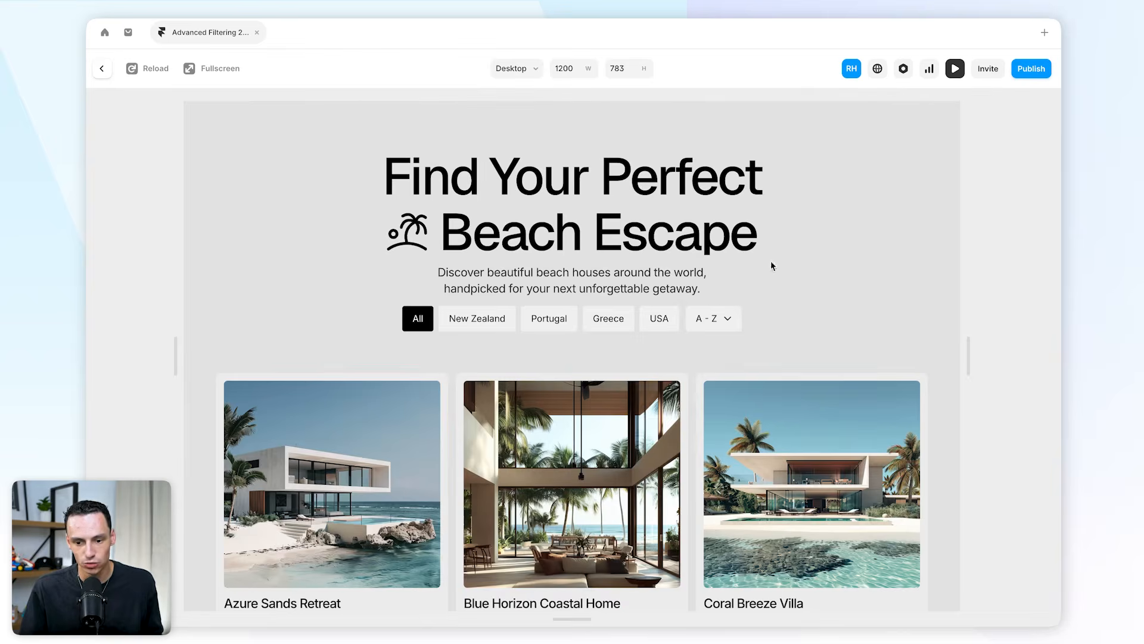
{"action": "left_click", "coordinate": [719, 317]}
{"action": "left_click", "coordinate": [715, 333]}
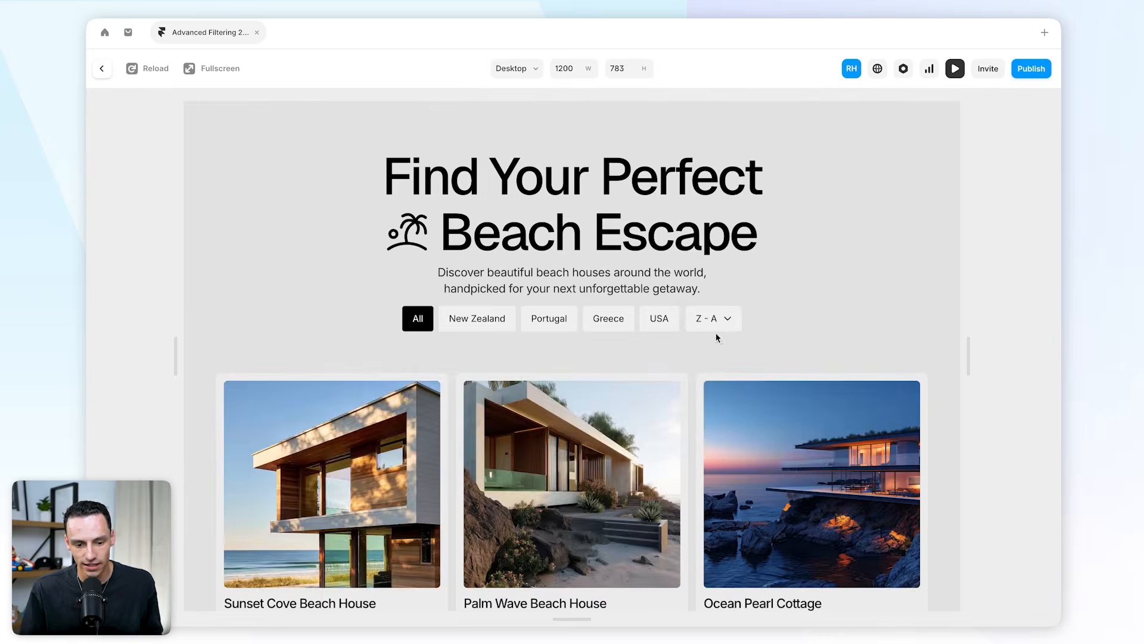
{"action": "scroll", "coordinate": [640, 364], "scroll_direction": "down", "scroll_amount": 1}
{"action": "scroll", "coordinate": [640, 364], "scroll_direction": "down", "scroll_amount": 5}
{"action": "scroll", "coordinate": [794, 293], "scroll_direction": "up", "scroll_amount": 6}
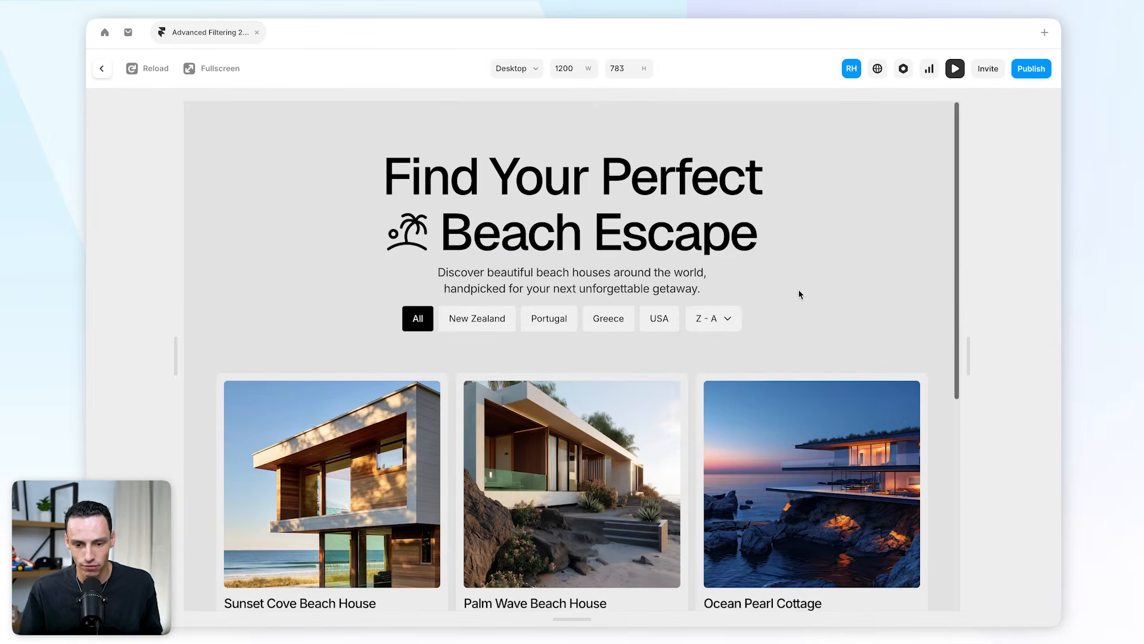
In the preview, filter by New Zealand and check the sort dropdown.
{"action": "left_click", "coordinate": [491, 320]}
{"action": "scroll", "coordinate": [665, 316], "scroll_direction": "down", "scroll_amount": 2}
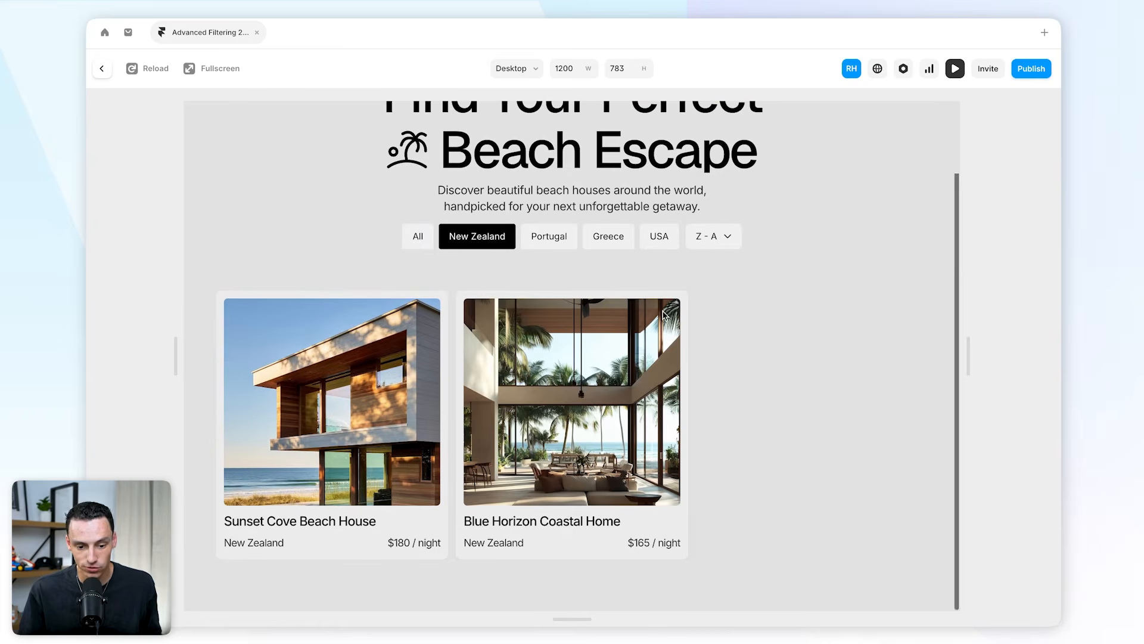
{"action": "left_click", "coordinate": [722, 243]}
{"action": "left_click", "coordinate": [718, 220]}
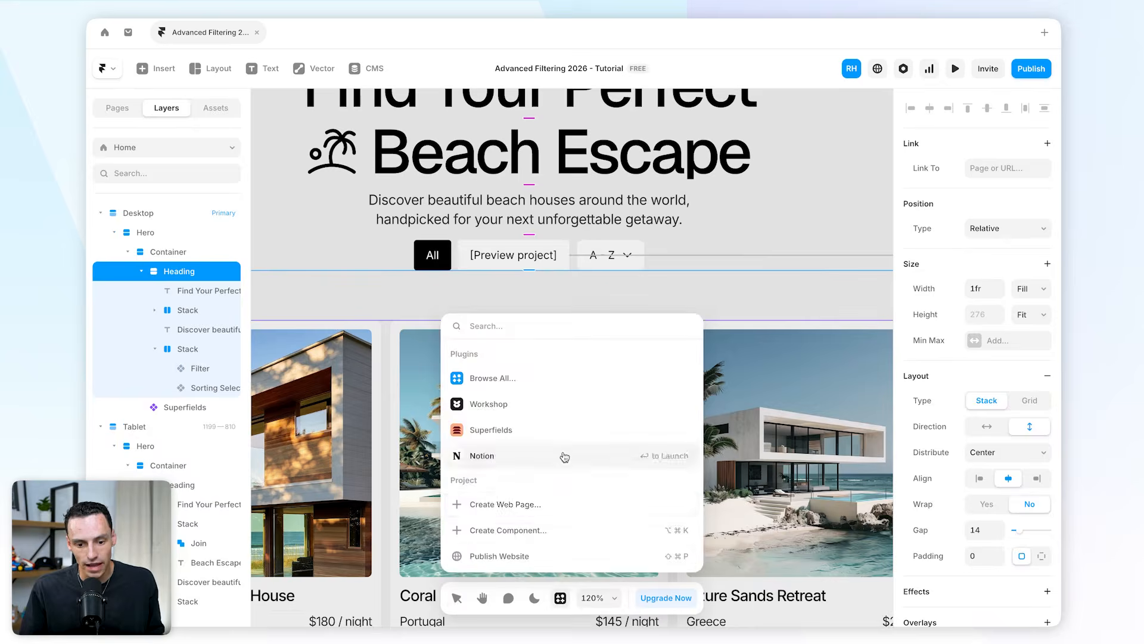
Add a Reset Filters Button from the Superfields Filtering power-up and nest it in the filter stack.
{"action": "left_click", "coordinate": [562, 432]}
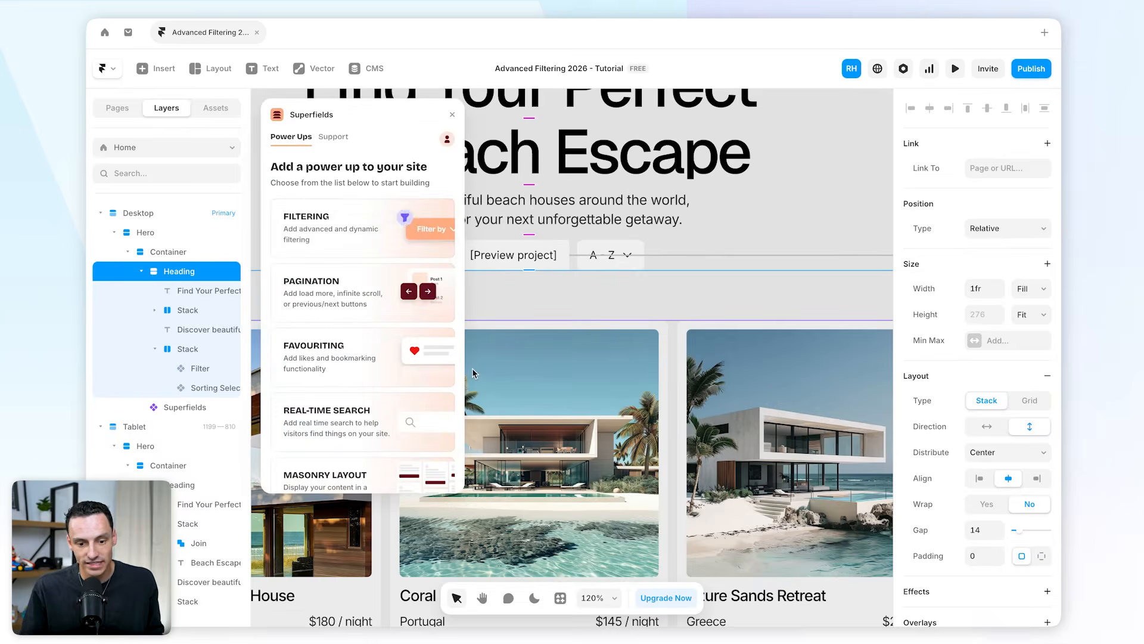
{"action": "left_click", "coordinate": [390, 240]}
{"action": "left_click", "coordinate": [358, 477]}
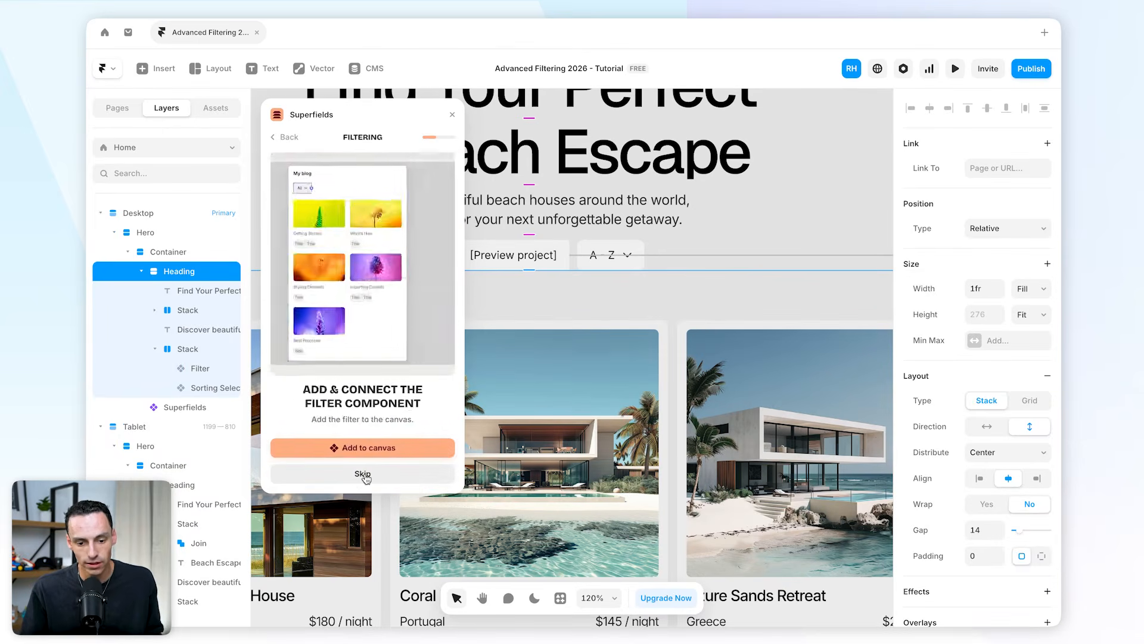
{"action": "left_click", "coordinate": [362, 475]}
{"action": "left_click", "coordinate": [364, 476]}
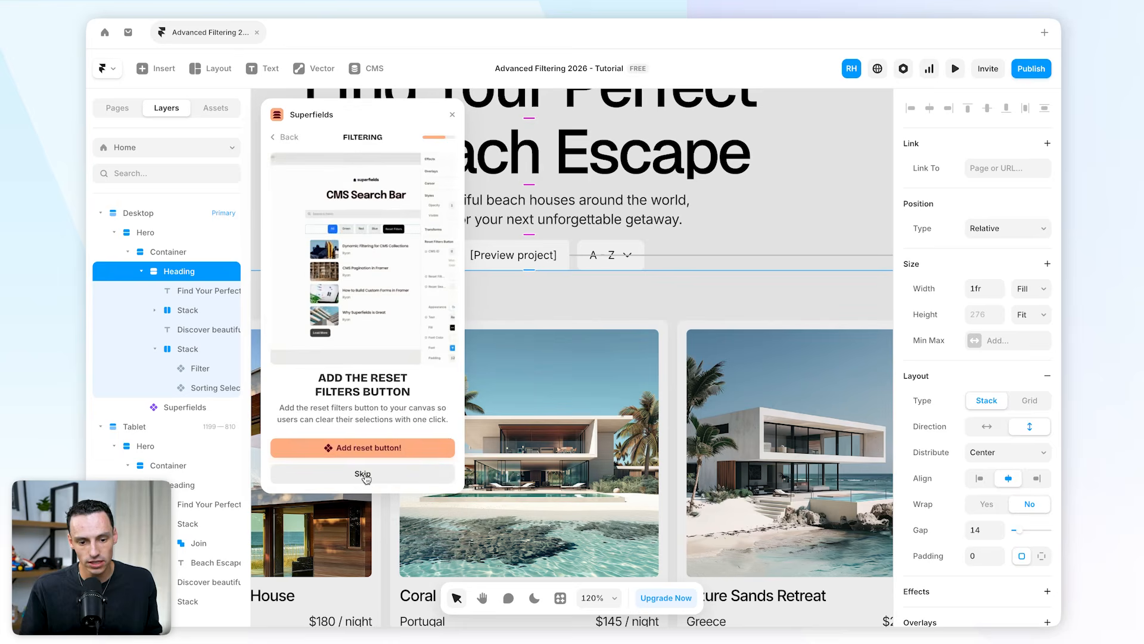
{"action": "left_click", "coordinate": [375, 449]}
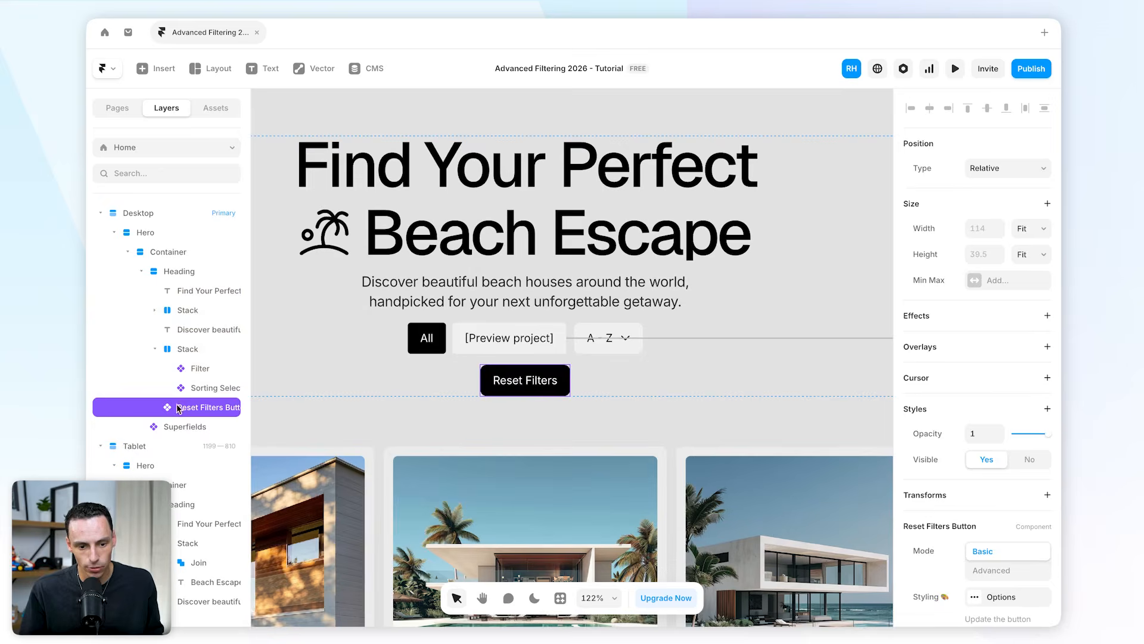
{"action": "left_click_drag", "start_coordinate": [178, 409], "coordinate": [193, 408]}
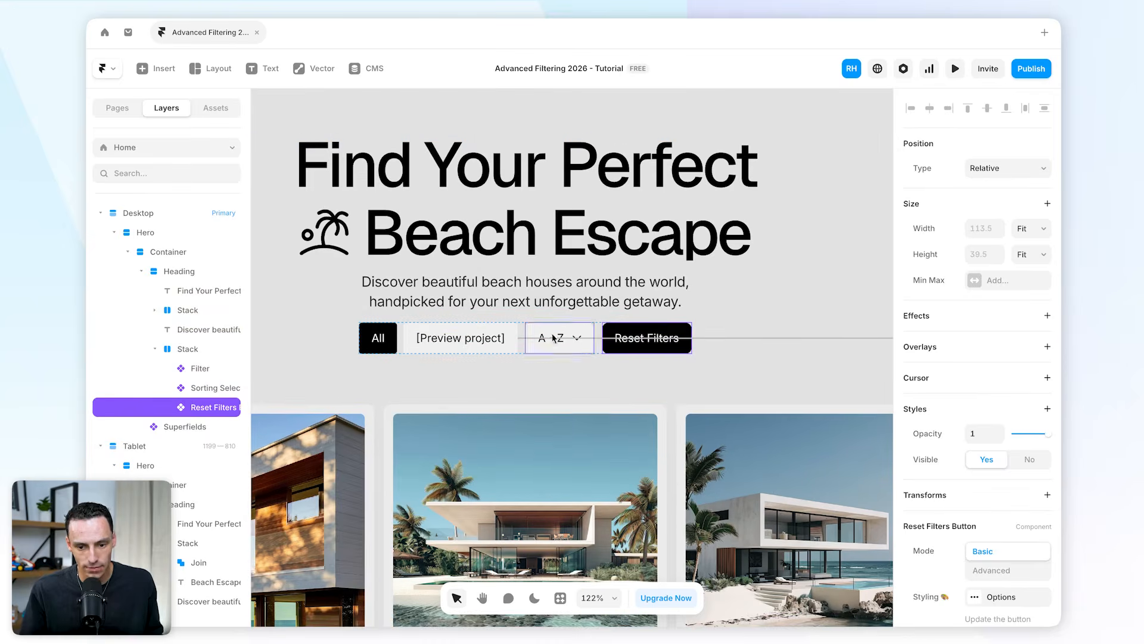
Preview the page and test combined country filters, Z - A sorting and the Reset Filters button.
{"action": "scroll", "coordinate": [942, 496], "scroll_direction": "down", "scroll_amount": 3}
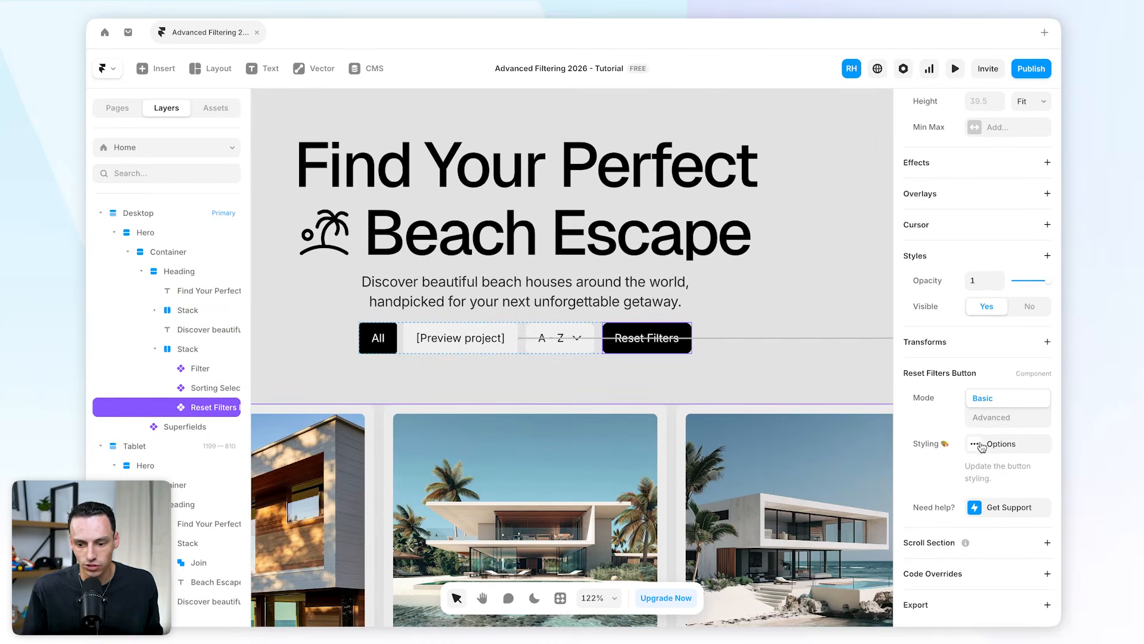
{"action": "left_click", "coordinate": [956, 70]}
{"action": "left_click", "coordinate": [545, 322]}
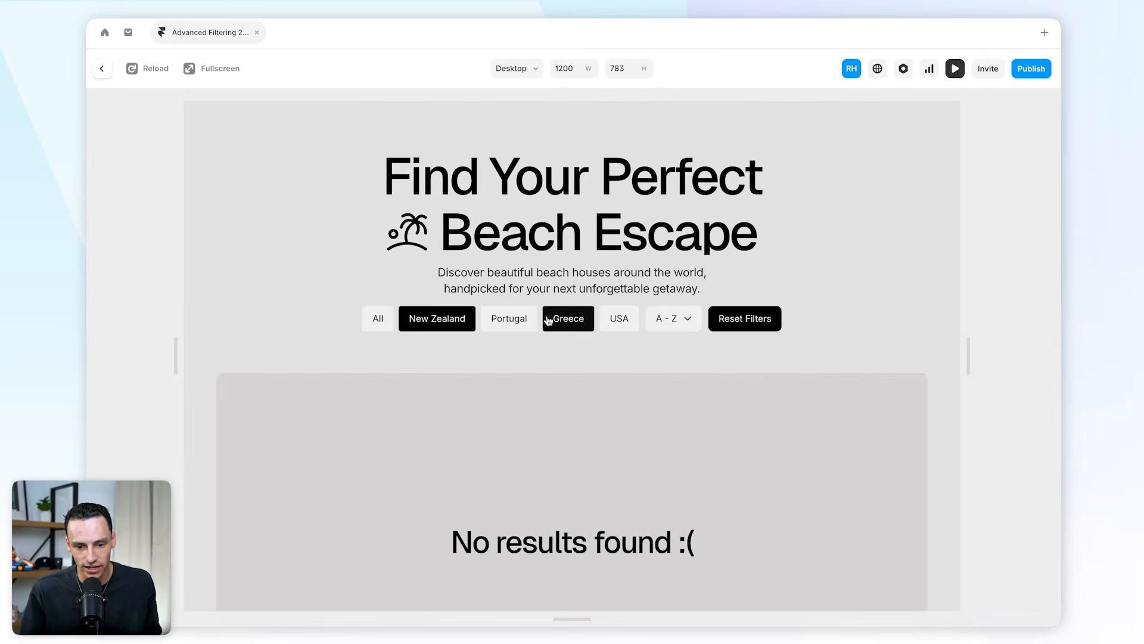
{"action": "left_click", "coordinate": [650, 333]}
{"action": "left_click", "coordinate": [661, 332]}
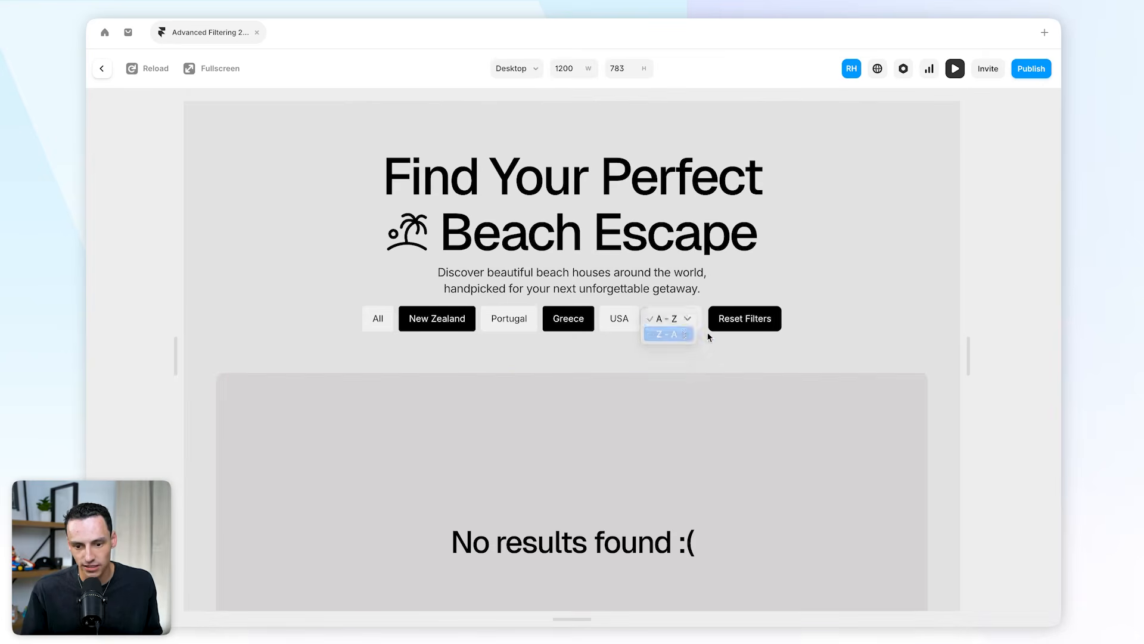
{"action": "left_click", "coordinate": [749, 323]}
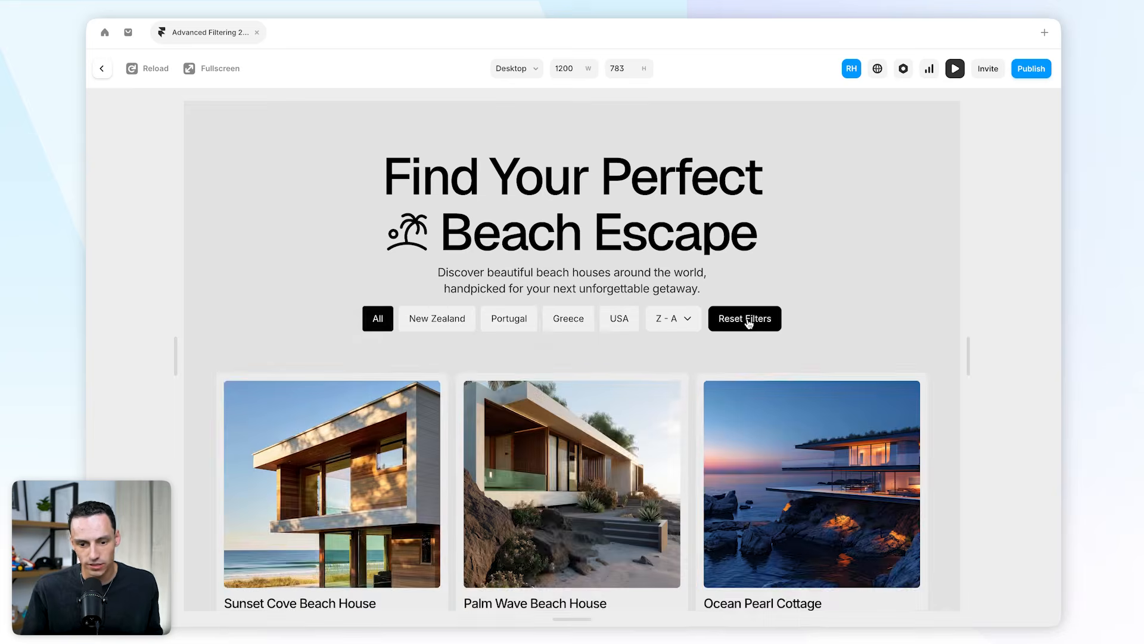
{"action": "scroll", "coordinate": [688, 347], "scroll_direction": "down", "scroll_amount": 3}
{"action": "scroll", "coordinate": [687, 342], "scroll_direction": "down", "scroll_amount": 3}
{"action": "scroll", "coordinate": [686, 344], "scroll_direction": "up", "scroll_amount": 7}
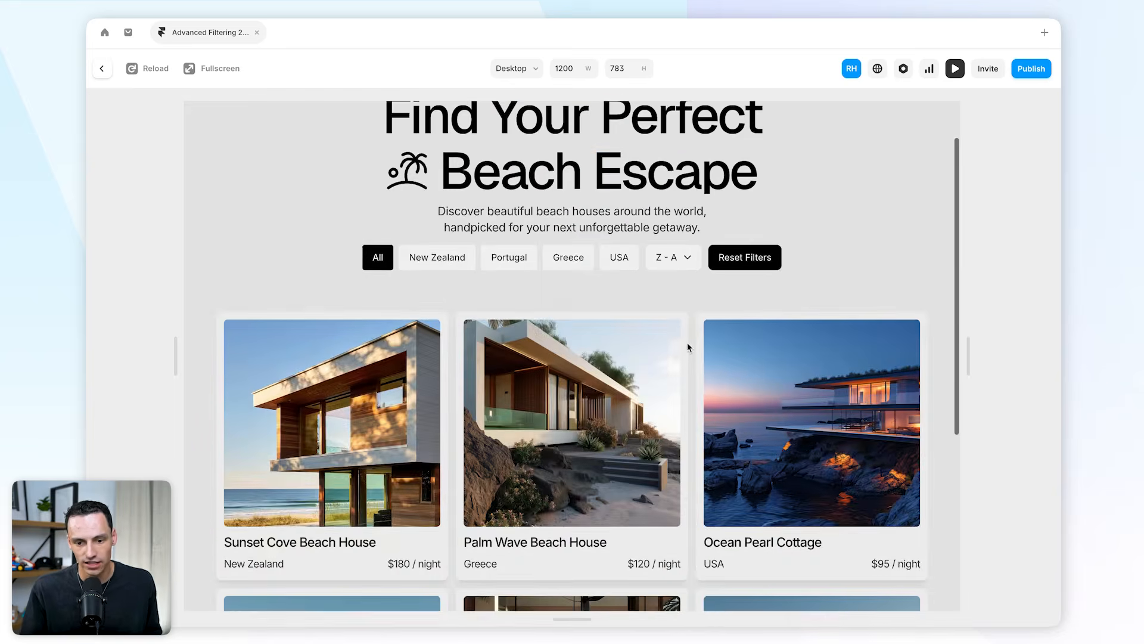
{"action": "key", "text": "Escape"}
Add a Search Bar from the Superfields Real-Time Search power-up into the filter stack.
{"action": "scroll", "coordinate": [658, 276], "scroll_direction": "down", "scroll_amount": 3}
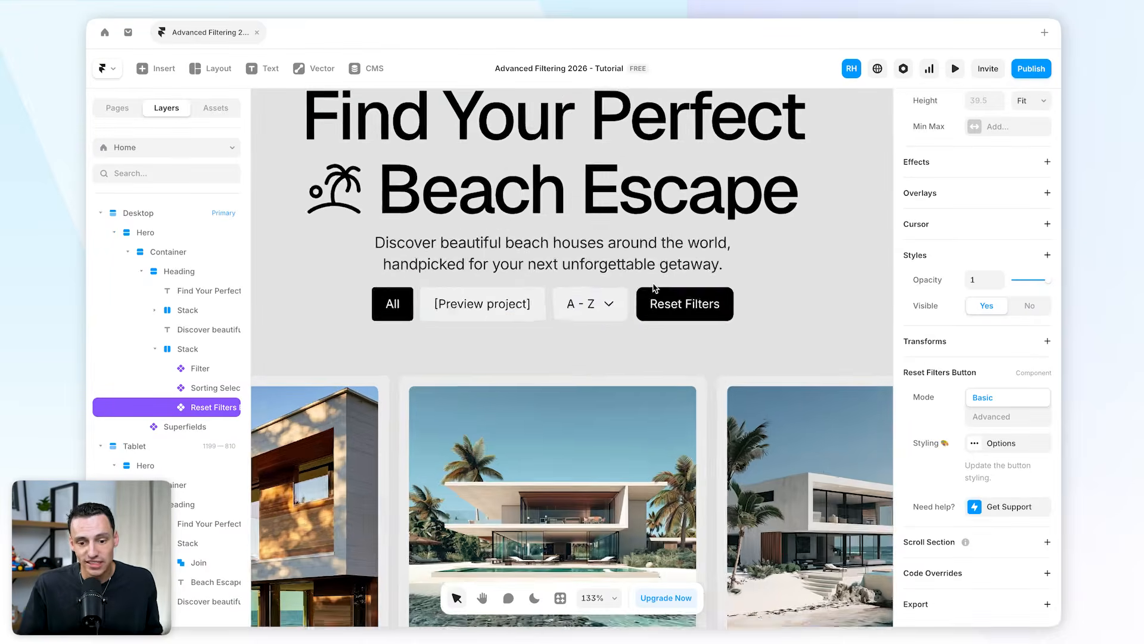
{"action": "left_click", "coordinate": [560, 599]}
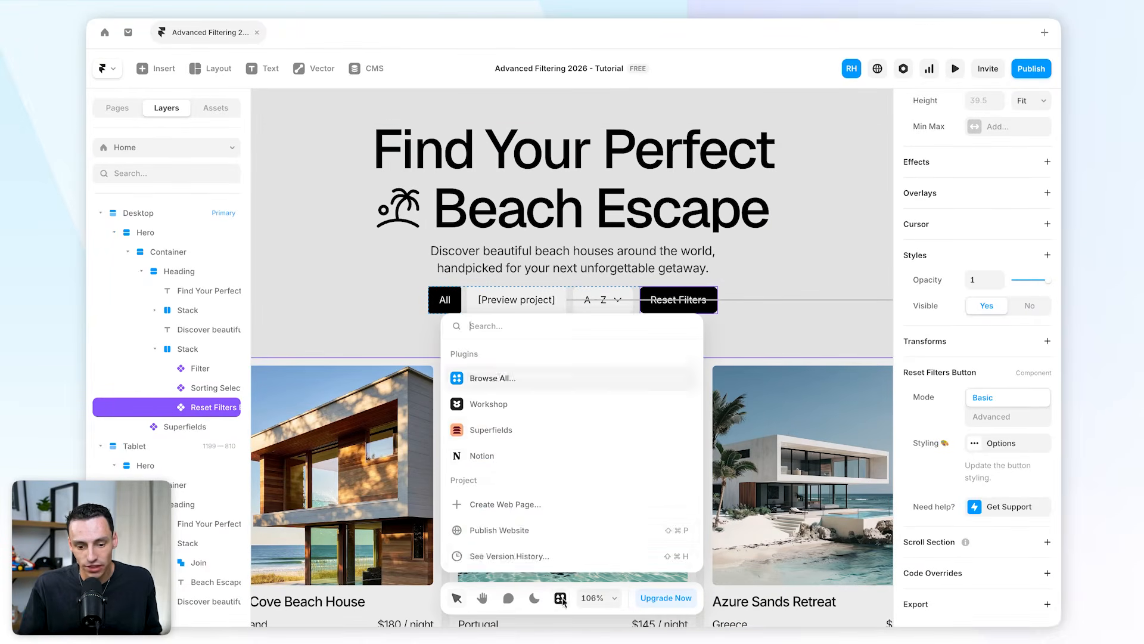
{"action": "left_click", "coordinate": [514, 429]}
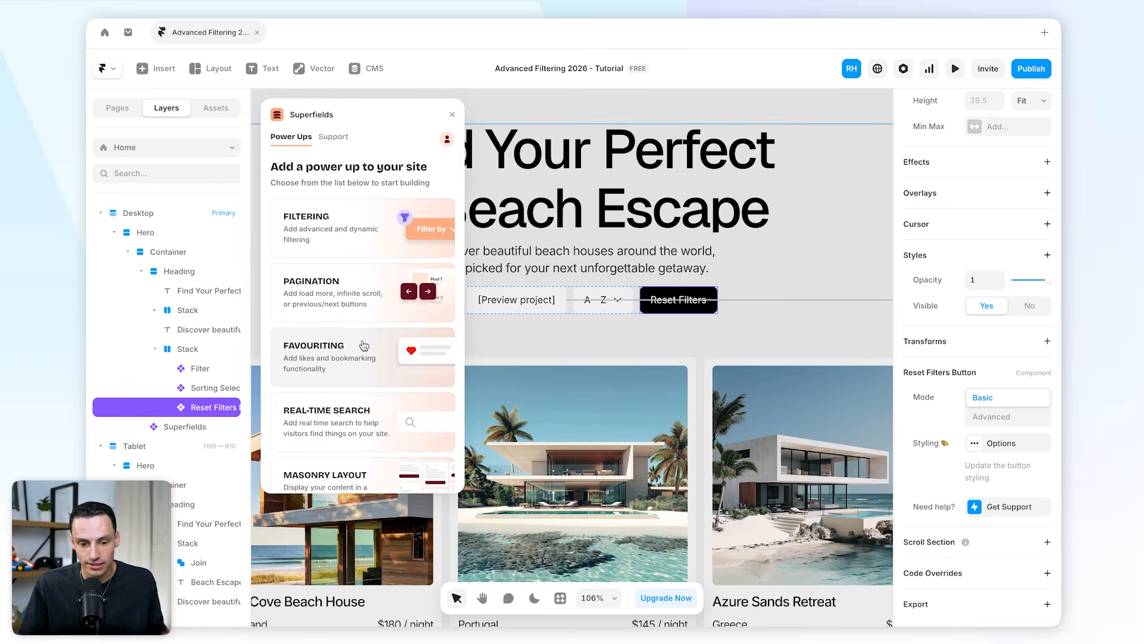
{"action": "scroll", "coordinate": [383, 342], "scroll_direction": "down", "scroll_amount": 5}
{"action": "scroll", "coordinate": [382, 343], "scroll_direction": "up", "scroll_amount": 3}
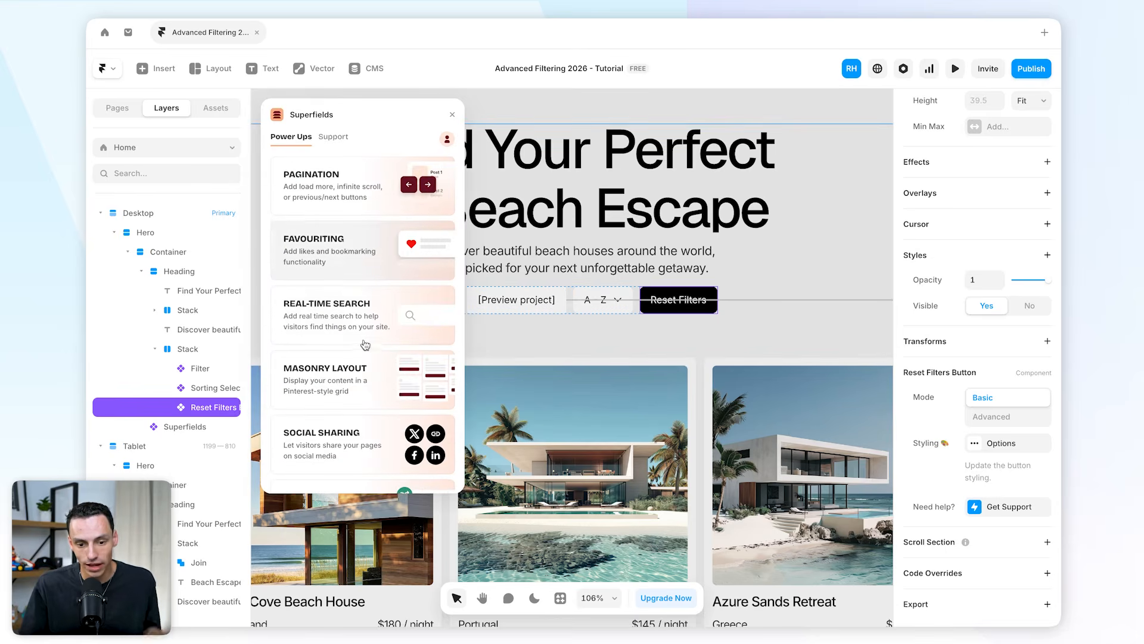
{"action": "left_click", "coordinate": [388, 322]}
{"action": "left_click", "coordinate": [357, 448]}
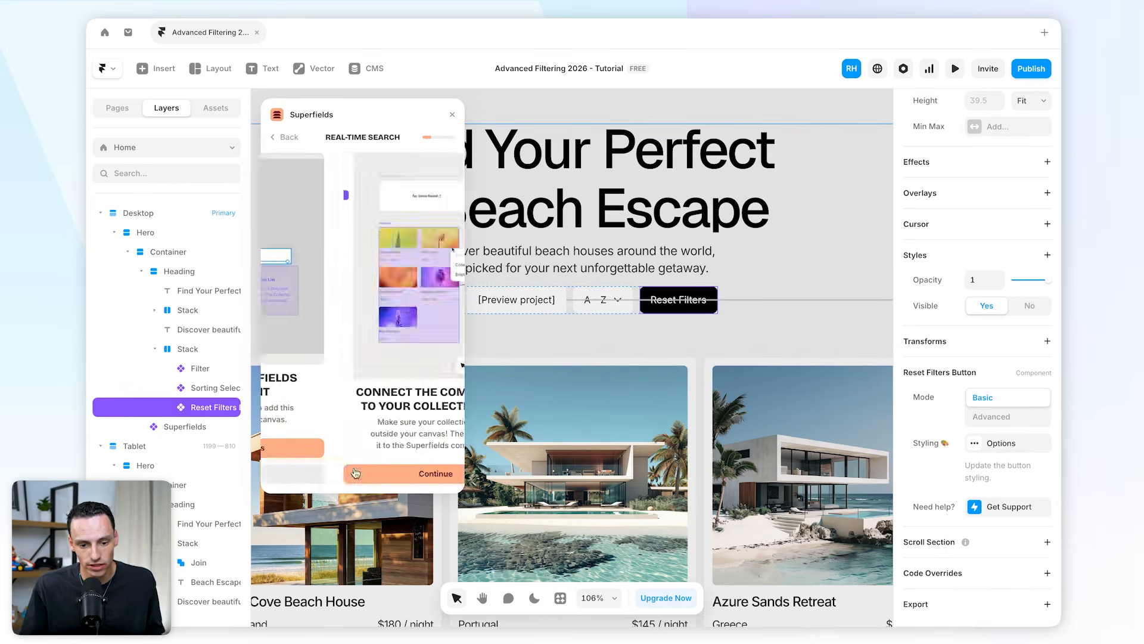
{"action": "left_click", "coordinate": [359, 444]}
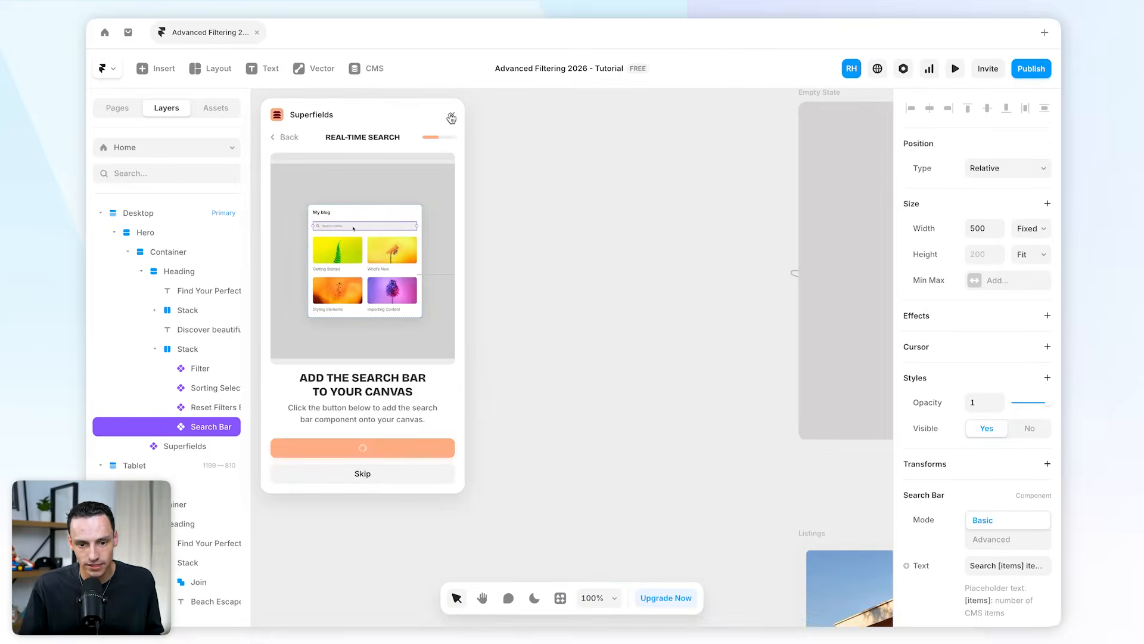
{"action": "left_click", "coordinate": [453, 114]}
Resize the Search Bar to about 235 px wide.
{"action": "scroll", "coordinate": [606, 380], "scroll_direction": "up", "scroll_amount": 2}
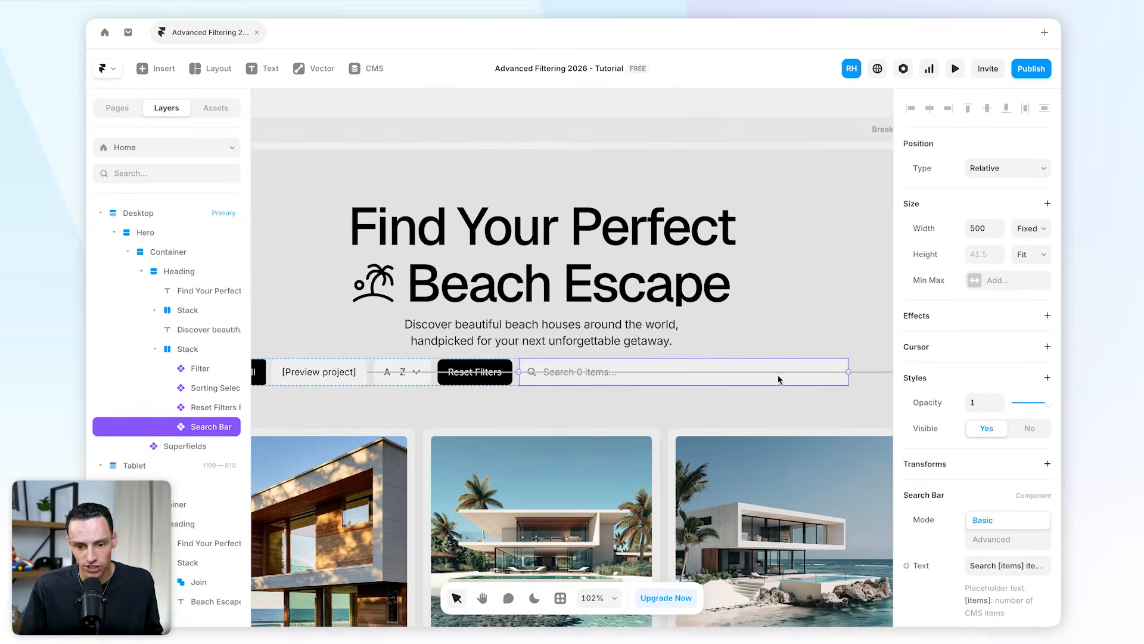
{"action": "left_click_drag", "start_coordinate": [848, 371], "coordinate": [675, 395]}
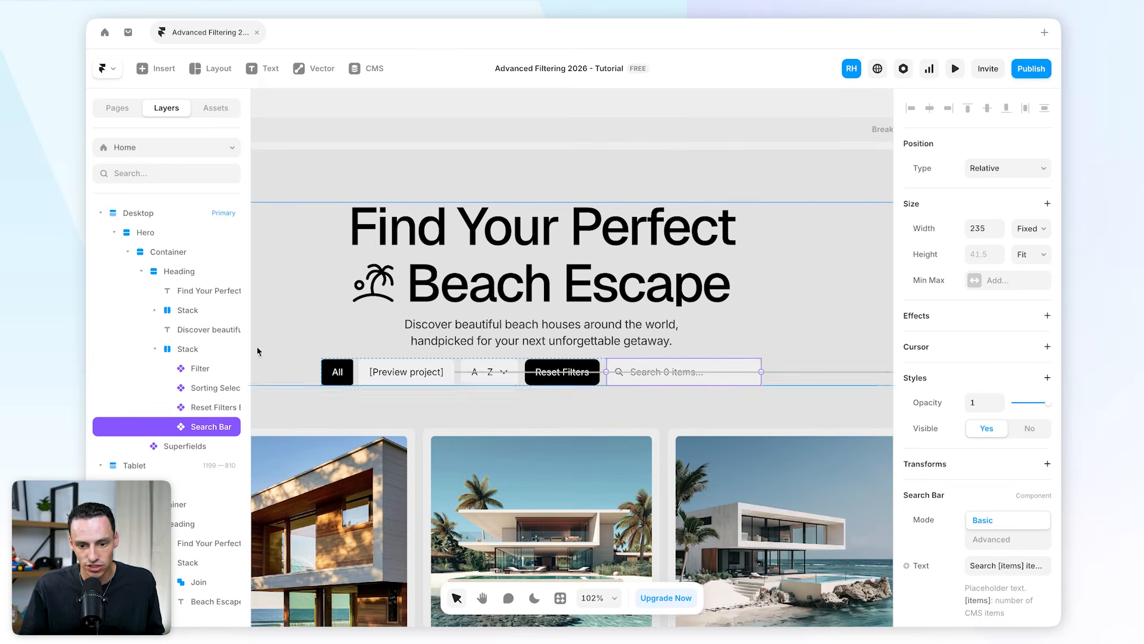
{"action": "scroll", "coordinate": [924, 398], "scroll_direction": "down", "scroll_amount": 5}
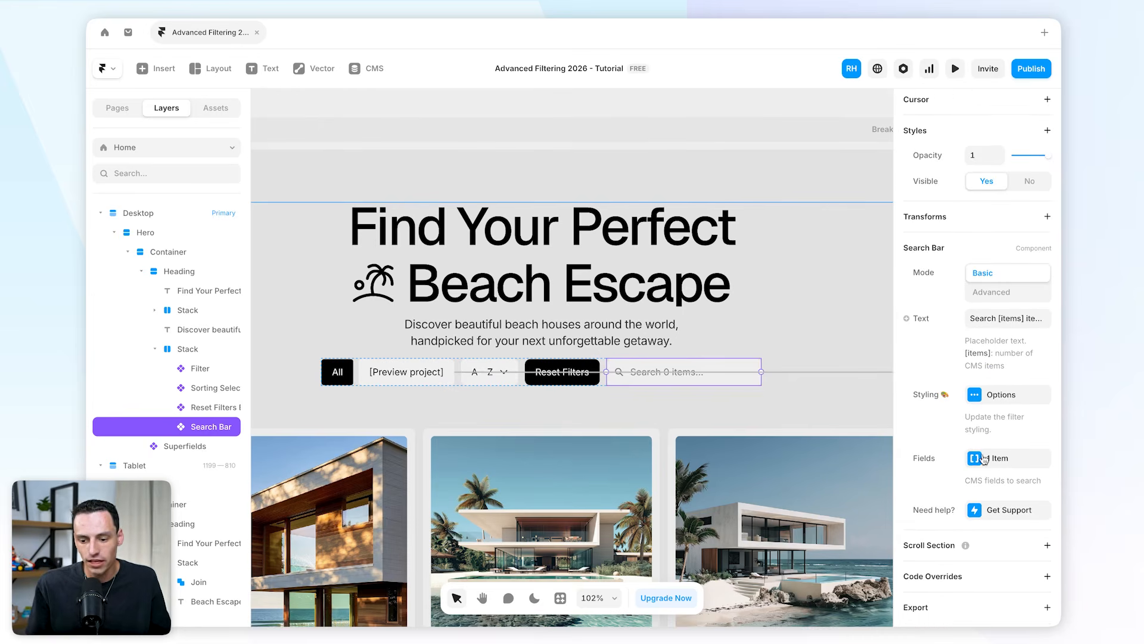
Inspect the Search Bar's existing Title search field settings.
{"action": "left_click", "coordinate": [992, 457]}
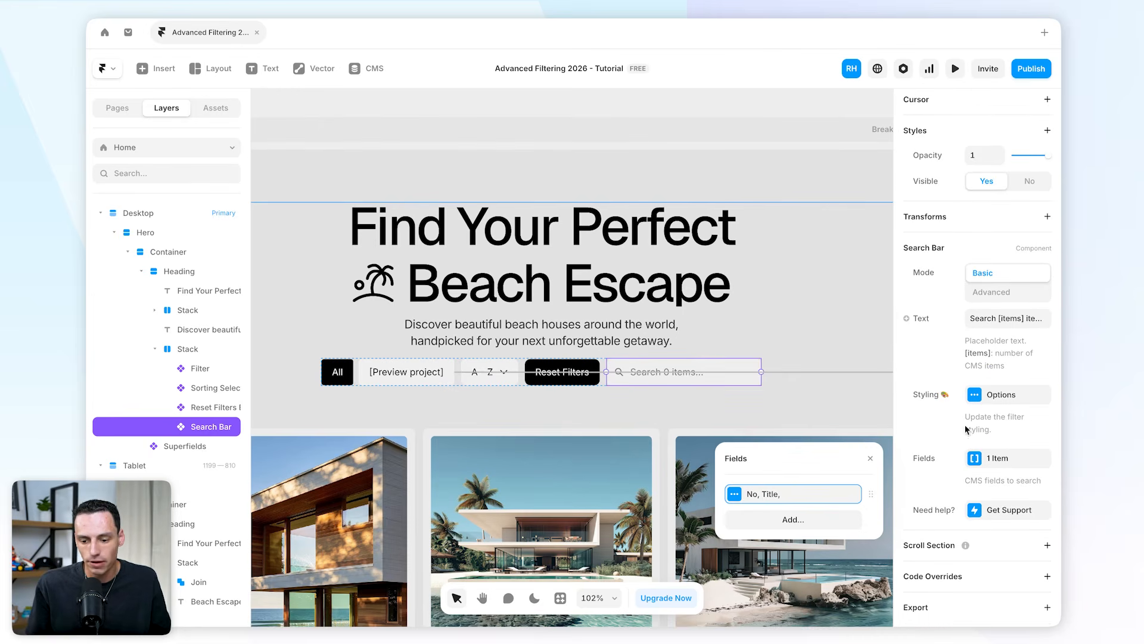
{"action": "left_click", "coordinate": [774, 492]}
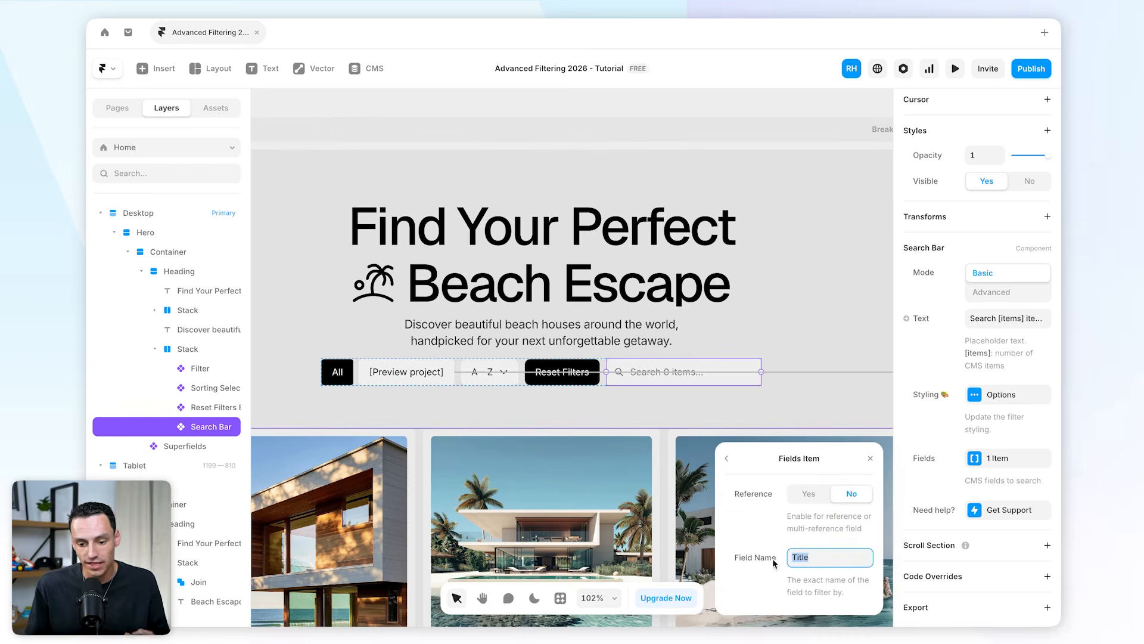
{"action": "left_click", "coordinate": [744, 561]}
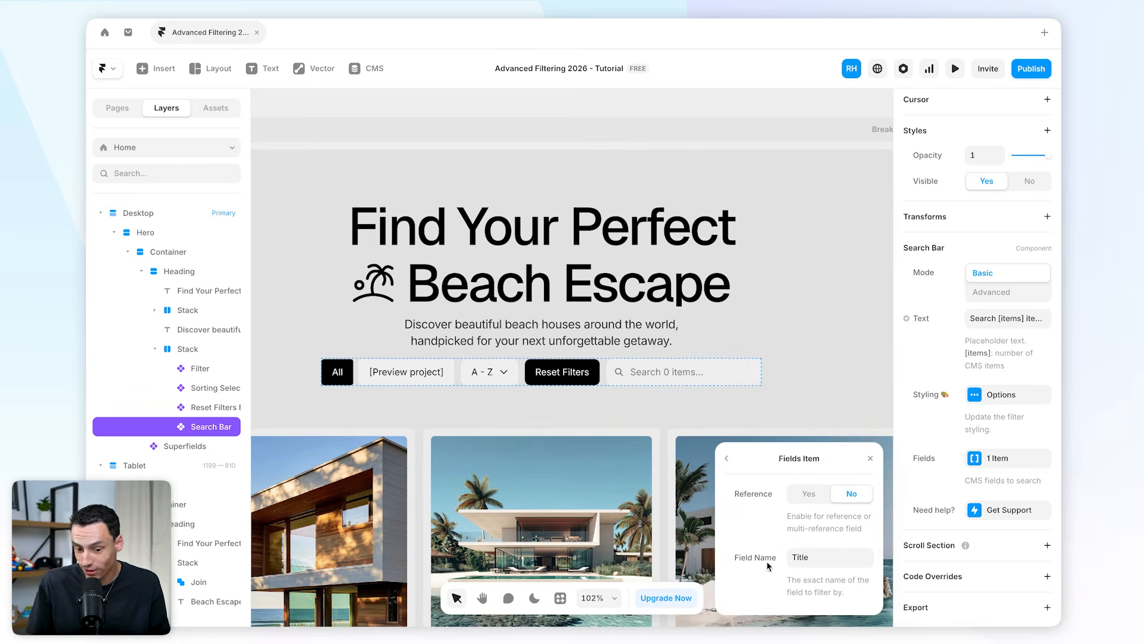
{"action": "scroll", "coordinate": [684, 346], "scroll_direction": "down", "scroll_amount": 5}
{"action": "scroll", "coordinate": [684, 346], "scroll_direction": "left", "scroll_amount": 2}
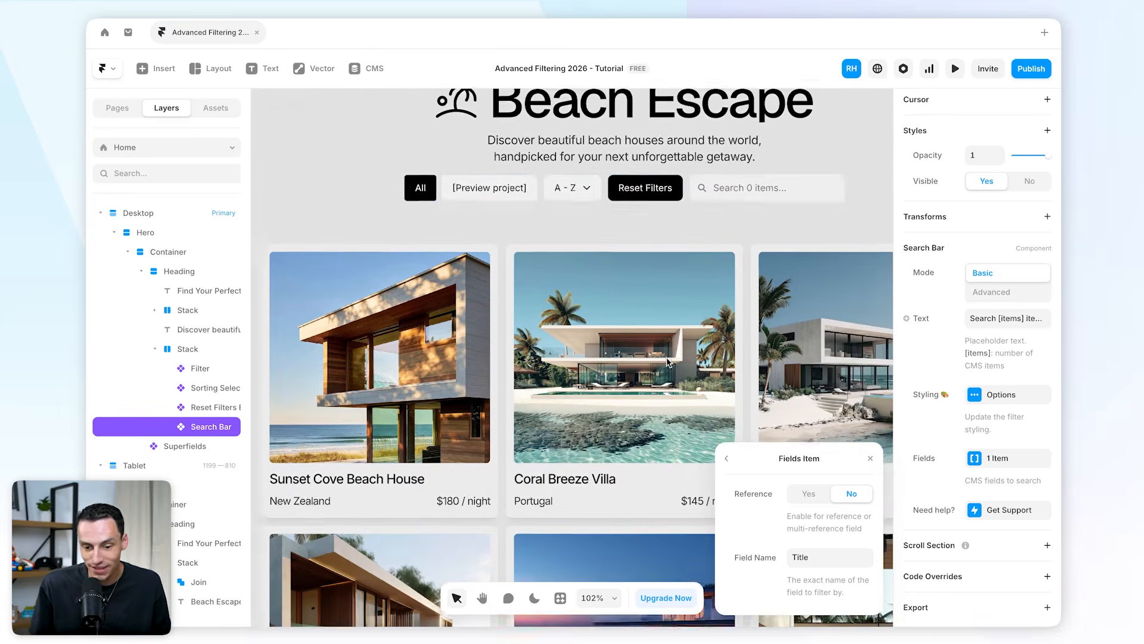
{"action": "left_click", "coordinate": [565, 483]}
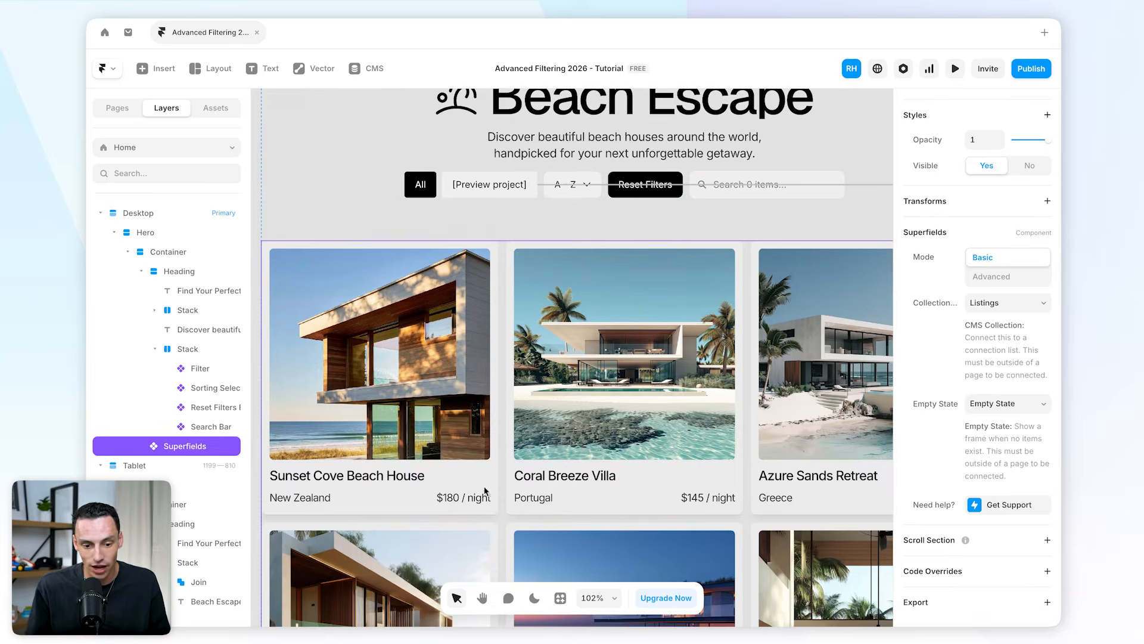
{"action": "scroll", "coordinate": [741, 350], "scroll_direction": "up", "scroll_amount": 2}
{"action": "scroll", "coordinate": [741, 350], "scroll_direction": "right", "scroll_amount": 1}
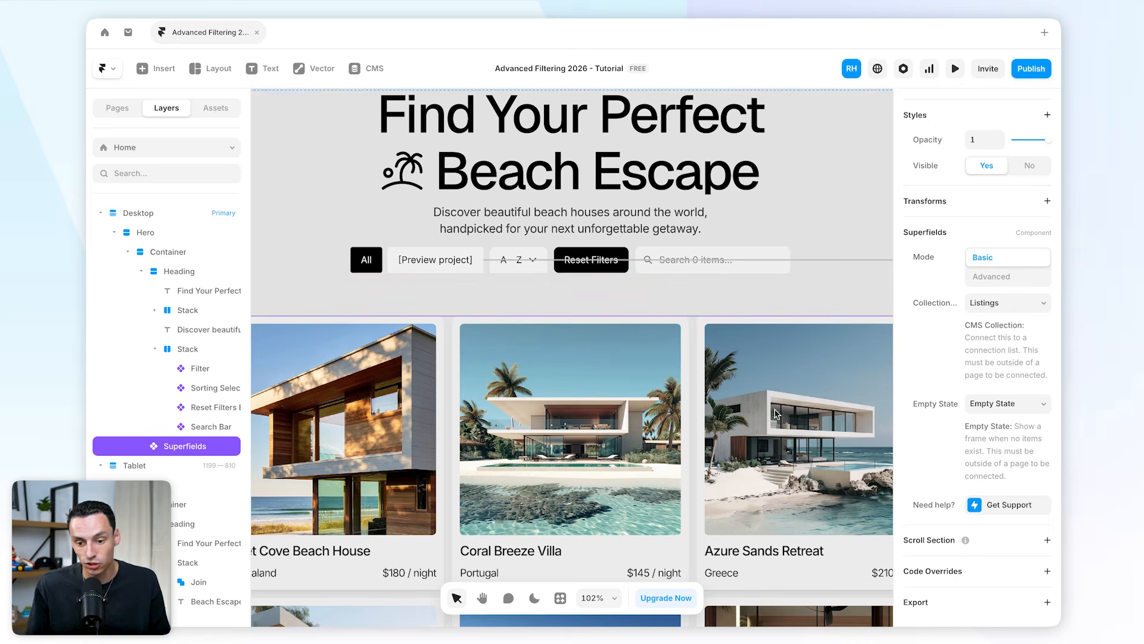
Add a second Search Bar field as a reference field named Country, with Title as the referenced field.
{"action": "left_click", "coordinate": [728, 285]}
{"action": "double_click", "coordinate": [729, 269]}
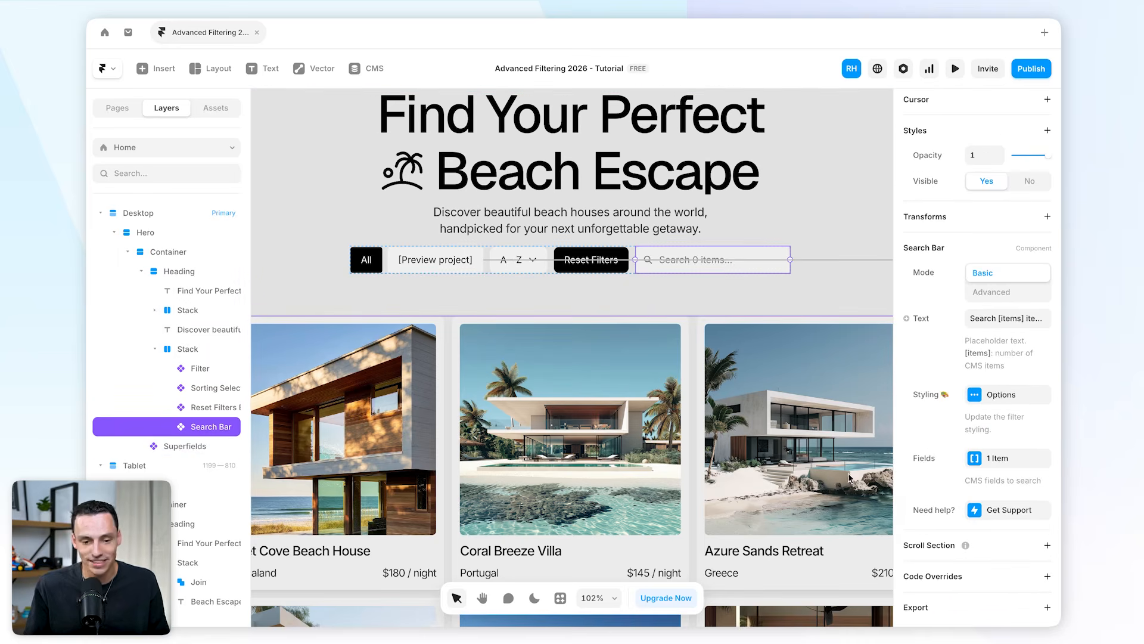
{"action": "left_click", "coordinate": [986, 459]}
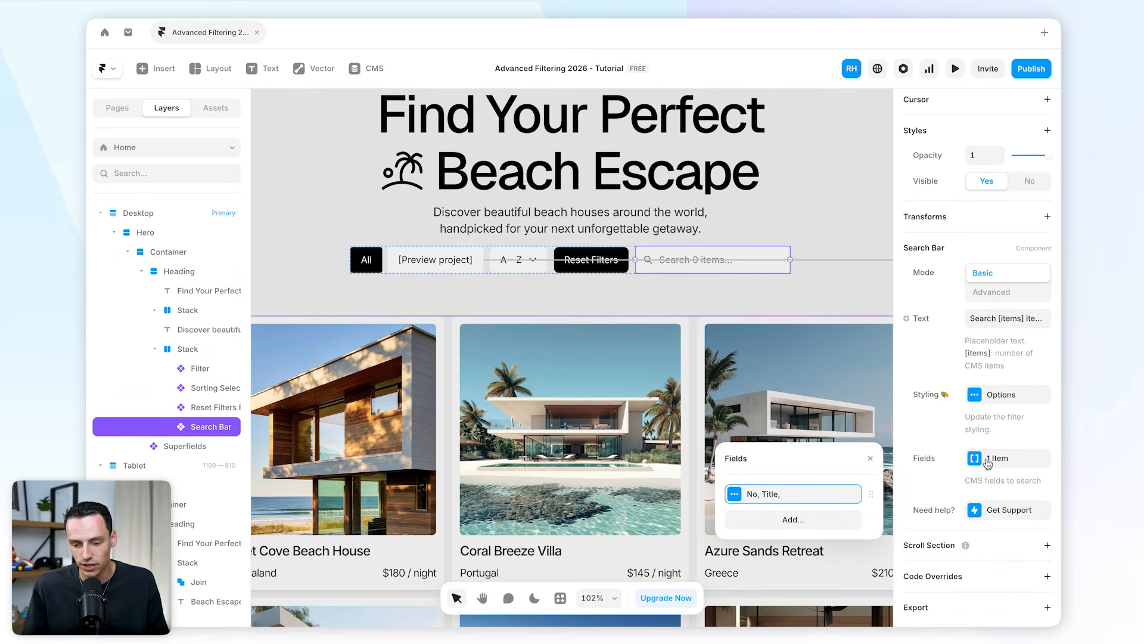
{"action": "left_click", "coordinate": [802, 520]}
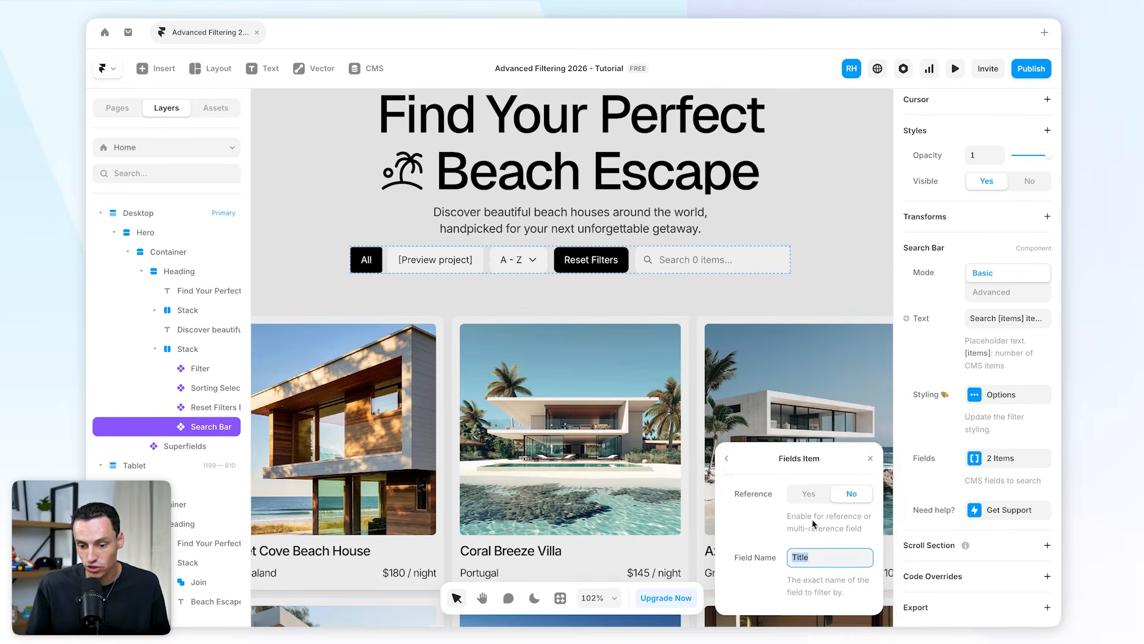
{"action": "left_click", "coordinate": [809, 494]}
{"action": "double_click", "coordinate": [808, 485]}
{"action": "type", "text": "Country"}
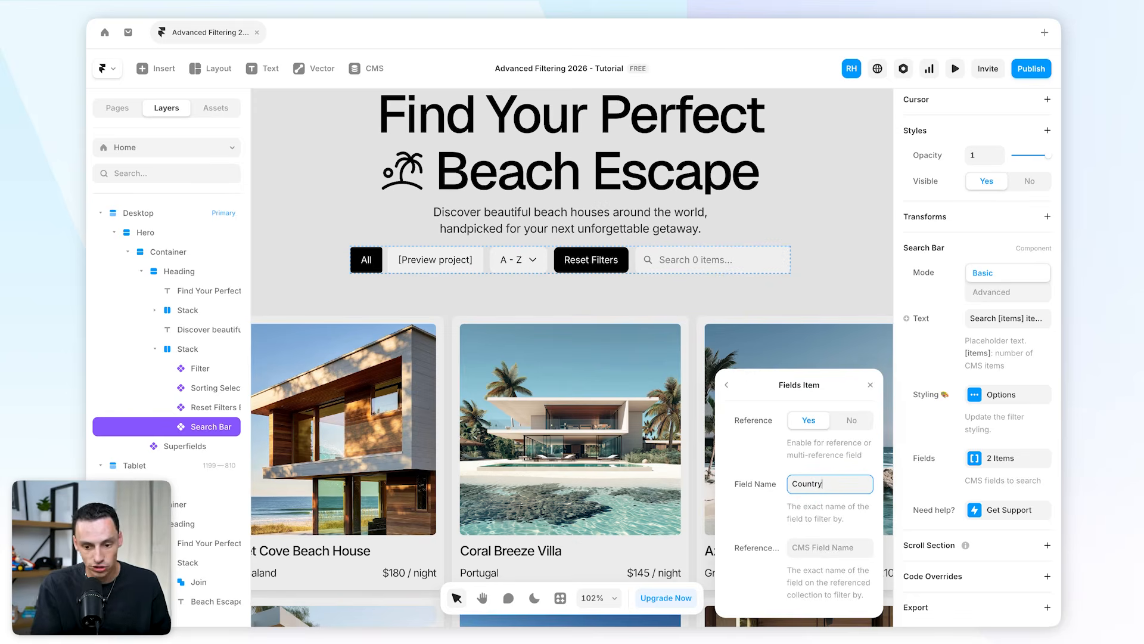
{"action": "left_click", "coordinate": [825, 548]}
{"action": "type", "text": "Title"}
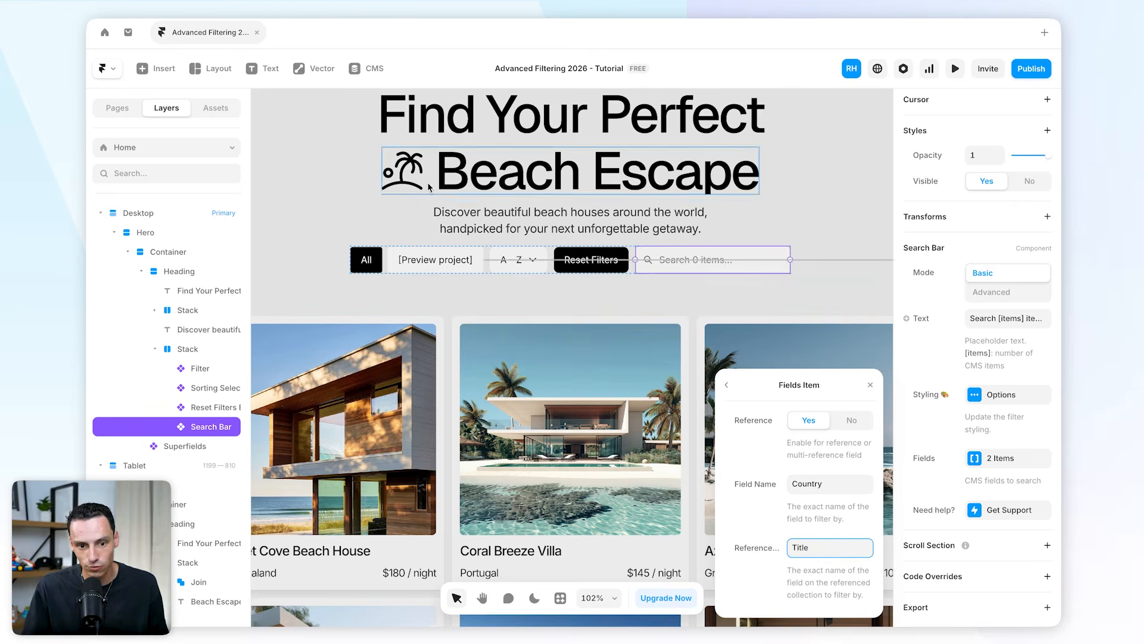
Open the CMS to review the Listings and Countries collections, then return to the canvas.
{"action": "left_click", "coordinate": [366, 69]}
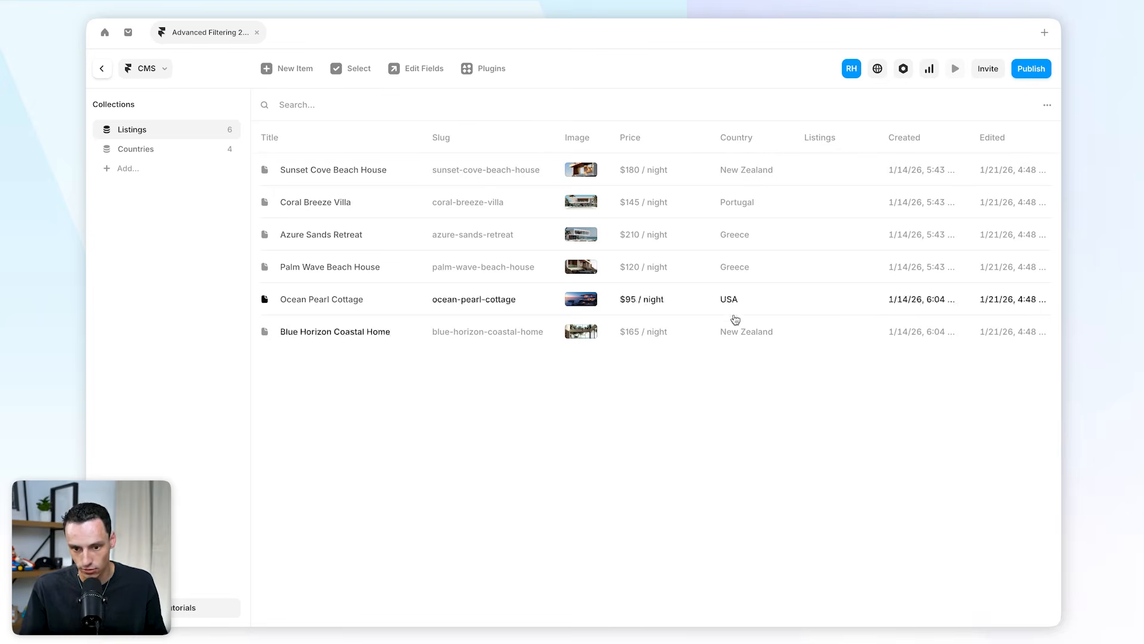
{"action": "left_click", "coordinate": [174, 154]}
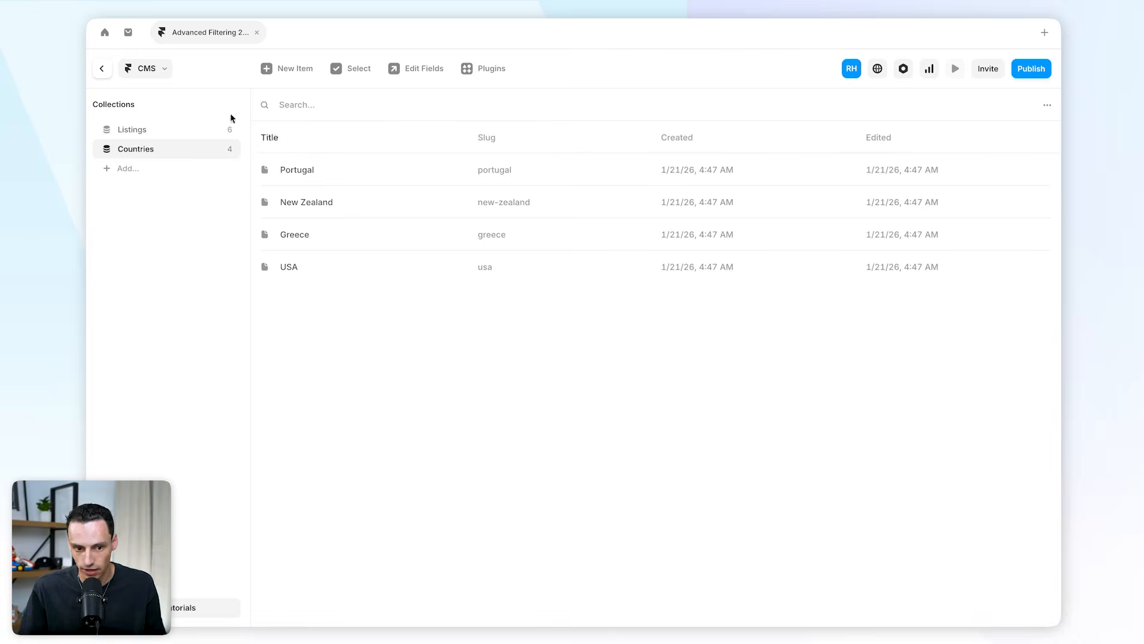
{"action": "left_click", "coordinate": [103, 68]}
{"action": "scroll", "coordinate": [700, 391], "scroll_direction": "down", "scroll_amount": 1}
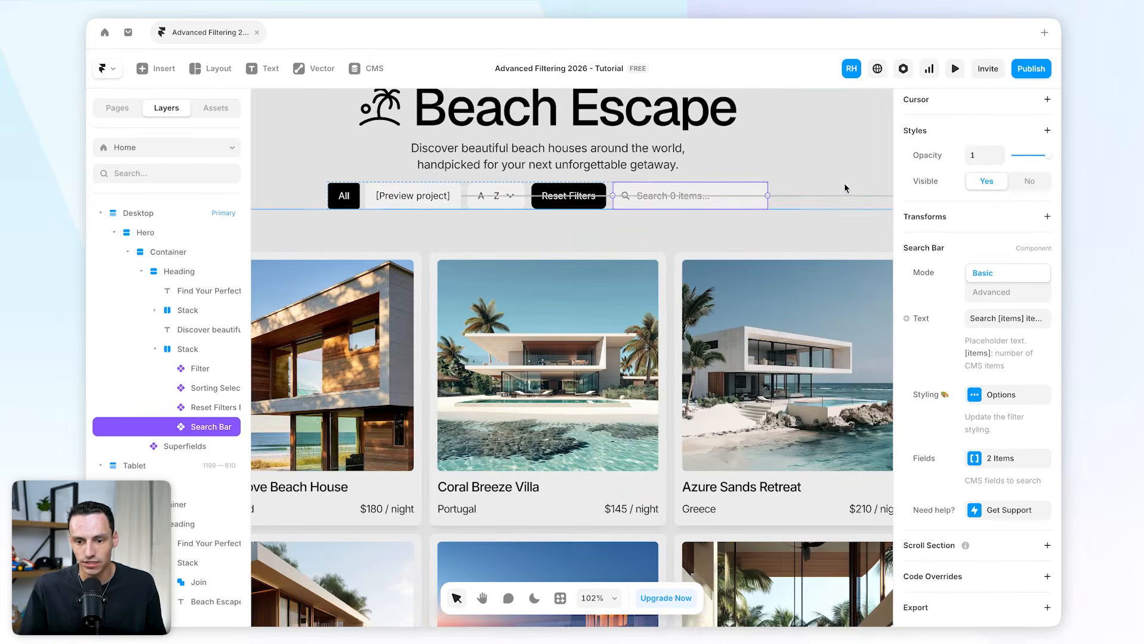
Preview the page and test real-time search with "Blue" and "new z", then clear the search.
{"action": "left_click", "coordinate": [955, 68]}
{"action": "scroll", "coordinate": [823, 293], "scroll_direction": "down", "scroll_amount": 1}
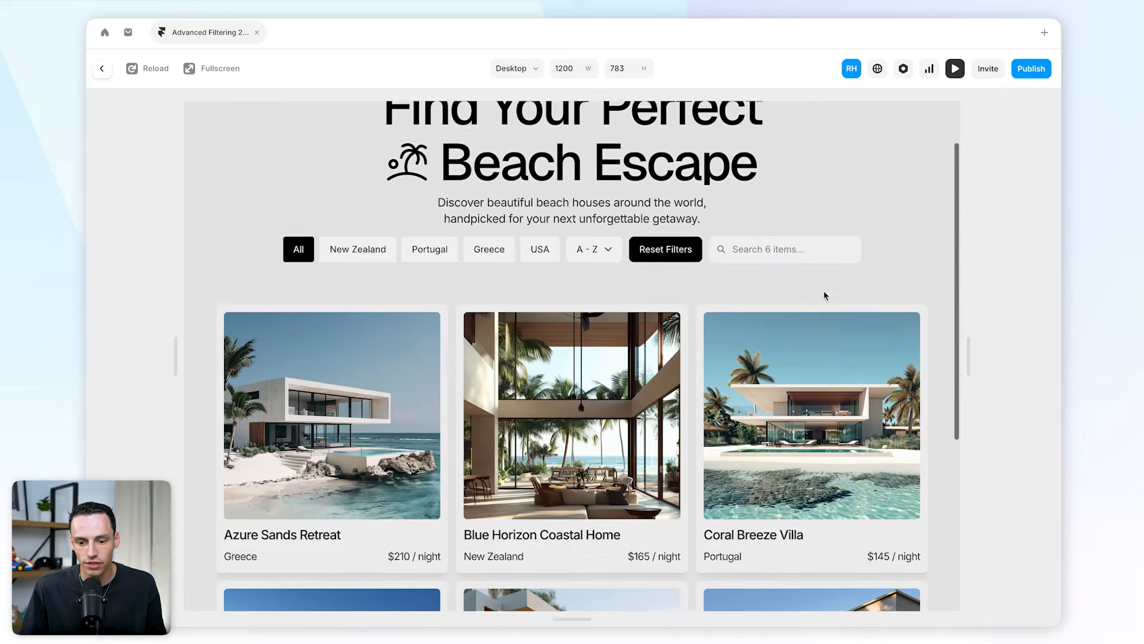
{"action": "left_click", "coordinate": [791, 257]}
{"action": "type", "text": "Blue"}
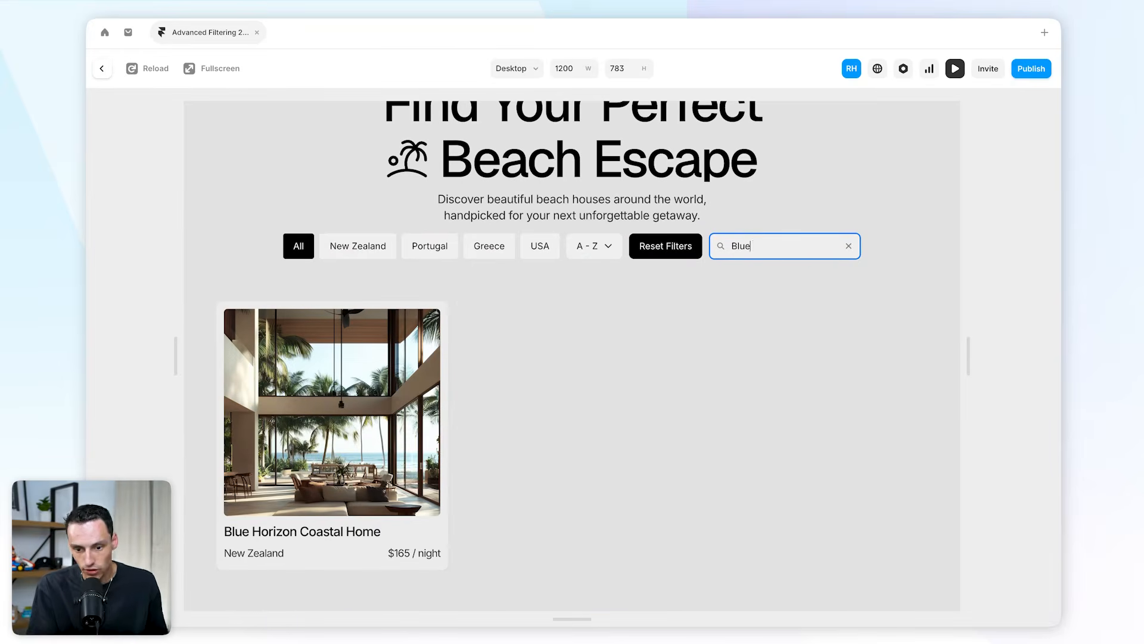
{"action": "key", "text": "BackSpace"}
{"action": "type", "text": "new"}
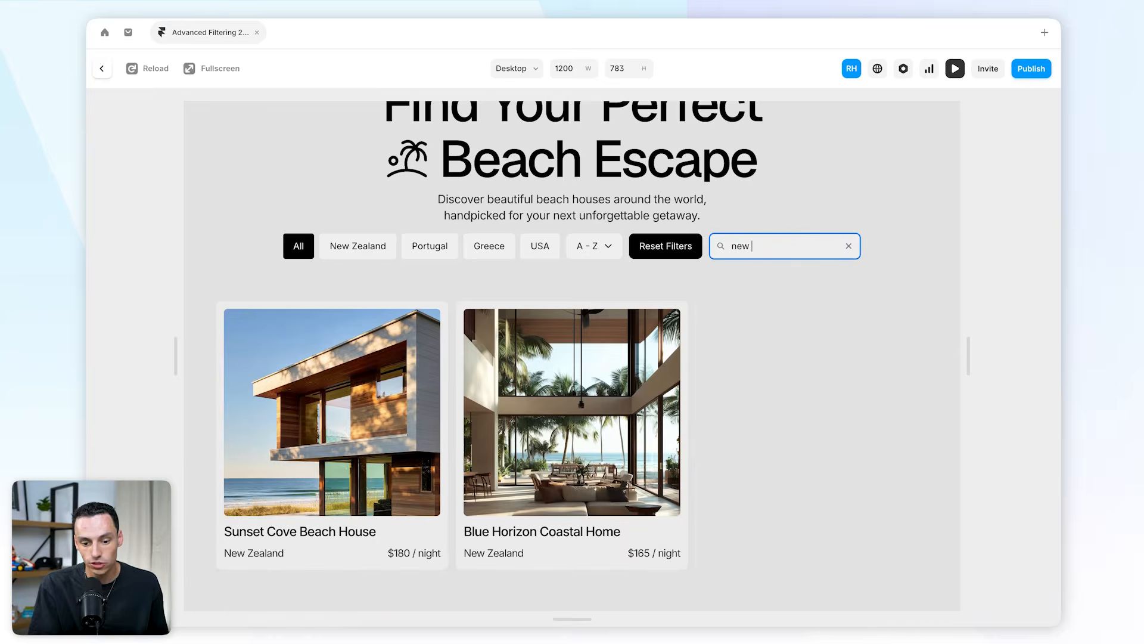
{"action": "type", "text": " ze"}
{"action": "key", "text": "BackSpace"}
{"action": "type", "text": "ze"}
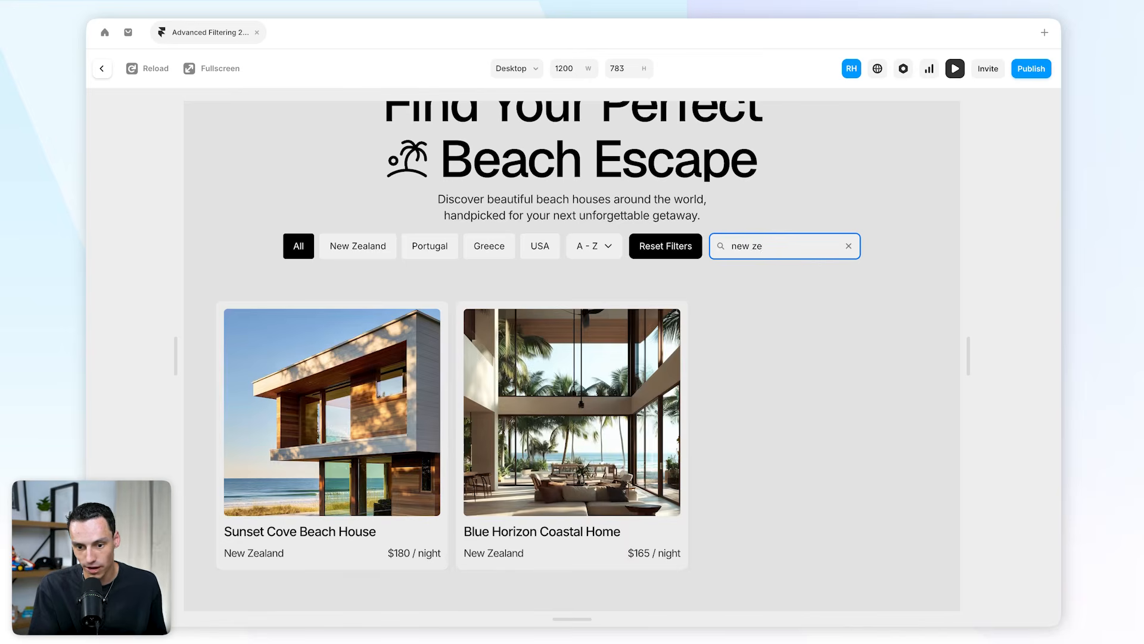
{"action": "type", "text": "j"}
{"action": "key", "text": "BackSpace"}
{"action": "key", "text": "BackSpace"}
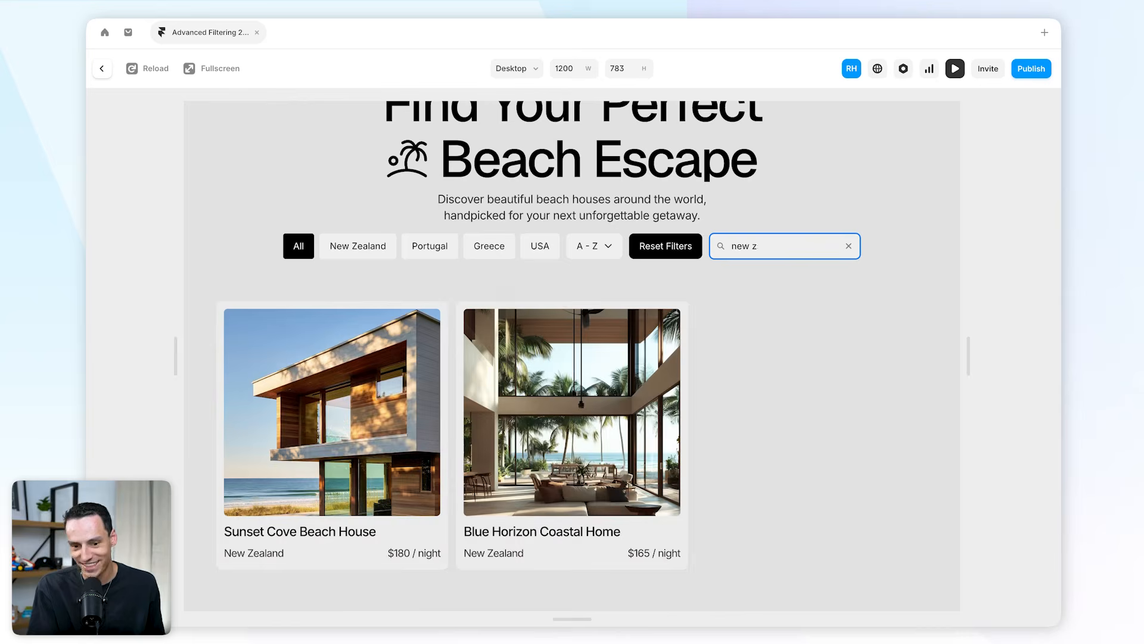
{"action": "left_click", "coordinate": [849, 246]}
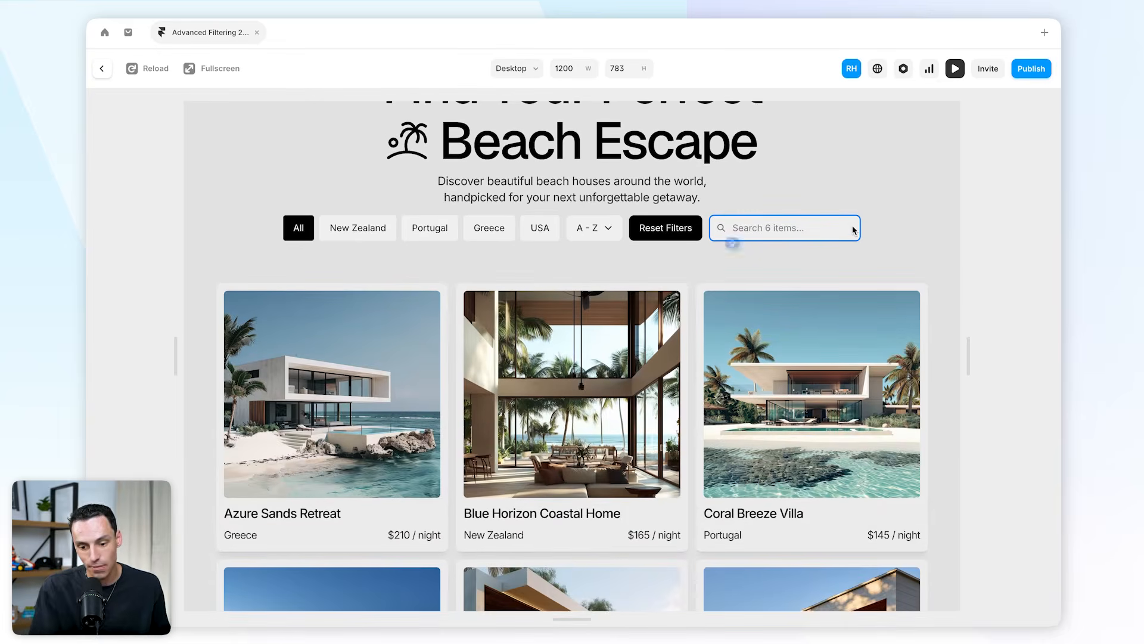
Test the search combined with Greece and New Zealand filters and Z - A sorting using "Coral", "sun" and "moon".
{"action": "type", "text": "Coral"}
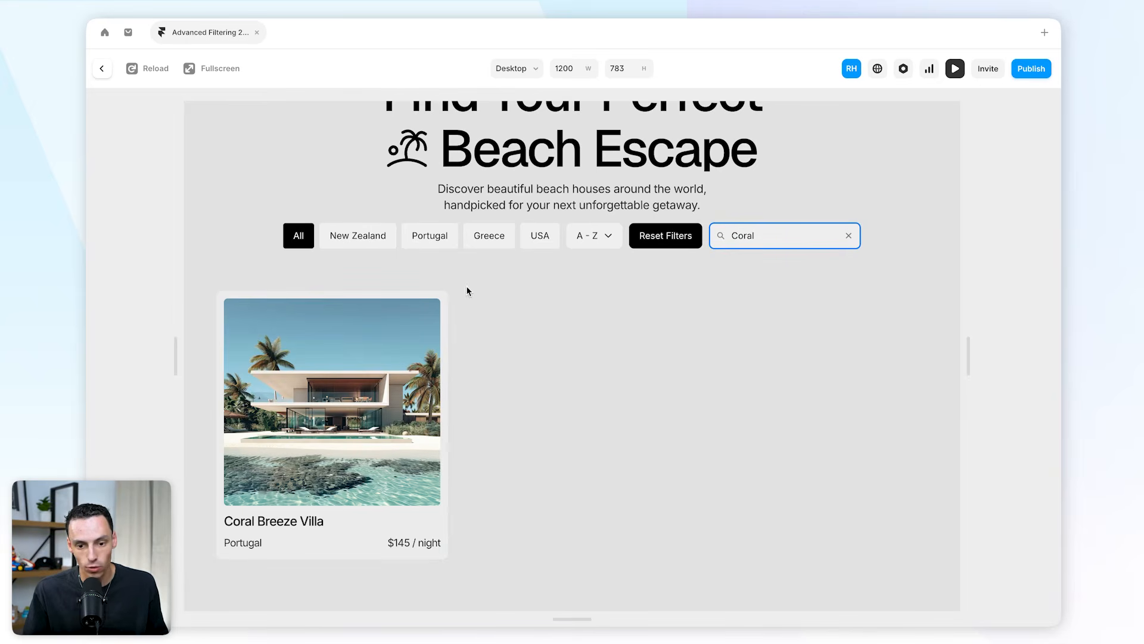
{"action": "left_click", "coordinate": [494, 245]}
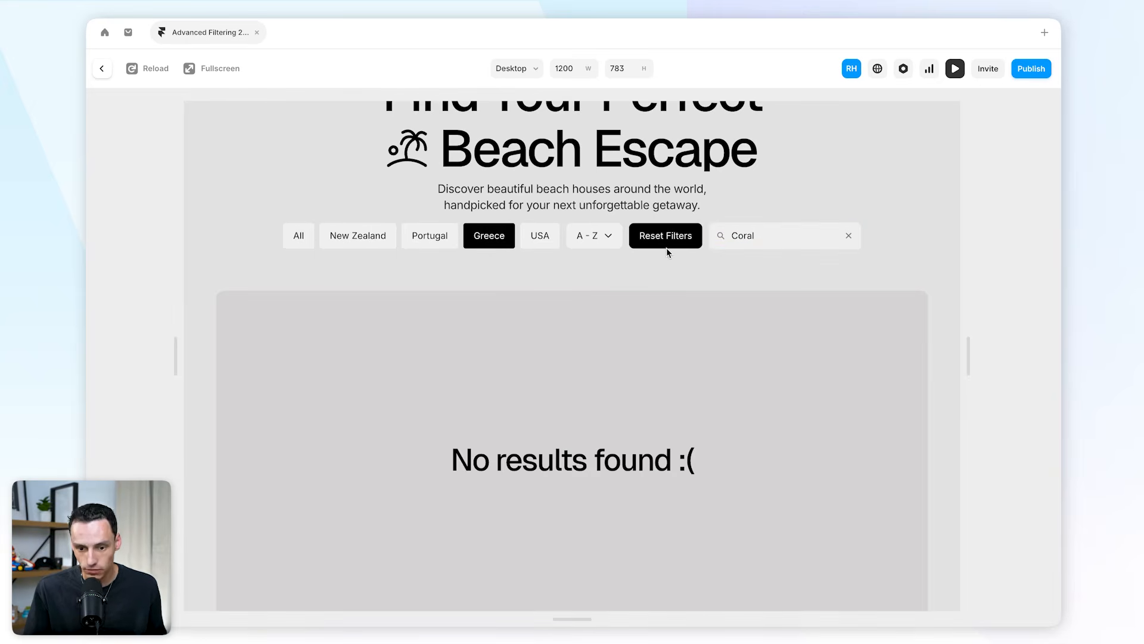
{"action": "left_click", "coordinate": [353, 238]}
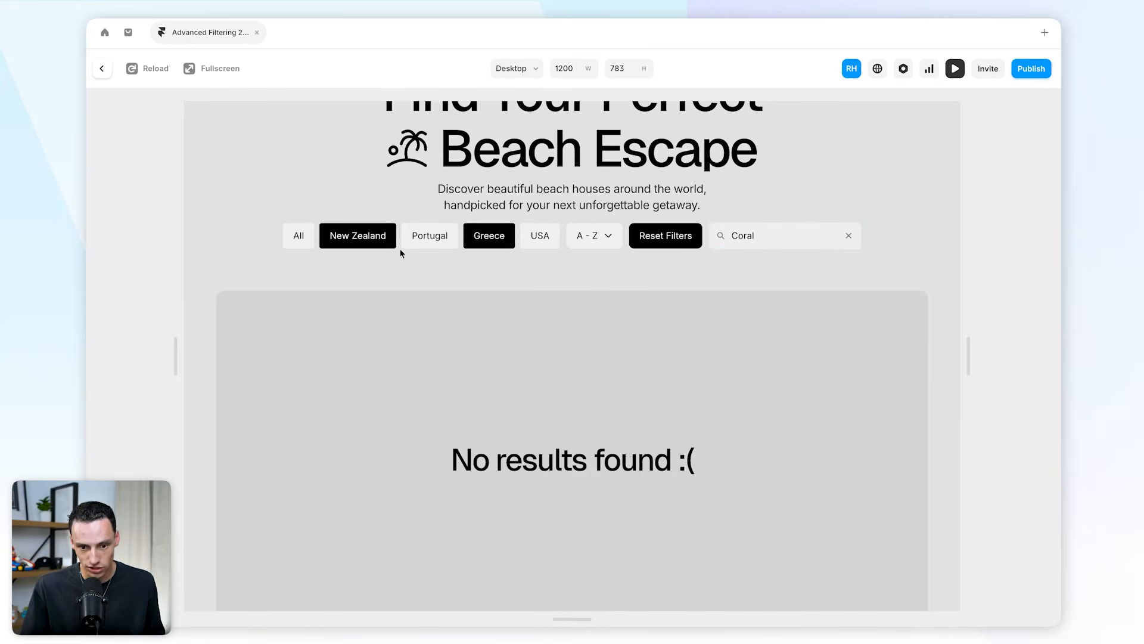
{"action": "left_click", "coordinate": [480, 238]}
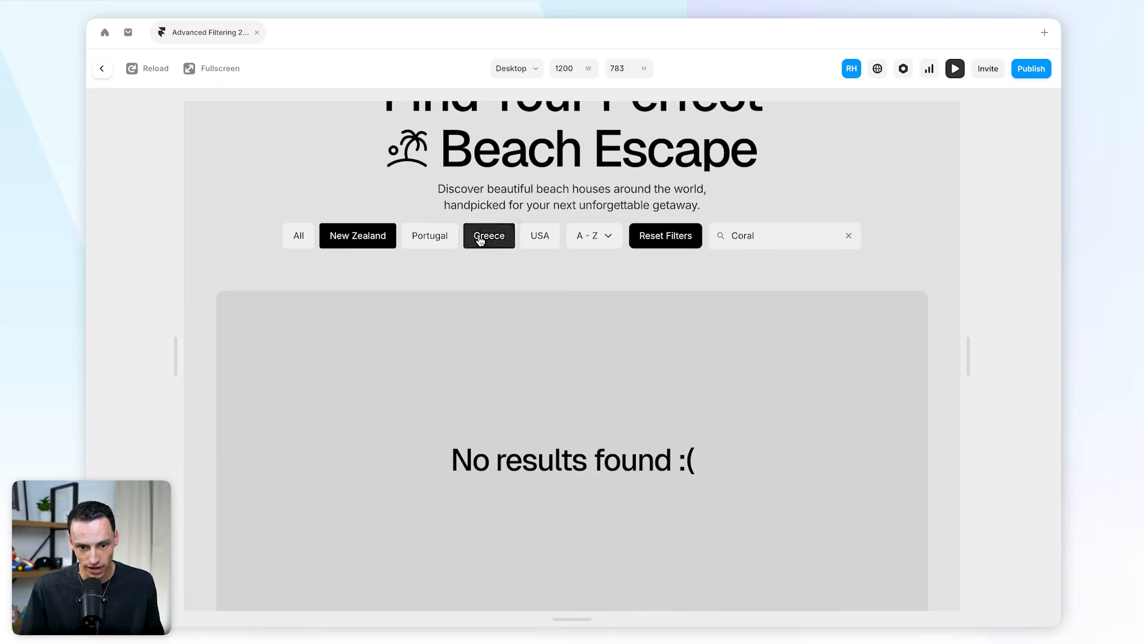
{"action": "left_click", "coordinate": [848, 236]}
{"action": "left_click", "coordinate": [600, 238]}
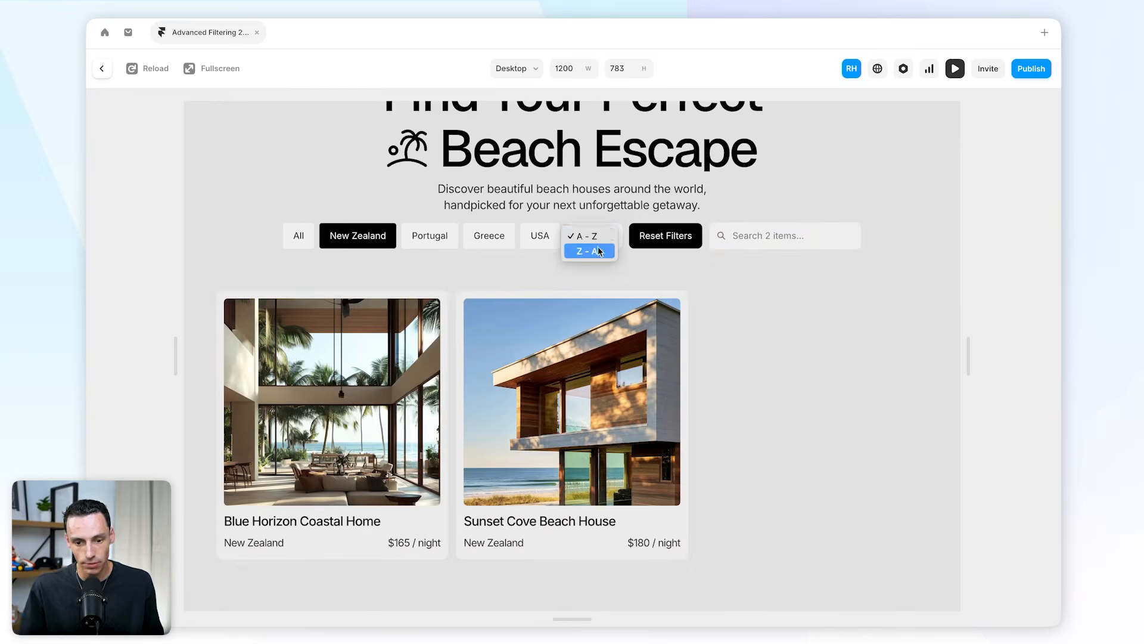
{"action": "left_click", "coordinate": [598, 252]}
{"action": "left_click", "coordinate": [742, 240]}
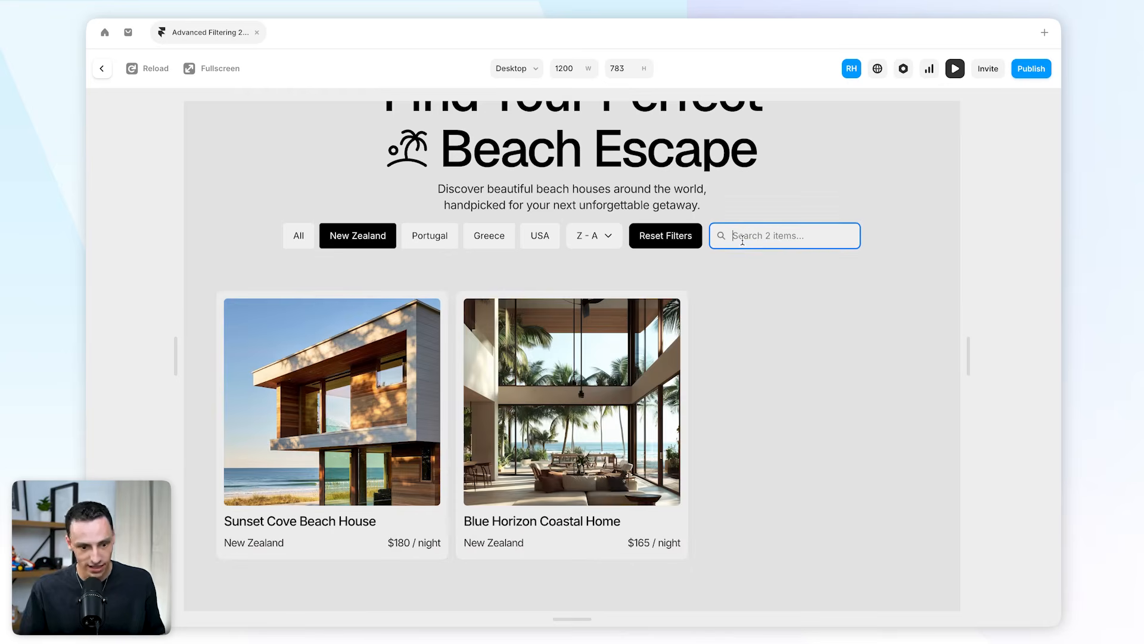
{"action": "type", "text": "sun"}
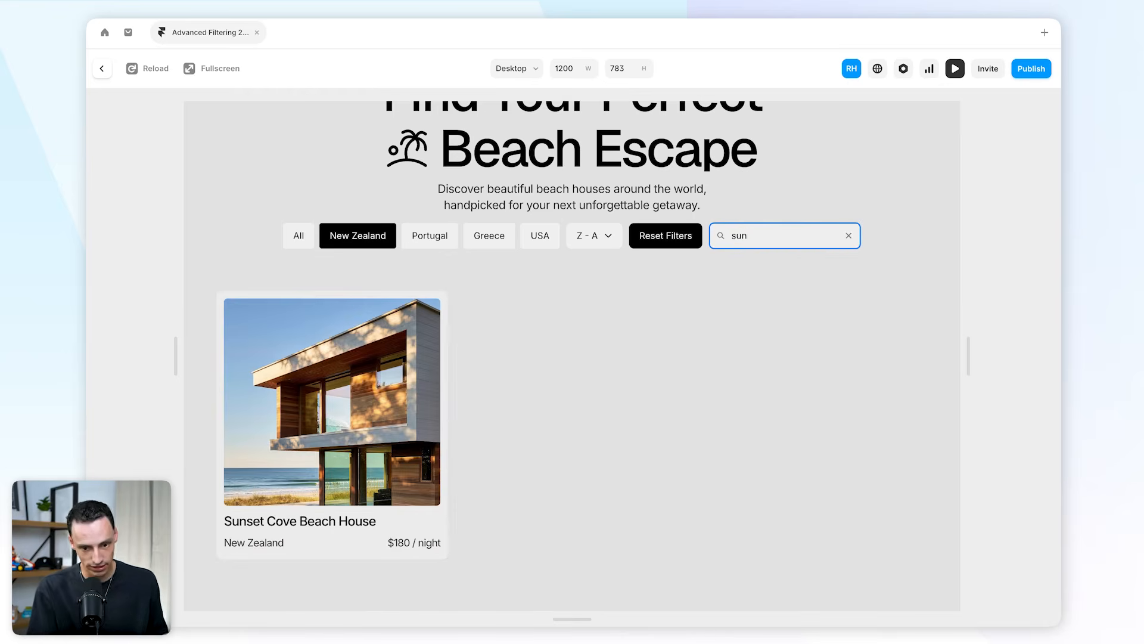
{"action": "key", "text": "BackSpace"}
{"action": "key", "text": "BackSpace"}
{"action": "type", "text": "moon"}
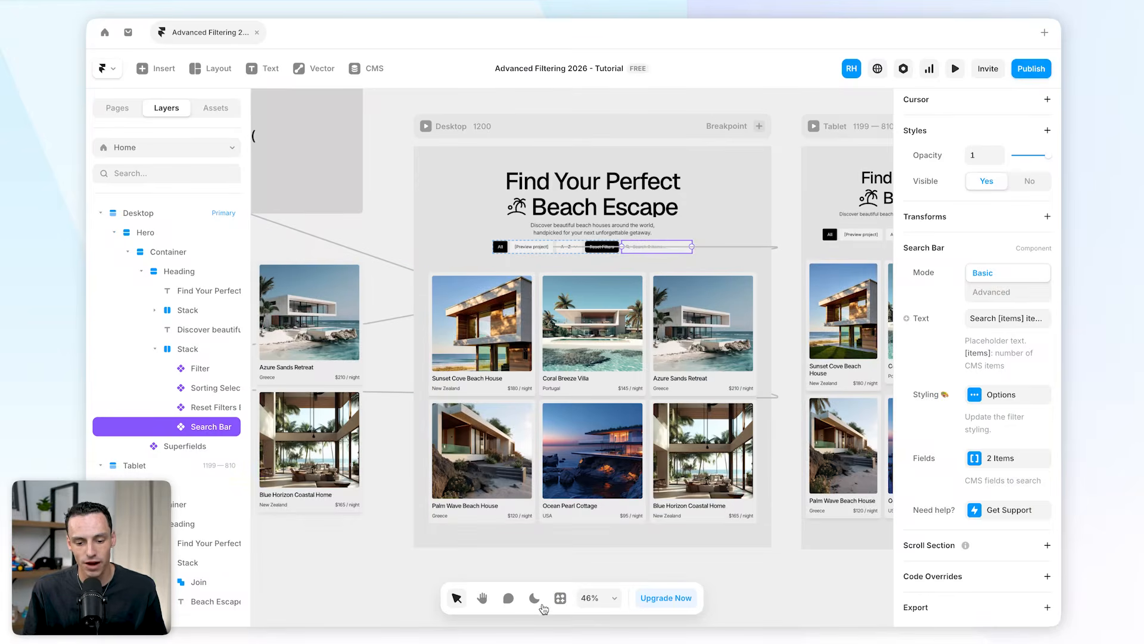
Open the quick actions menu listing the project's plugins.
{"action": "left_click", "coordinate": [560, 599]}
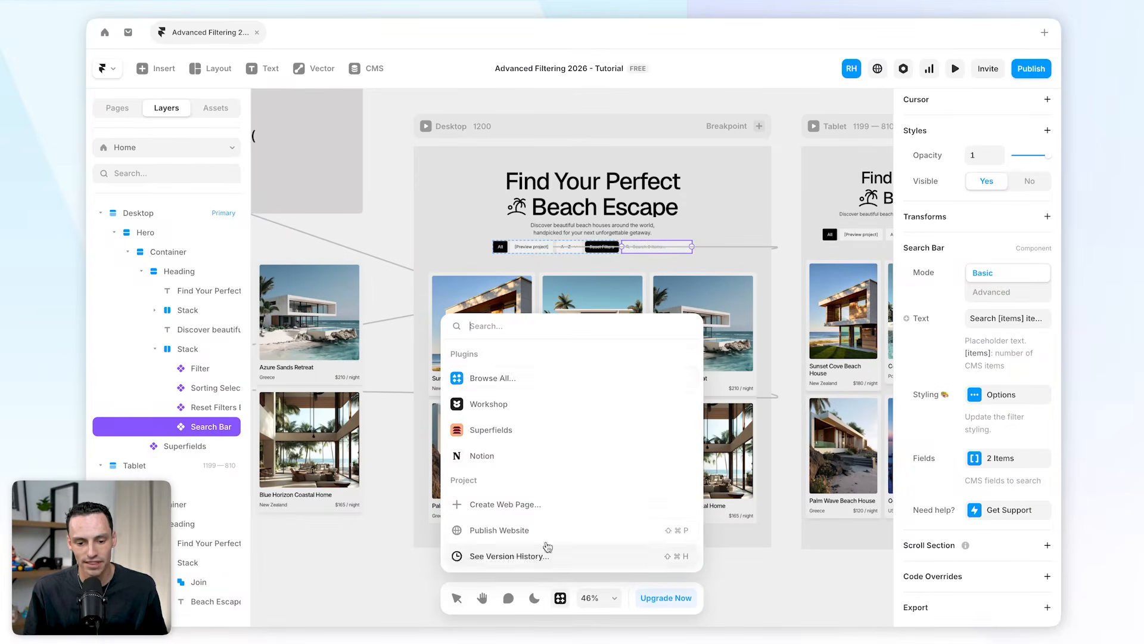